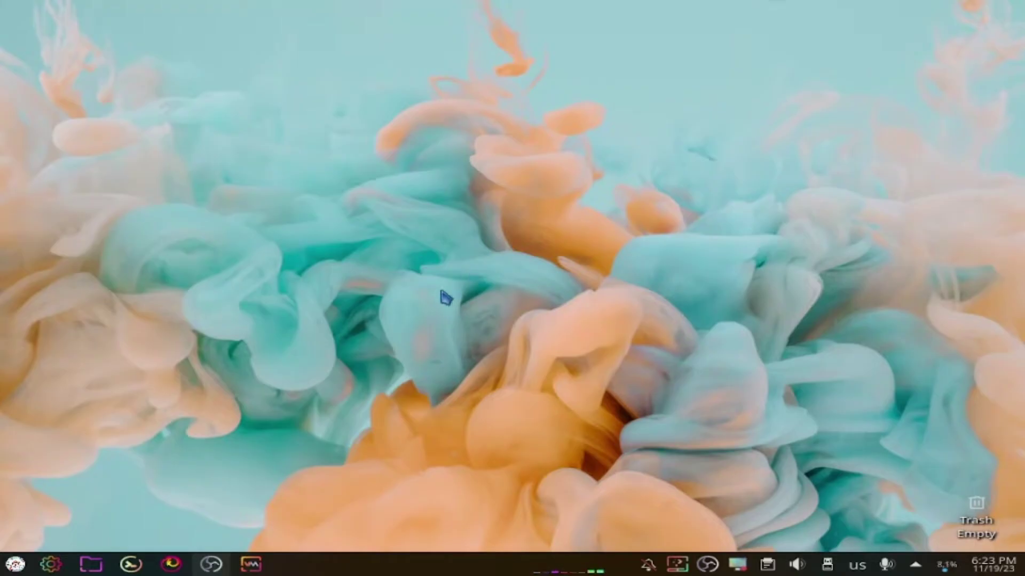
Step: Restore OBS Studio and show its Sources list of types to add
click(207, 569)
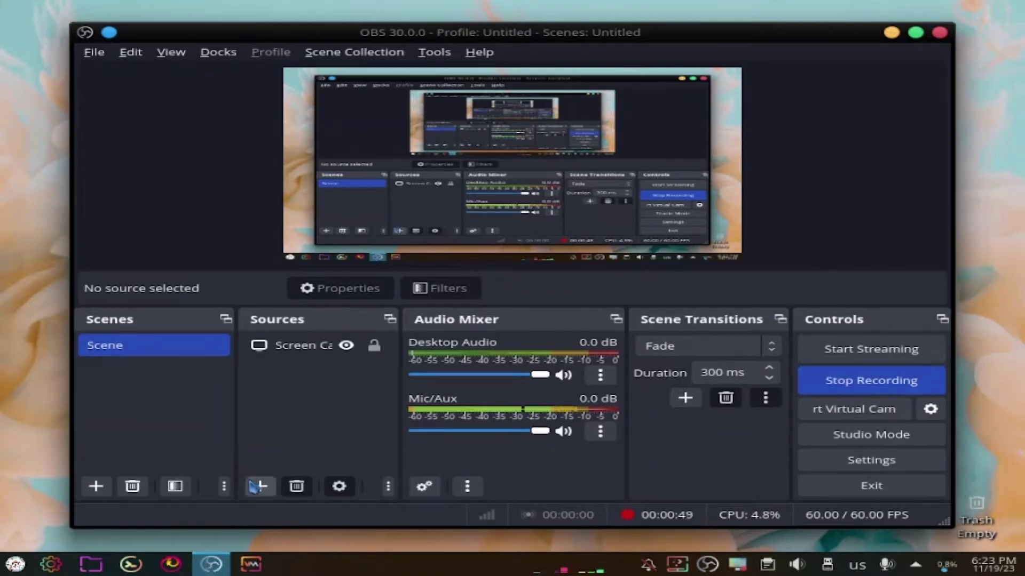
click(255, 487)
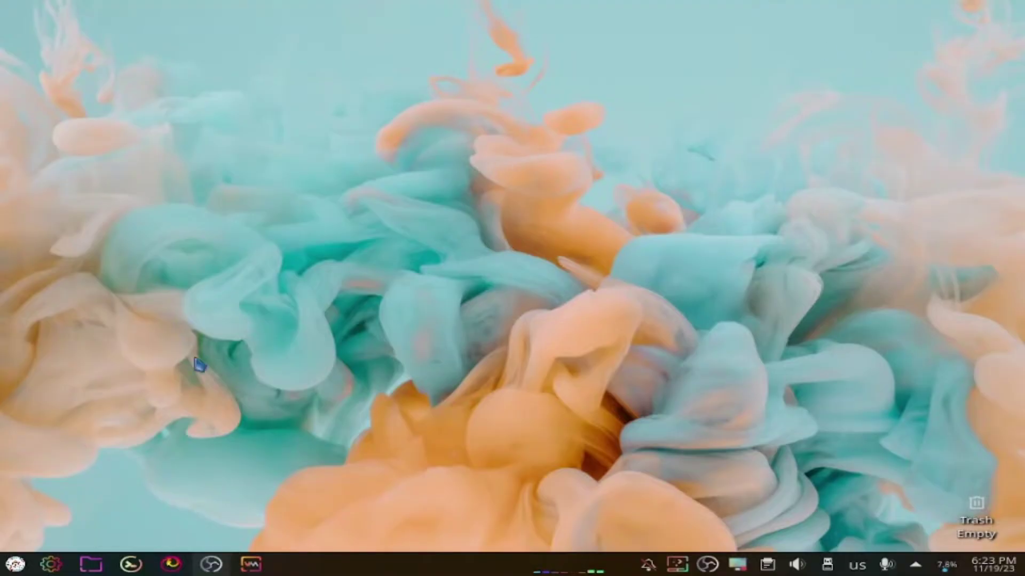
Step: Start the 'share files' VM in Virtual Machine Manager and open its console
click(251, 564)
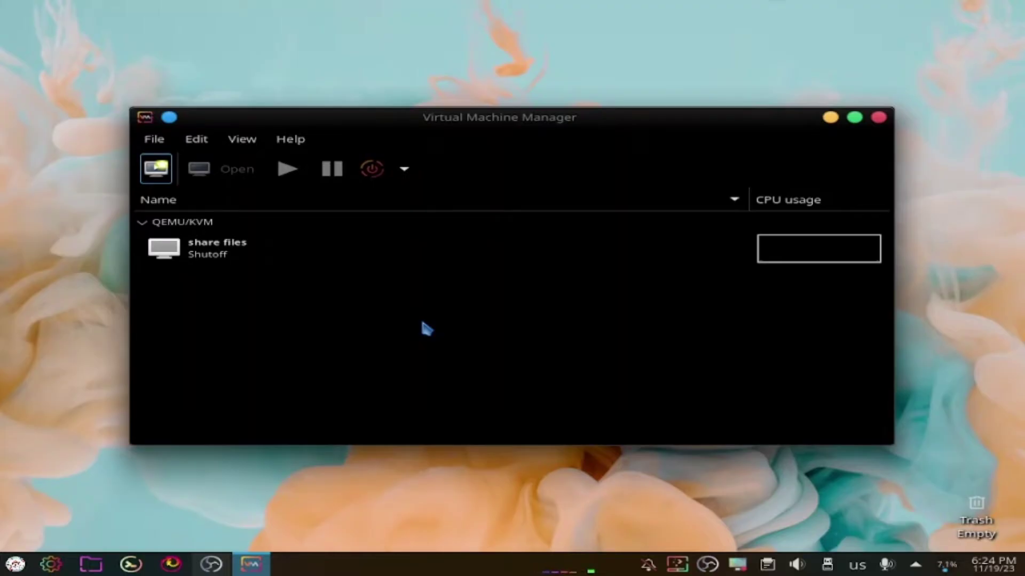
click(430, 257)
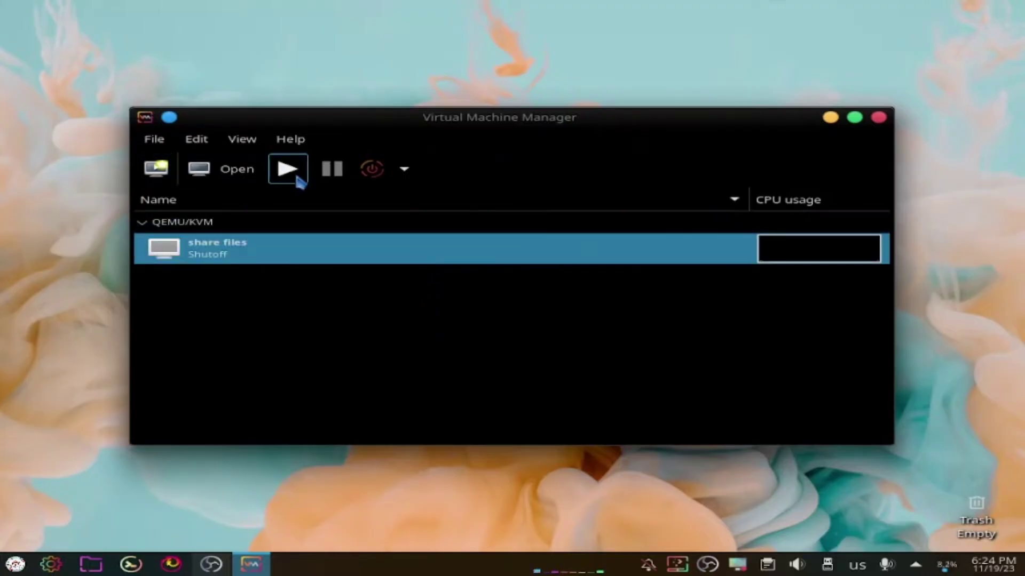
click(291, 172)
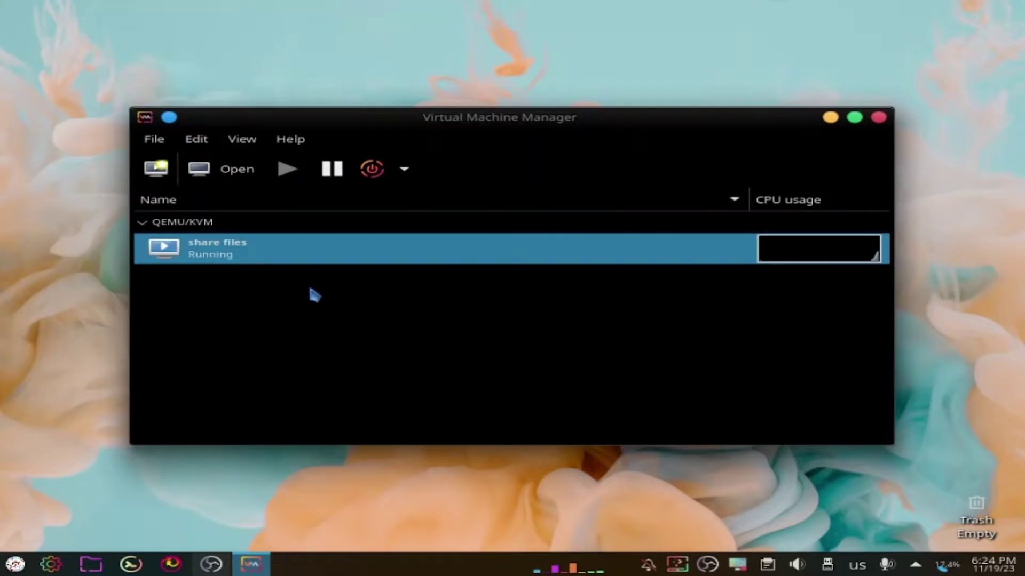
click(212, 172)
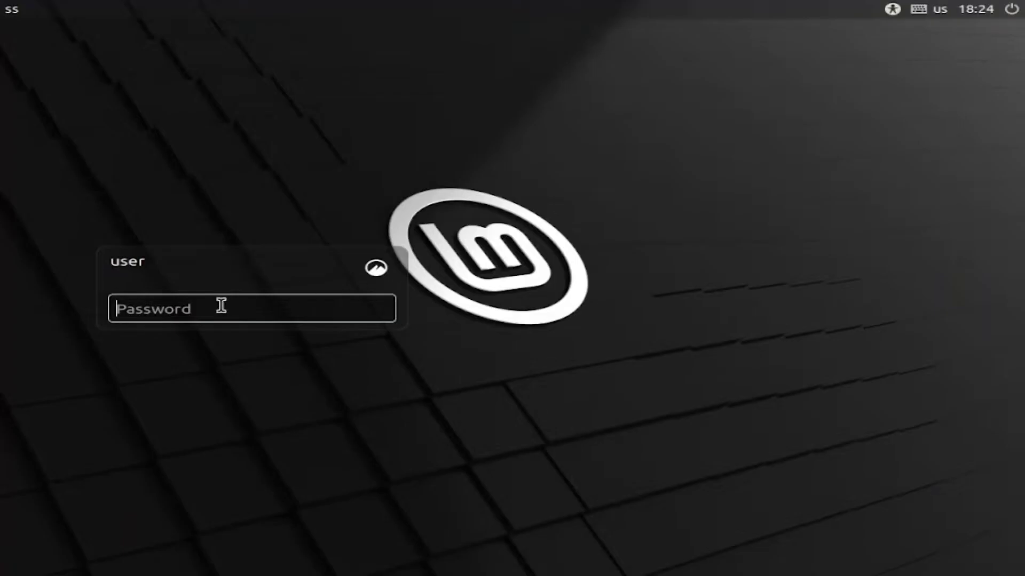
Step: Log into the Cinnamon desktop, dismiss the connection notice, and open the Home folder
click(222, 306)
text(*********)
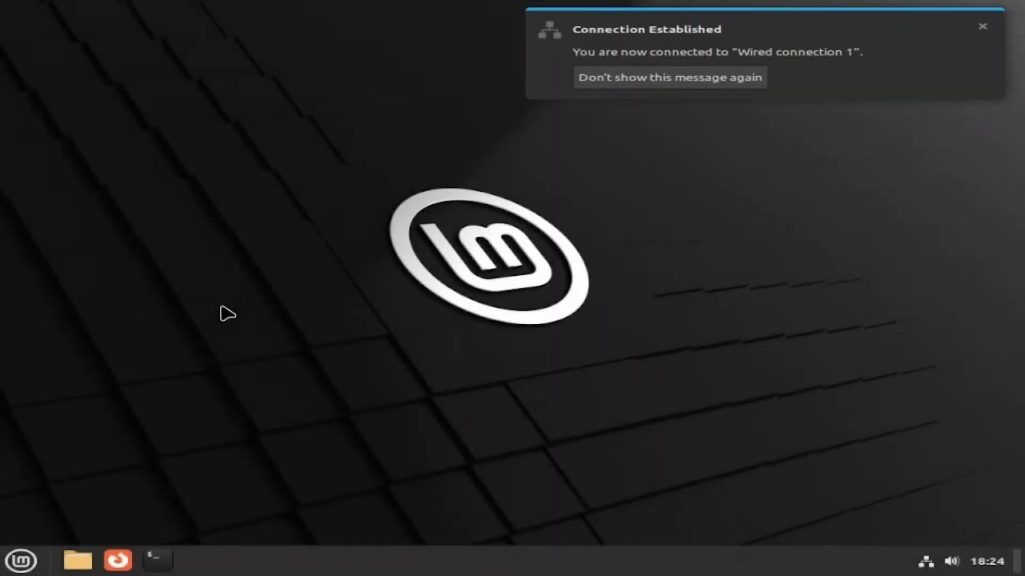
click(982, 26)
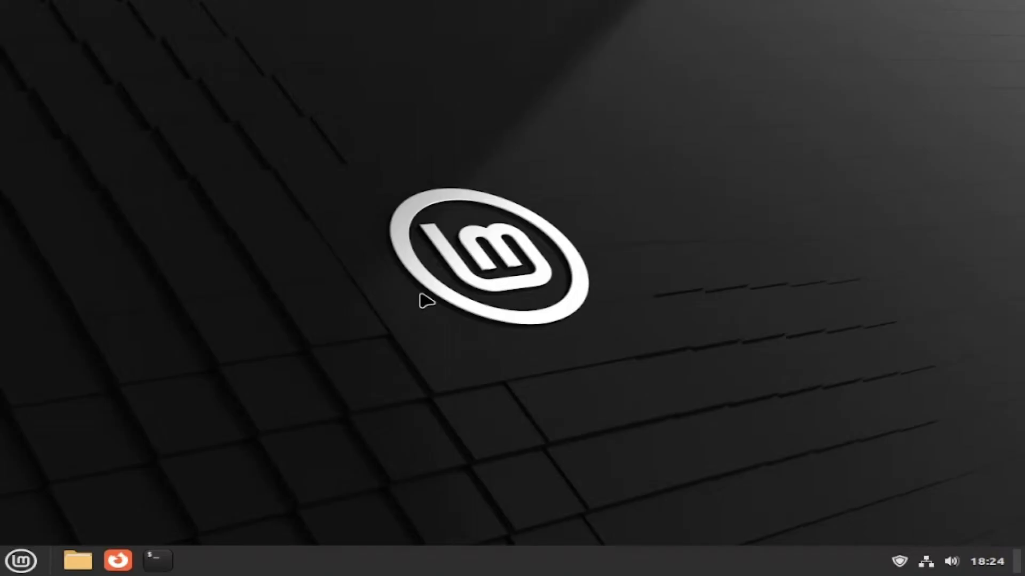
click(77, 561)
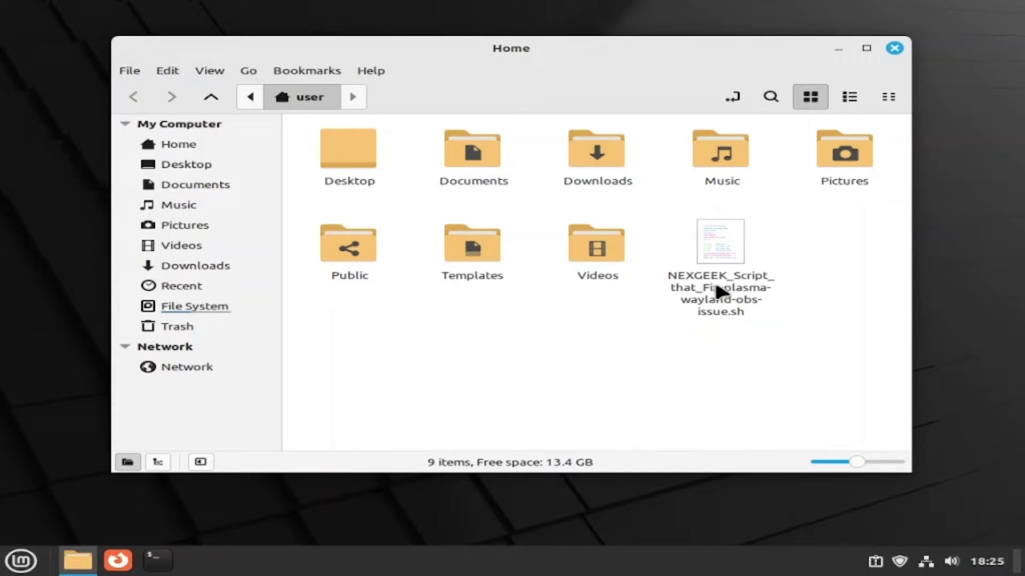
Step: Open NEXGEEK_Script_that_Fix-plasma-wayland-obs-issue.sh in Xed, review its apt commands, and launch a terminal
double_click(737, 247)
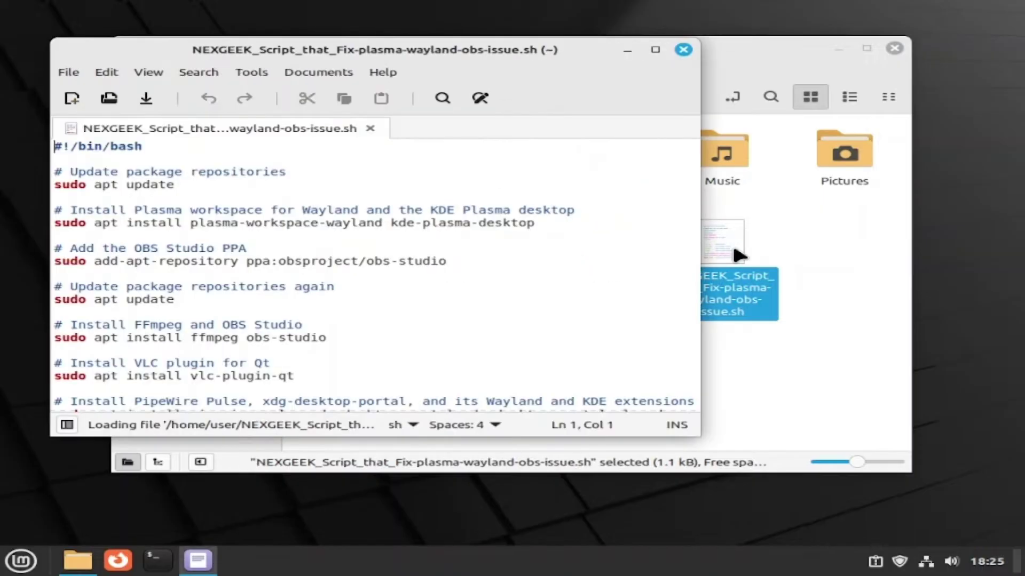
scroll(599, 240, down, 6)
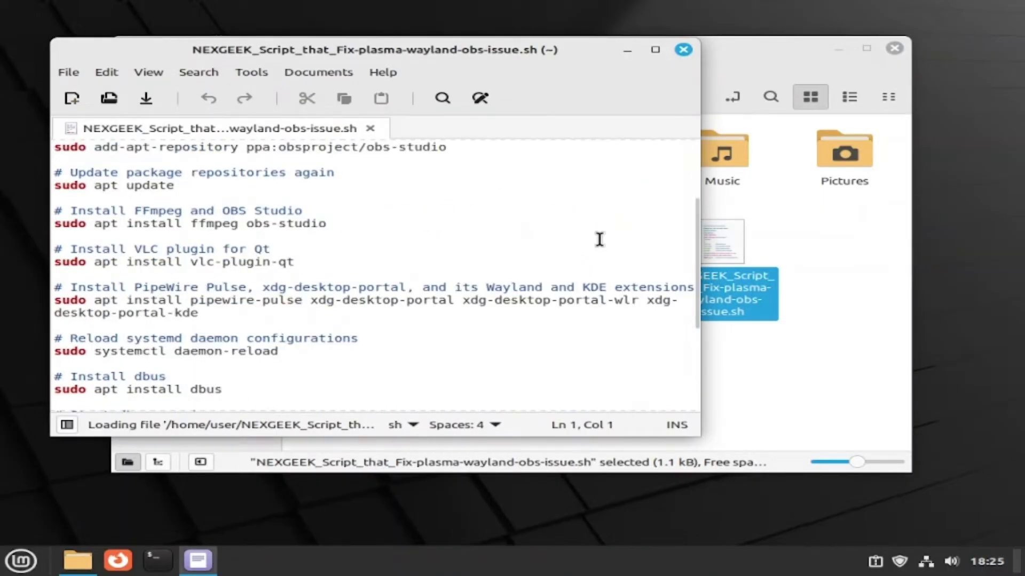
scroll(600, 239, down, 2)
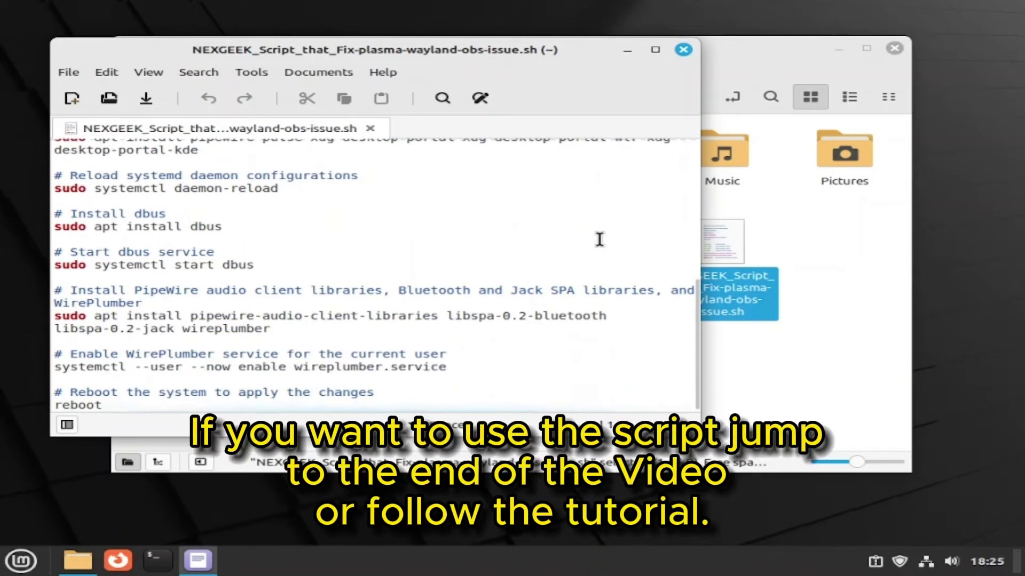
scroll(599, 240, up, 8)
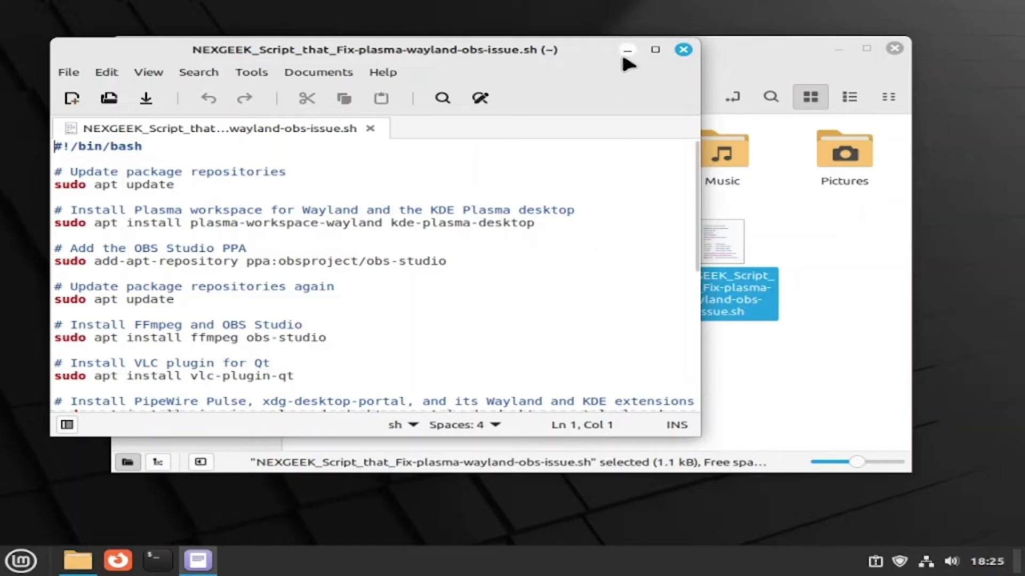
click(156, 562)
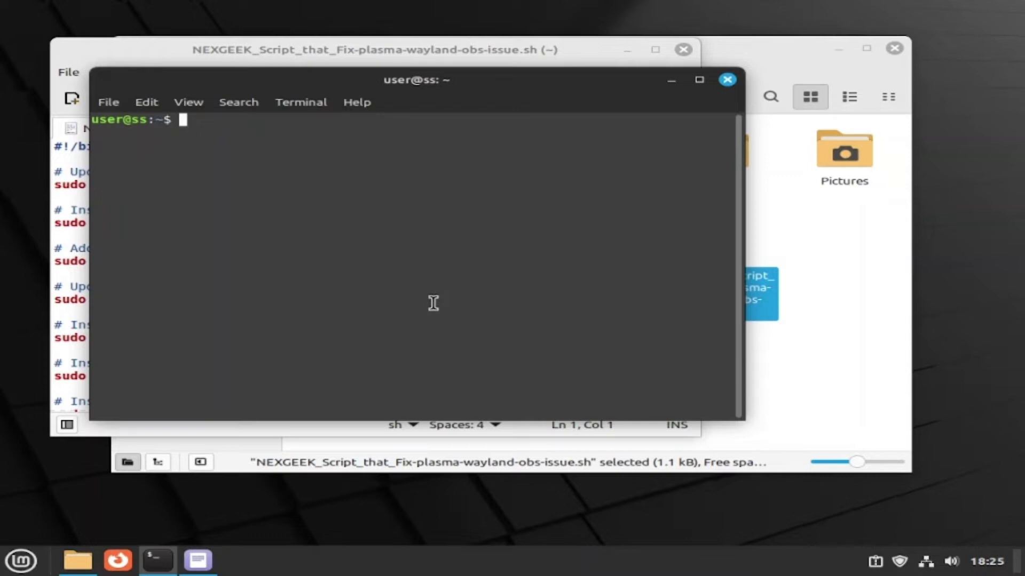
Step: Enlarge the terminal text three steps, then reduce it by one
key(ctrl+plus)
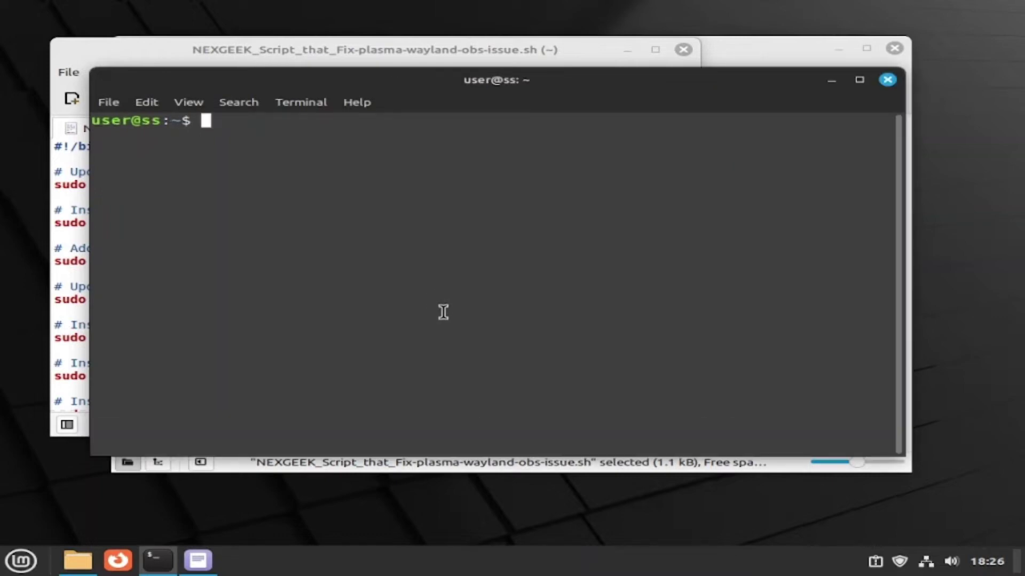
key(ctrl+plus)
key(ctrl+plus)
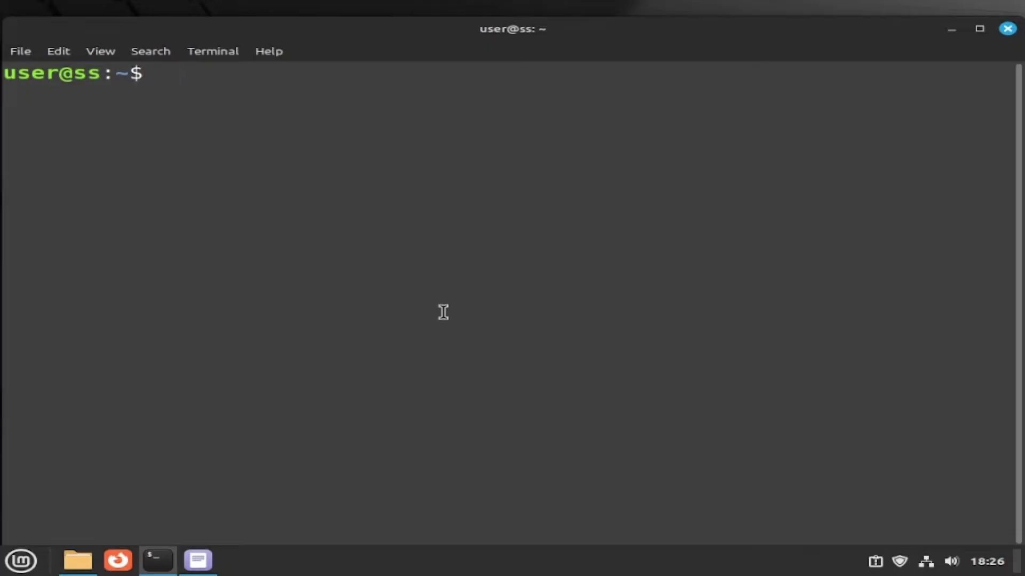
key(ctrl+plus)
key(ctrl+plus)
key(ctrl+plus)
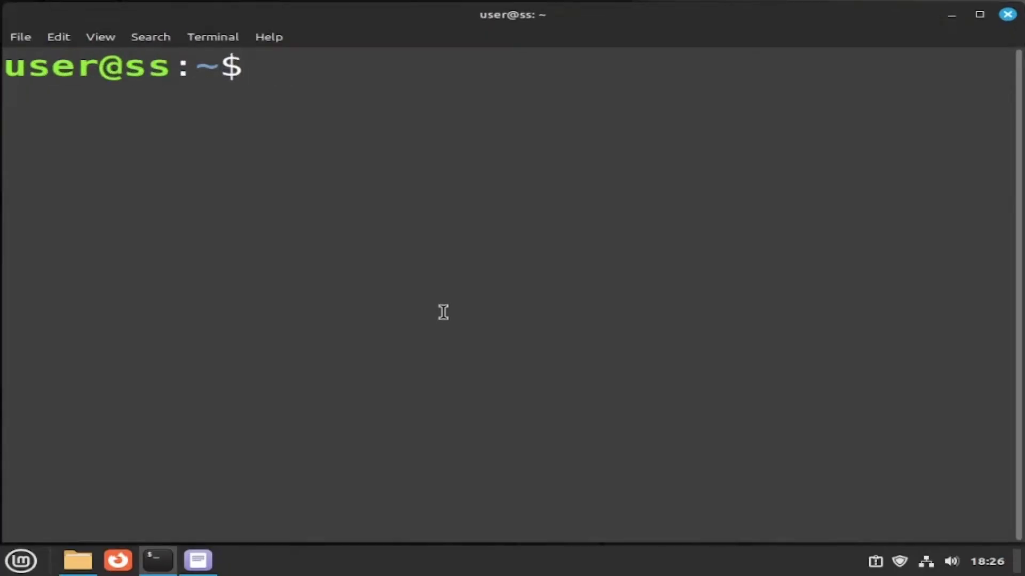
key(ctrl+minus)
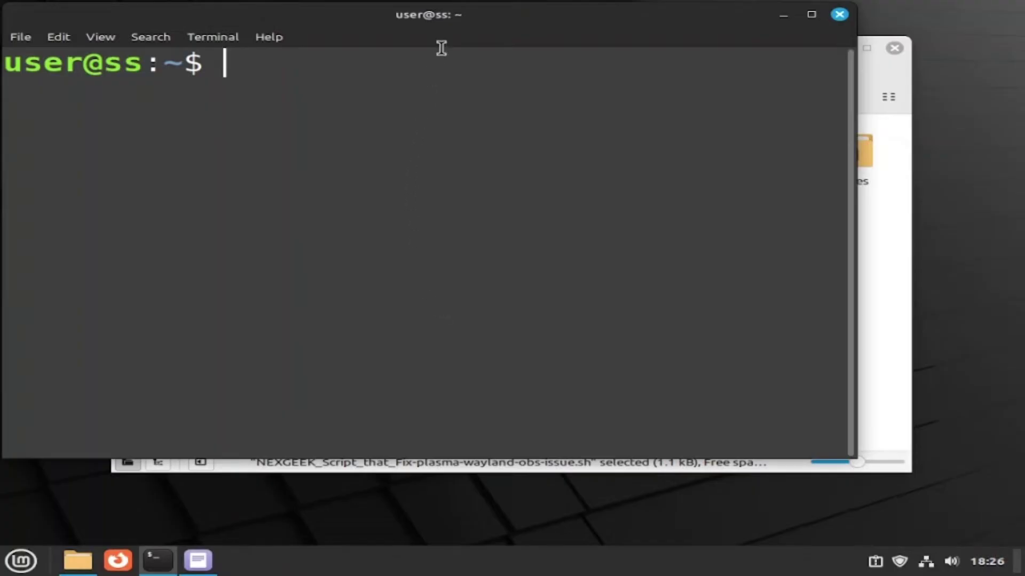
Step: Make the terminal Always on Top and place it below the script text
drag(455, 20, 483, 246)
right_click(496, 240)
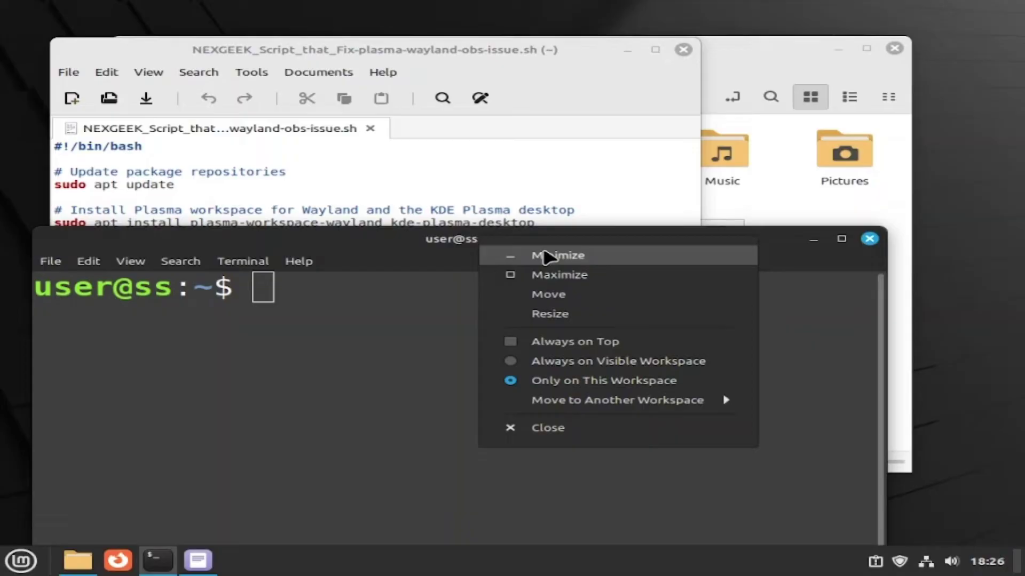
click(581, 343)
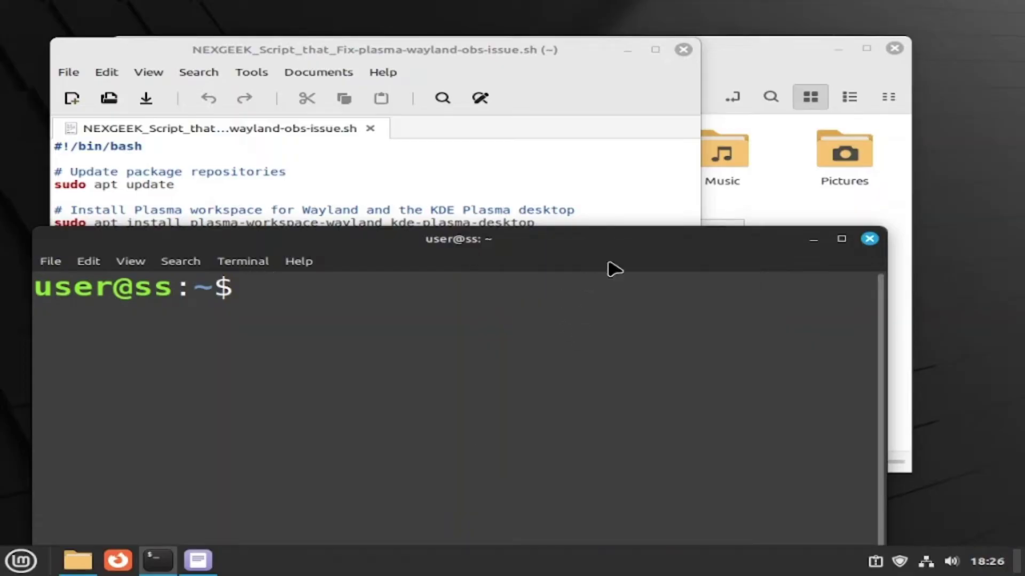
drag(616, 245, 597, 334)
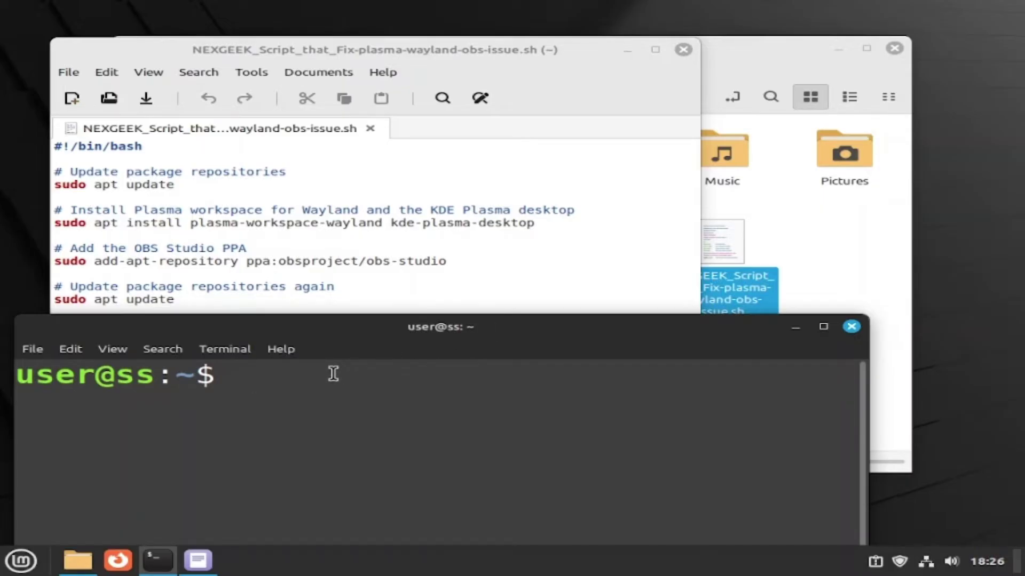
Step: Copy 'sudo apt update' from the script into the terminal and run it with the sudo password
triple_click(173, 186)
right_click(173, 186)
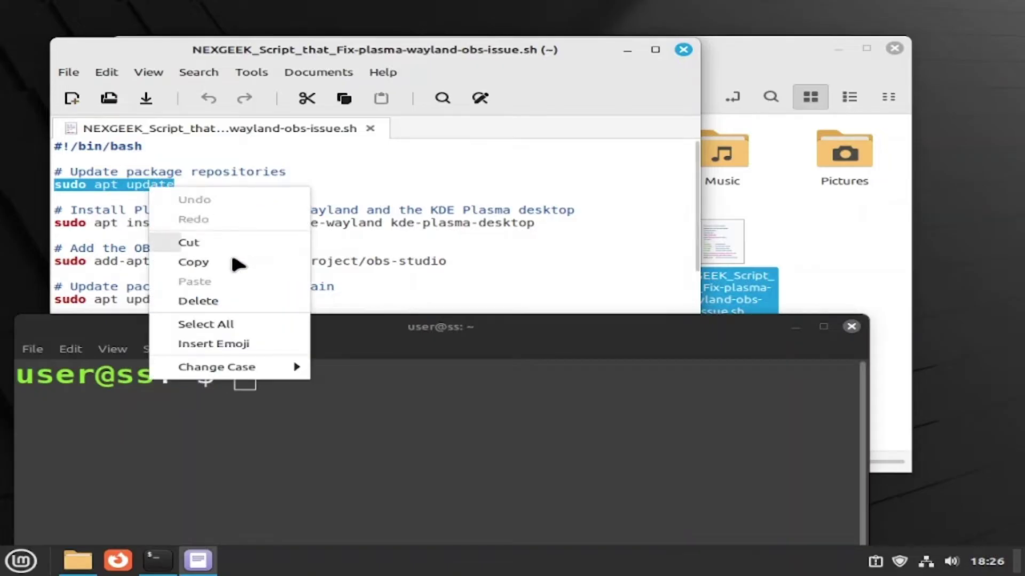
click(228, 260)
click(331, 384)
right_click(332, 384)
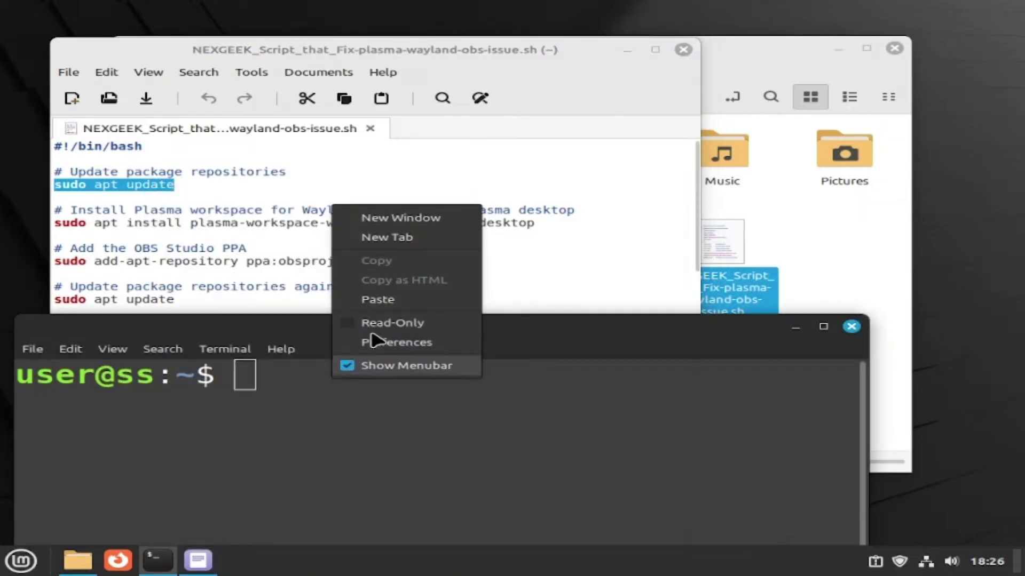
click(393, 297)
key(Return)
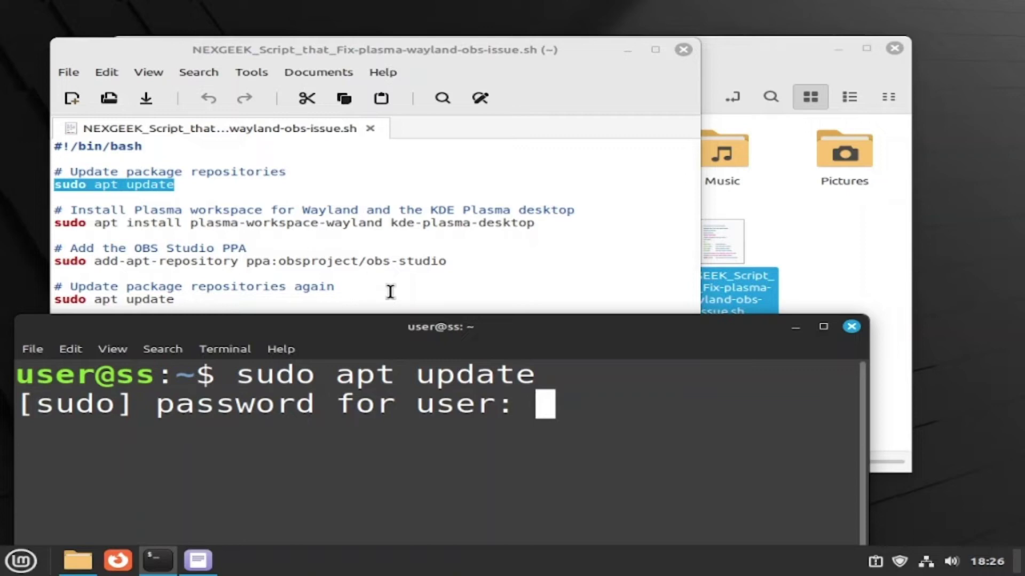
text(********)
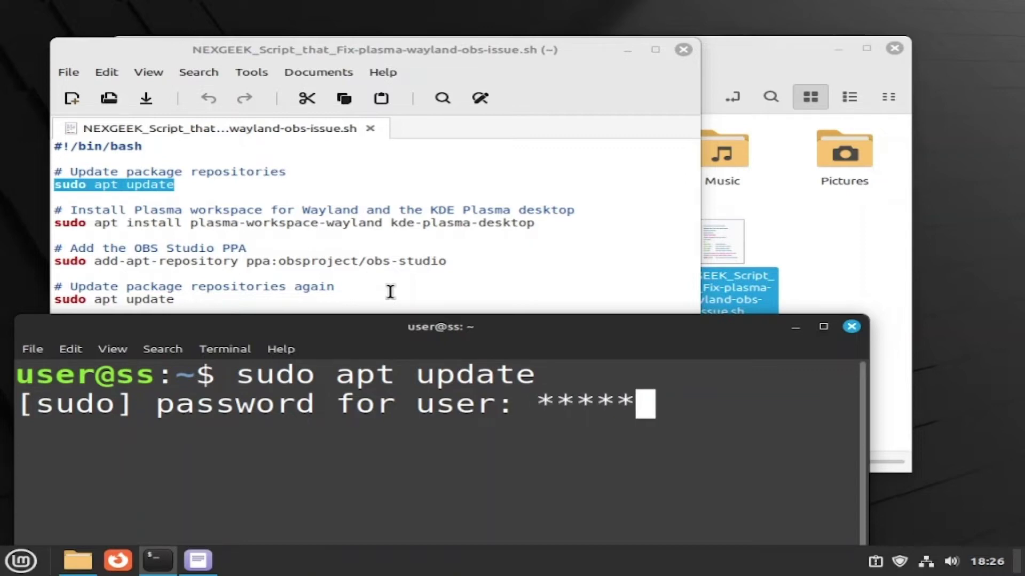
key(Return)
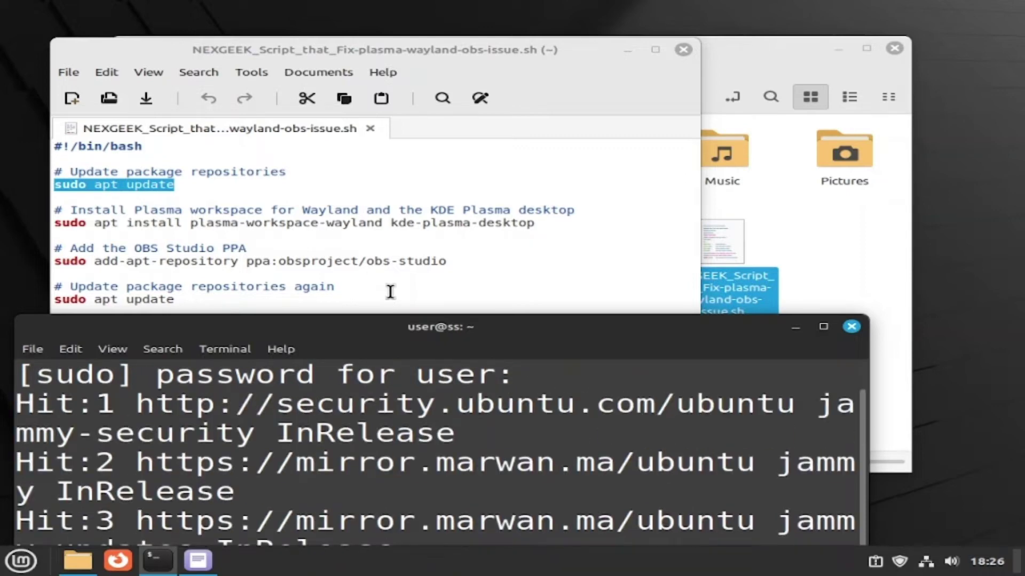
Step: Clear the terminal once the update reports all packages up to date
drag(457, 331, 669, 89)
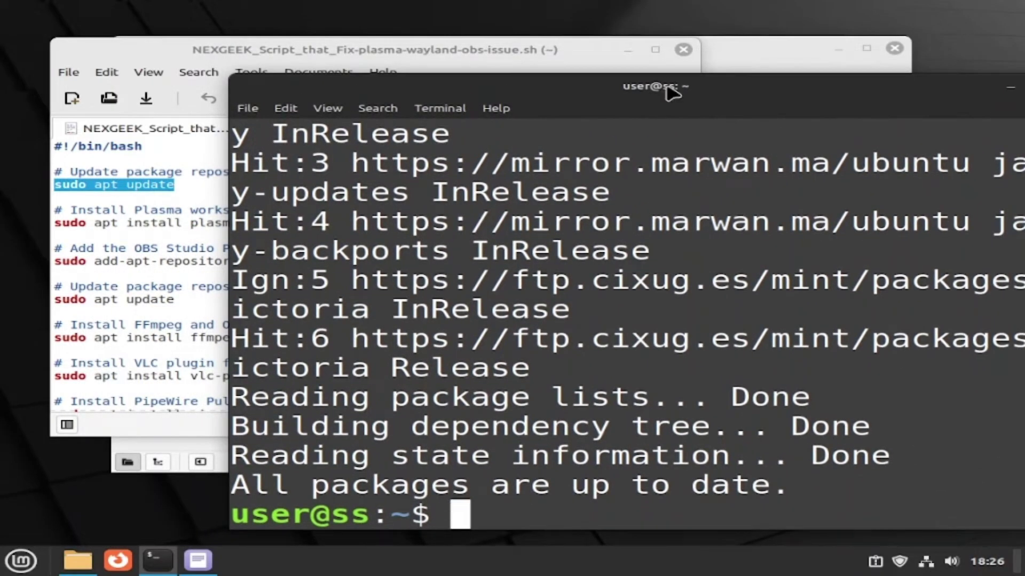
text(clear)
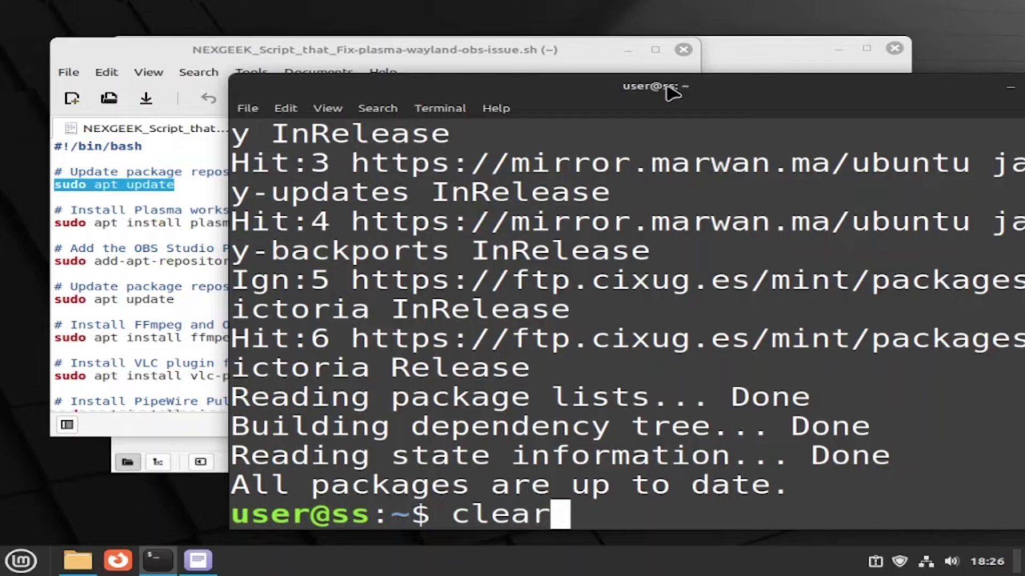
key(Return)
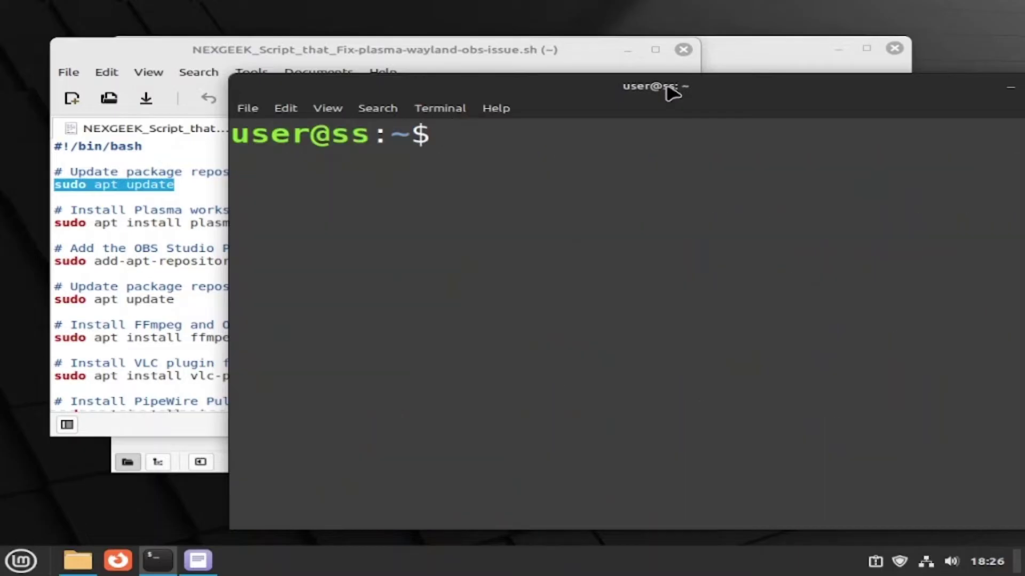
Step: Paste and run the script's plasma-workspace-wayland and kde-plasma-desktop install command in the terminal
click(180, 223)
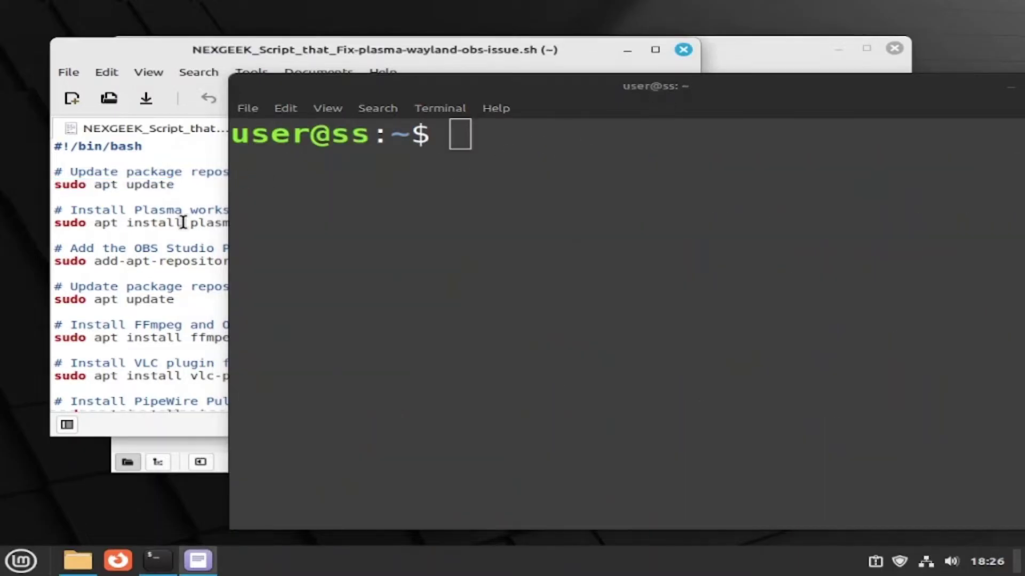
drag(377, 167, 193, 284)
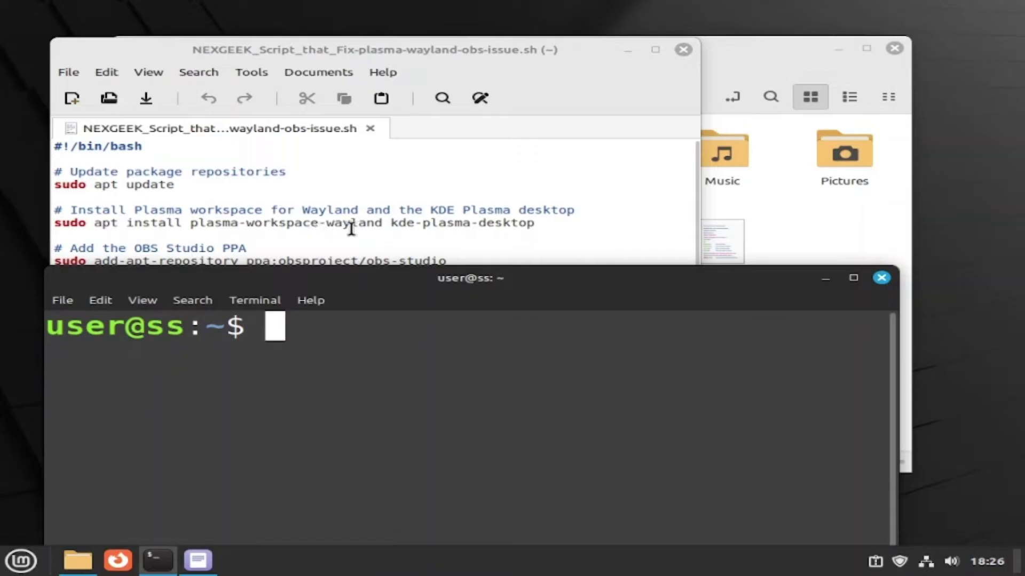
triple_click(298, 229)
right_click(299, 231)
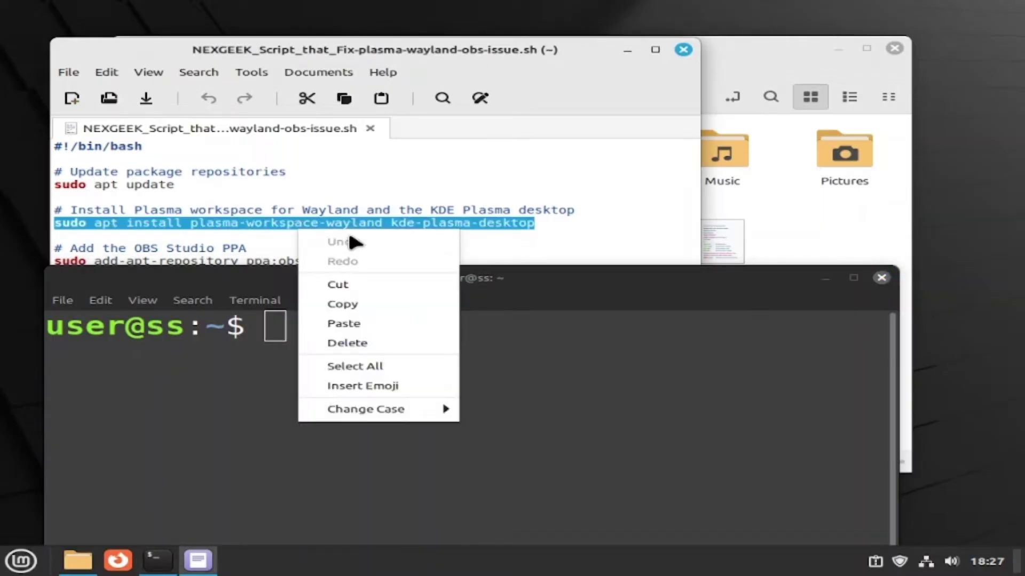
click(350, 300)
click(301, 324)
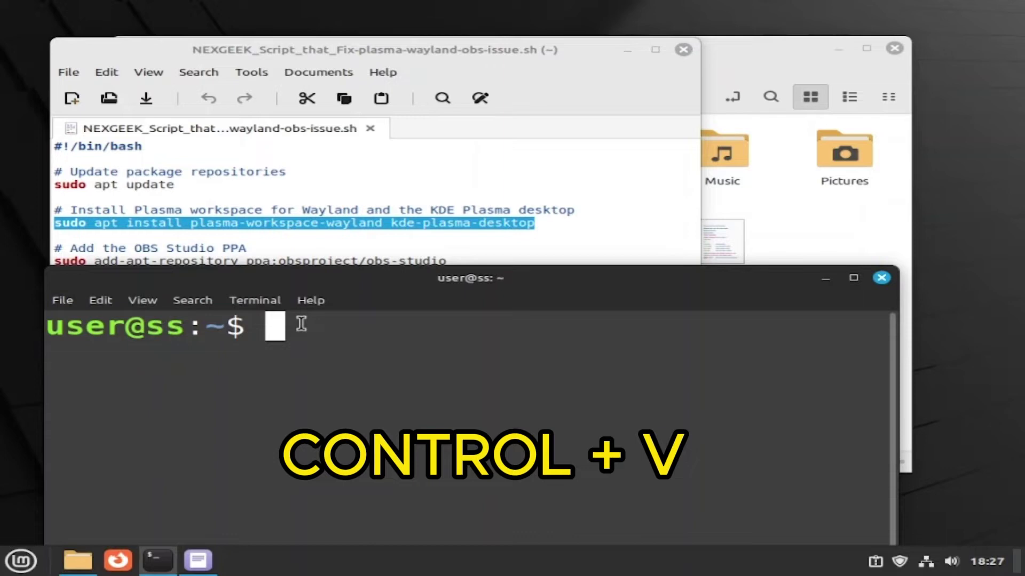
key(ctrl+shift+v)
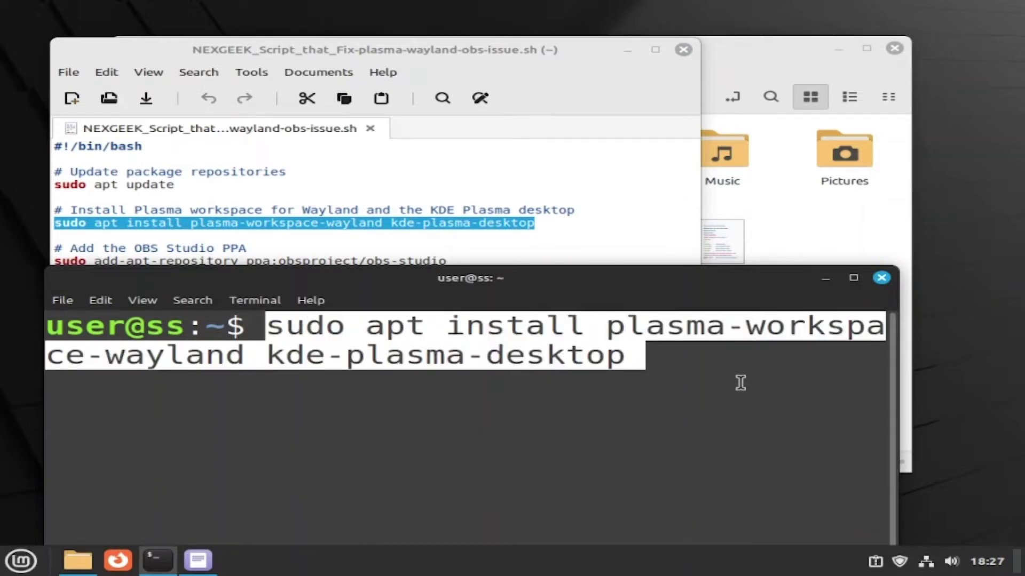
key(Return)
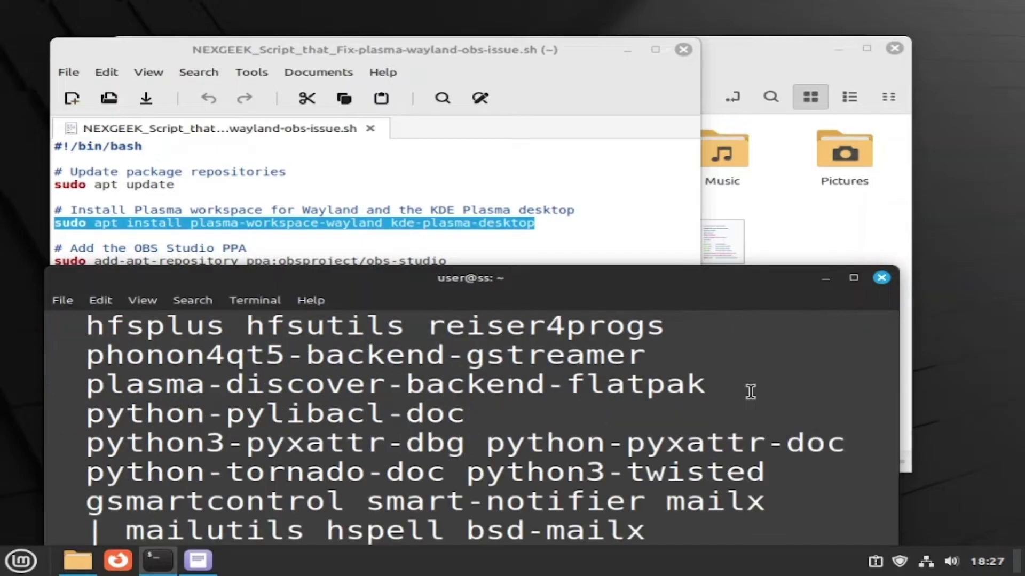
Step: Confirm installing the 484 new packages with y
drag(746, 288, 744, 182)
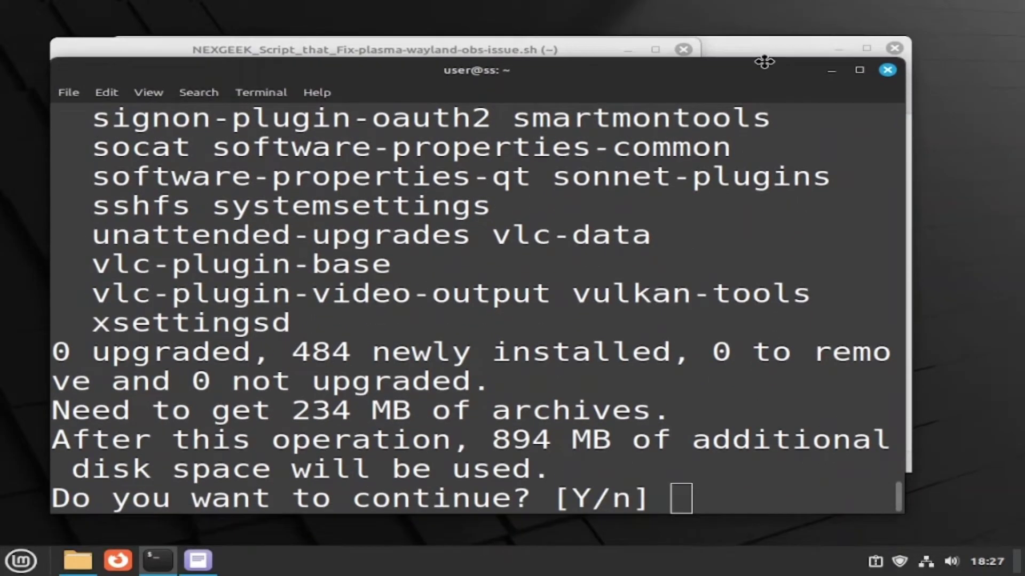
drag(764, 61, 781, 29)
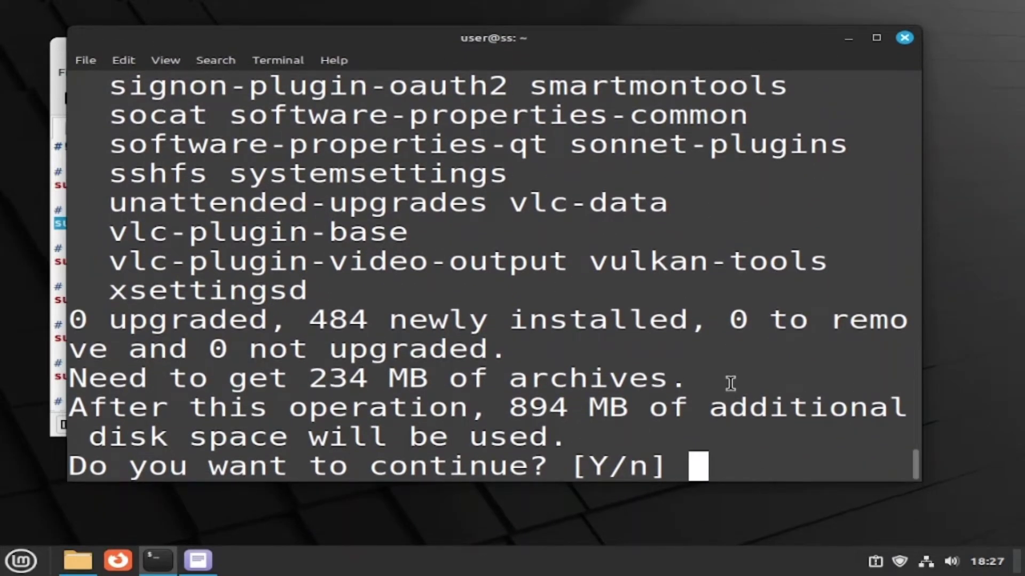
text(y)
key(Return)
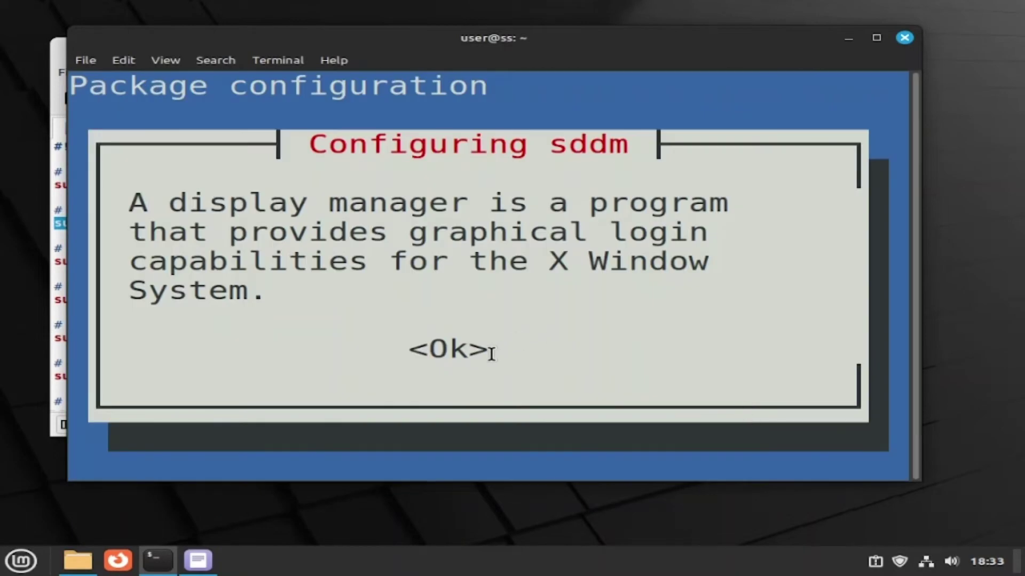
Step: Accept the sddm notice, keep lightdm as default display manager, then reboot once apt finishes
scroll(494, 356, down, 5)
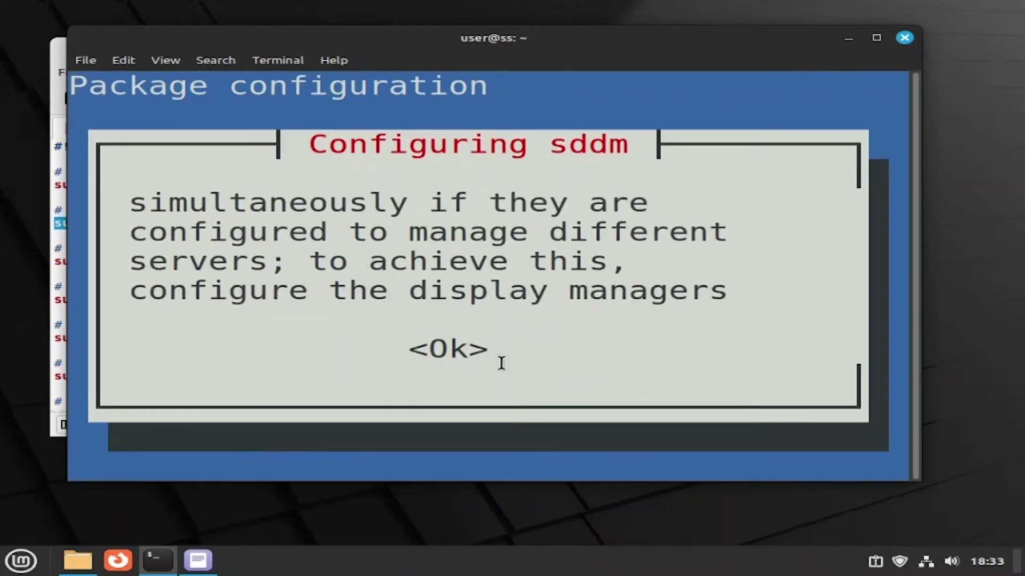
scroll(493, 357, down, 2)
key(Tab)
key(Return)
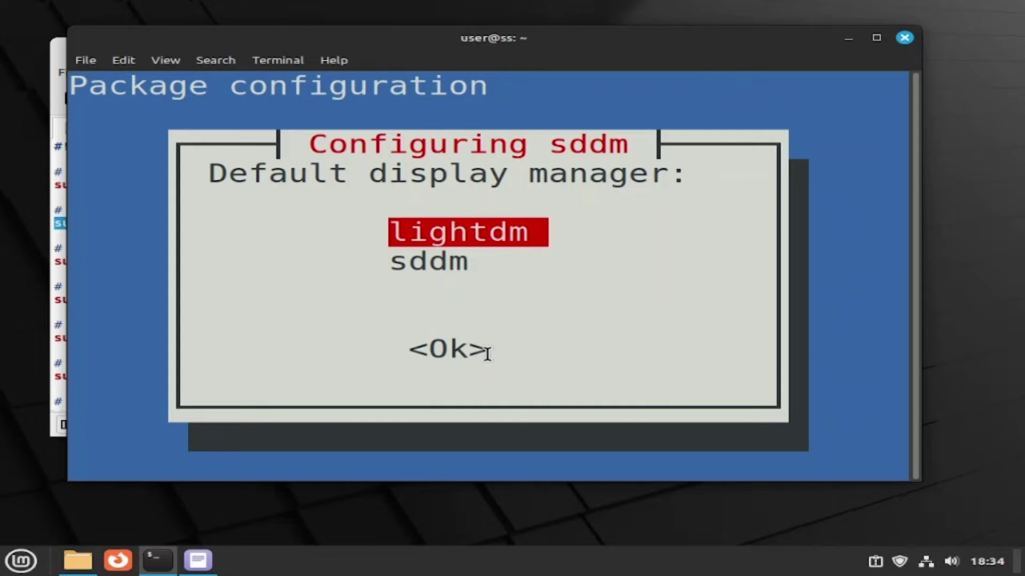
key(Return)
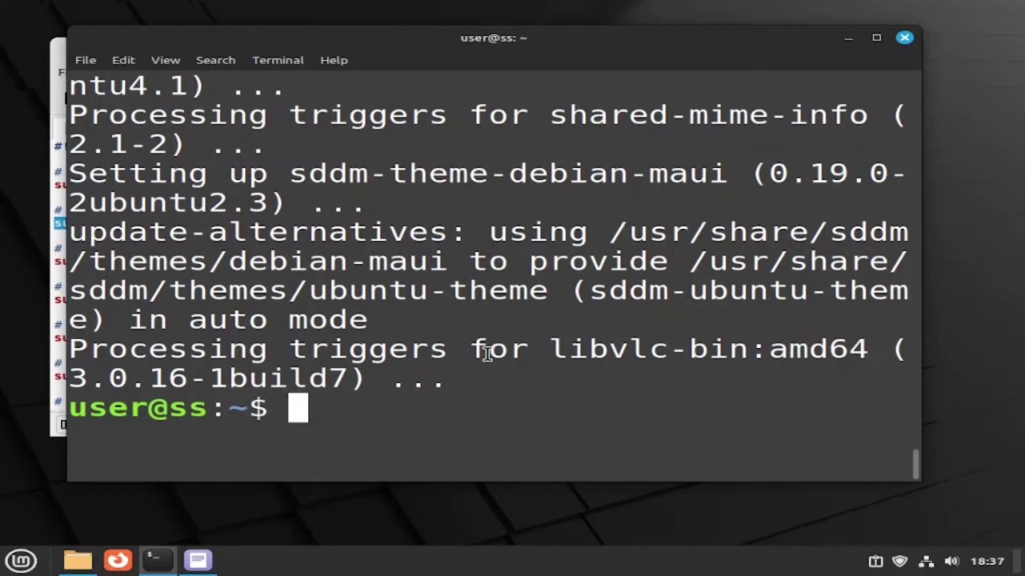
text(reb)
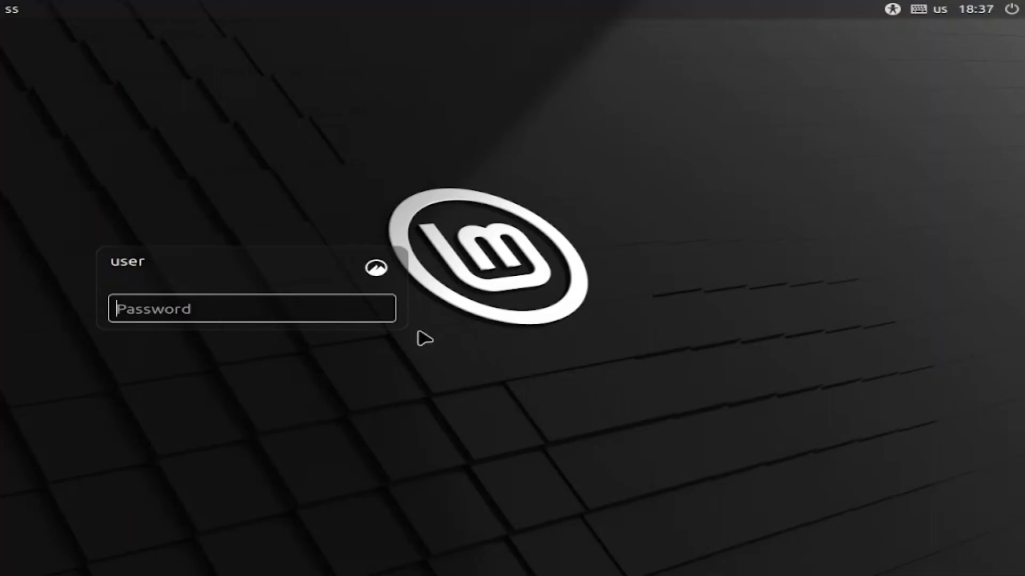
Step: Choose the Plasma (Wayland) session at the login screen and sign in with the account password
click(382, 274)
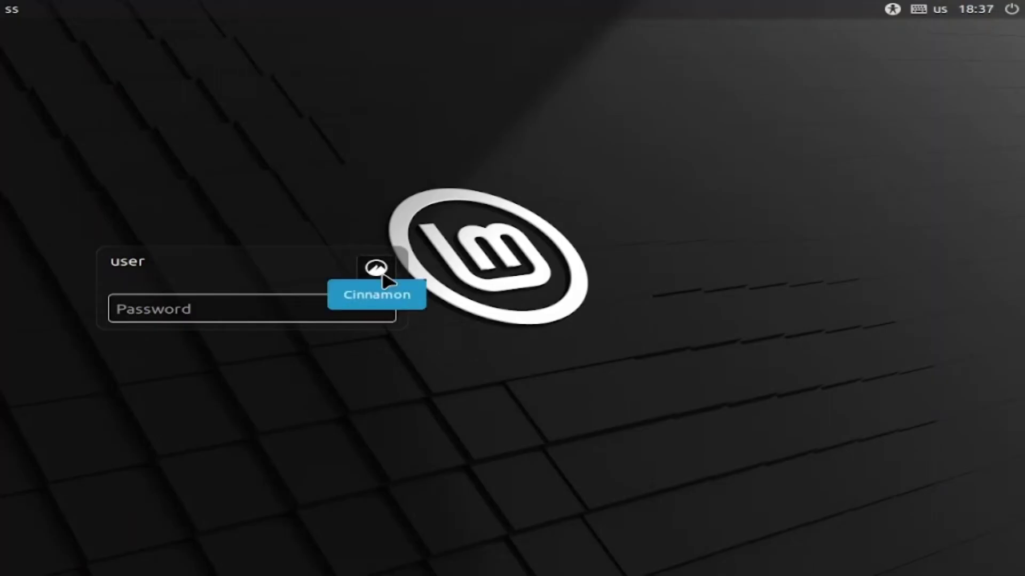
click(376, 268)
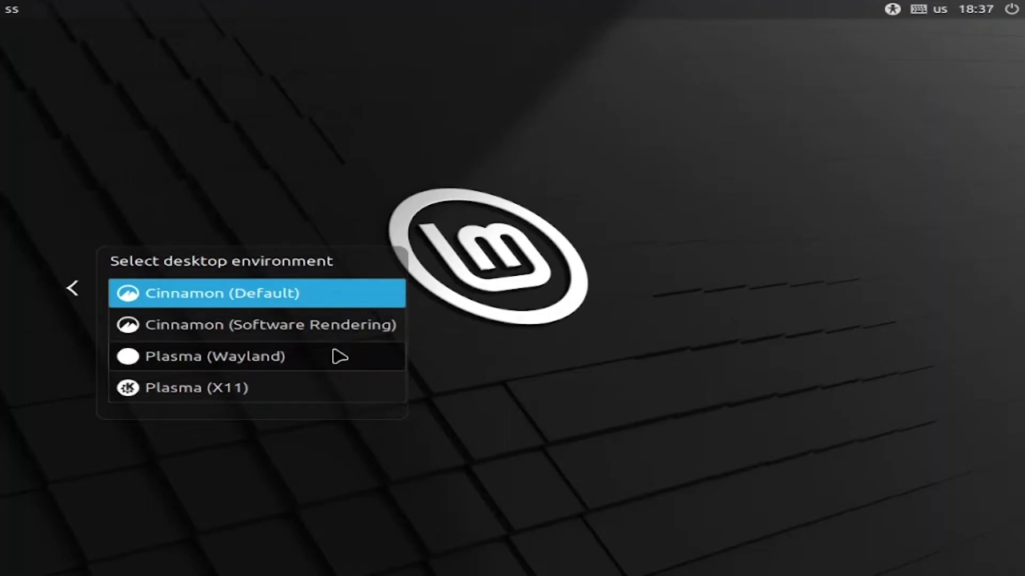
click(339, 357)
text(u)
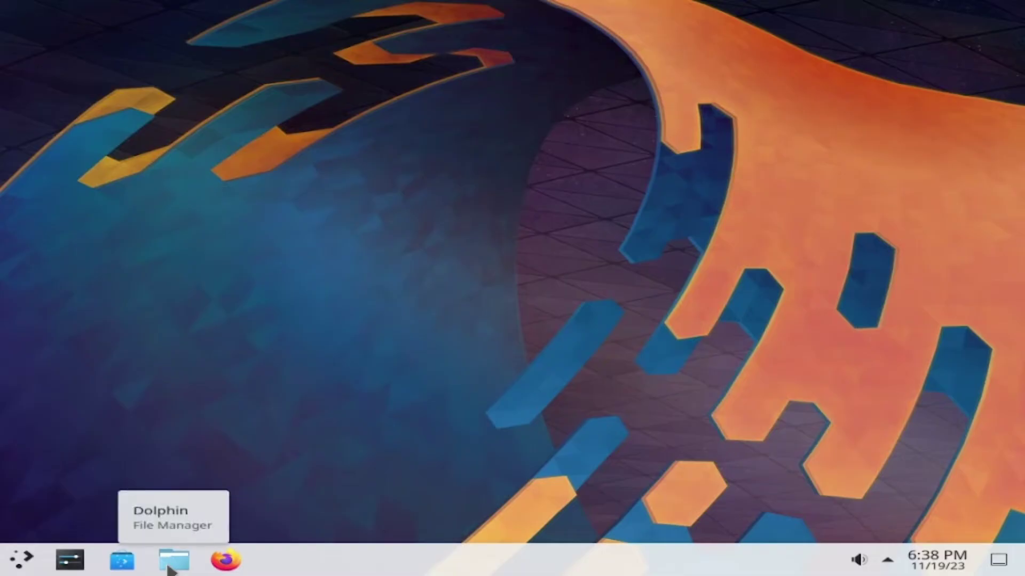
Step: Launch Dolphin from the Plasma taskbar to show the Home folder and fix script
click(170, 566)
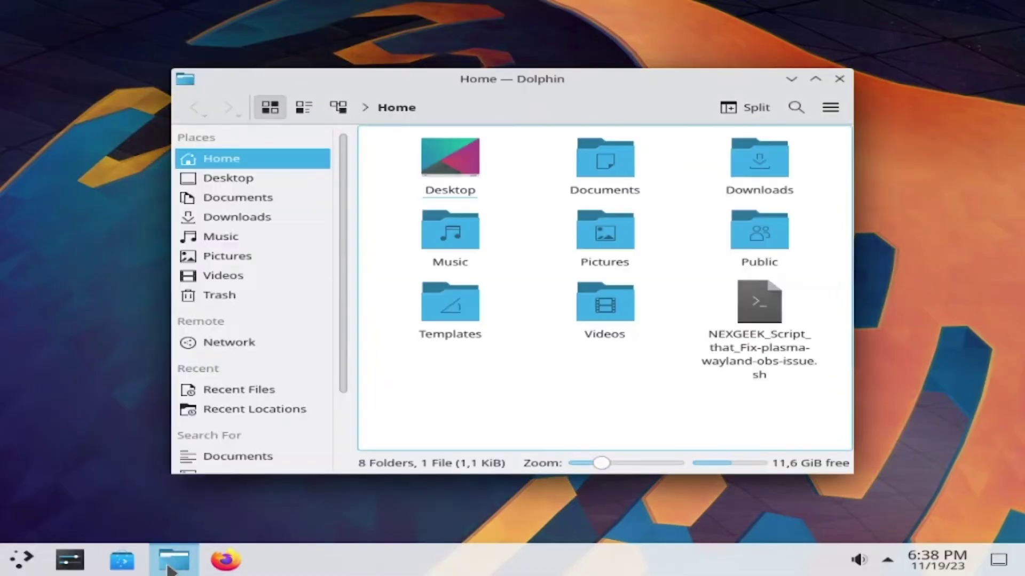
mouse_move(170, 570)
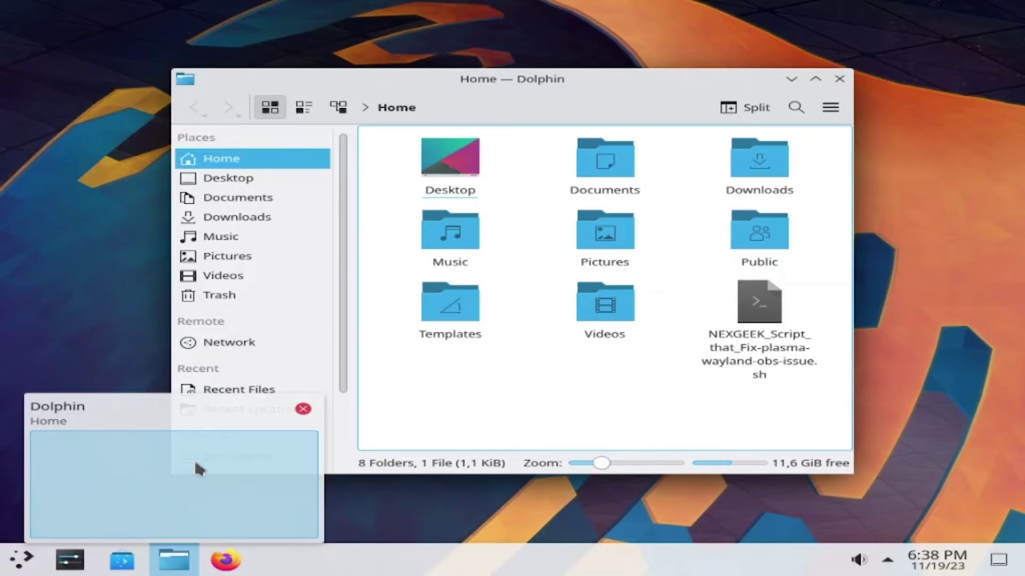
Step: Open NEXGEEK_Script_that_Fix-plasma-wayland-obs-issue.sh from Dolphin in the KDE Text Editor
right_click(771, 311)
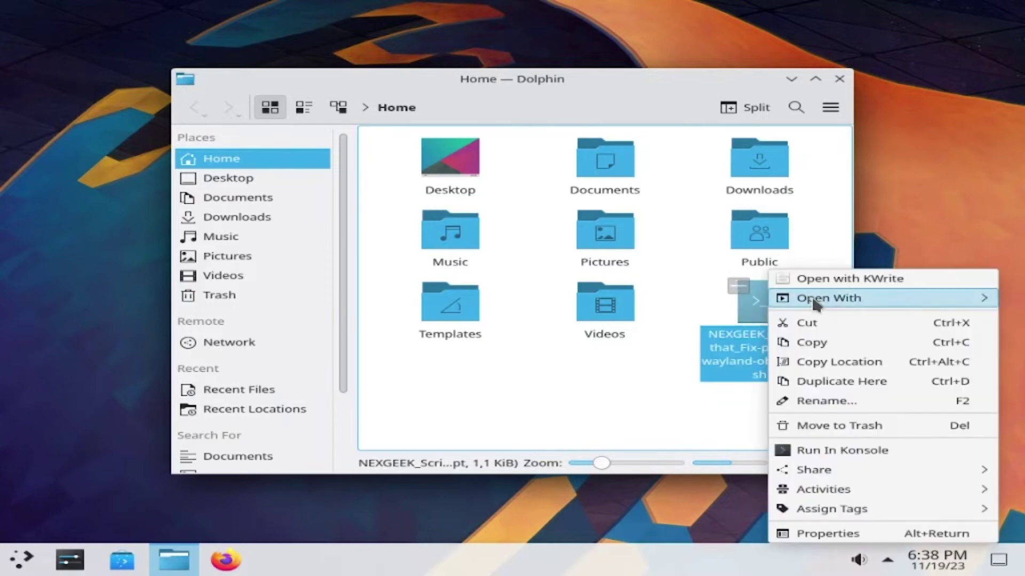
mouse_move(815, 303)
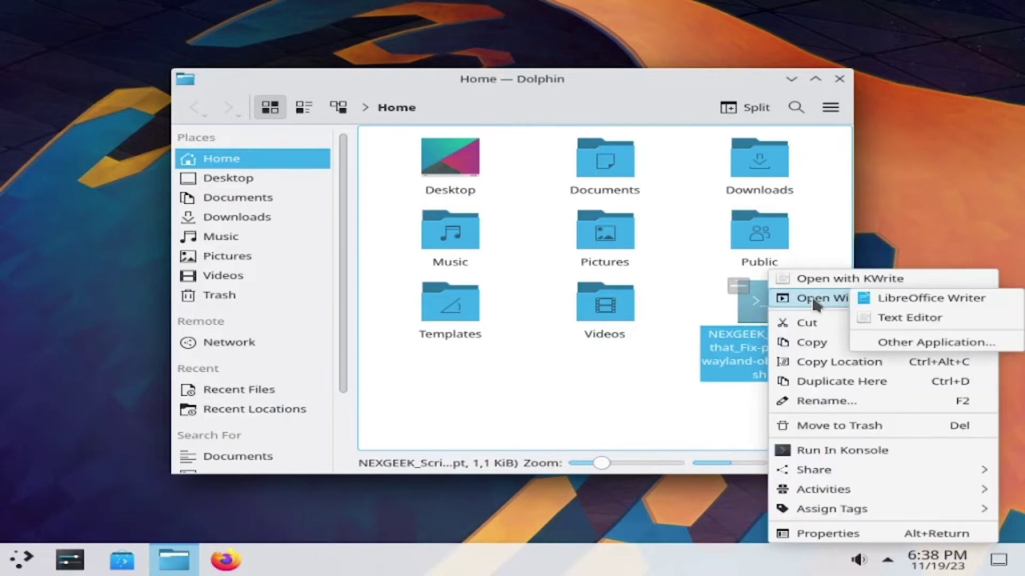
click(908, 320)
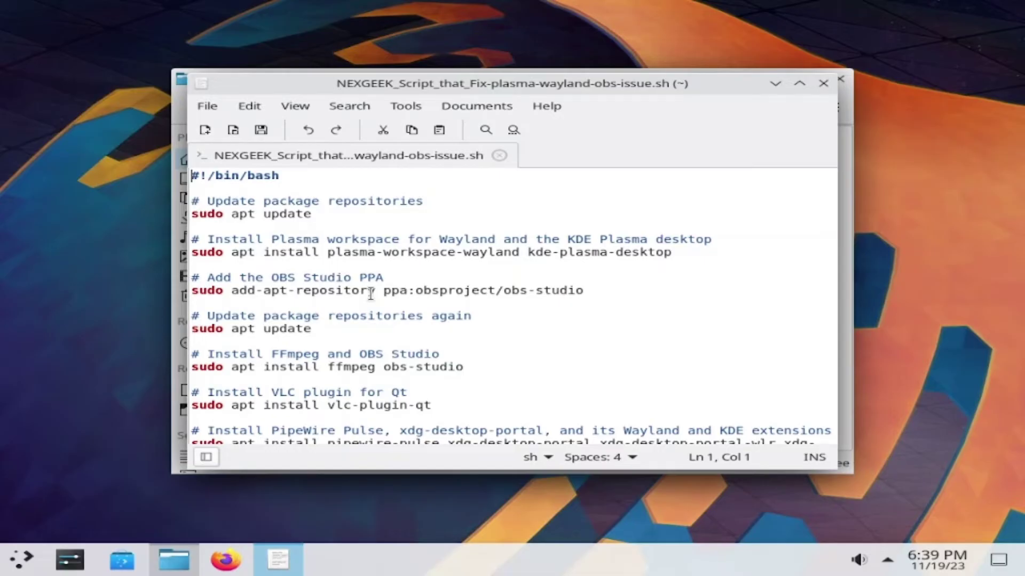
Step: Copy the 'sudo add-apt-repository ppa:obsproject/obs-studio' line from the script and bring up the launcher
triple_click(370, 293)
right_click(370, 293)
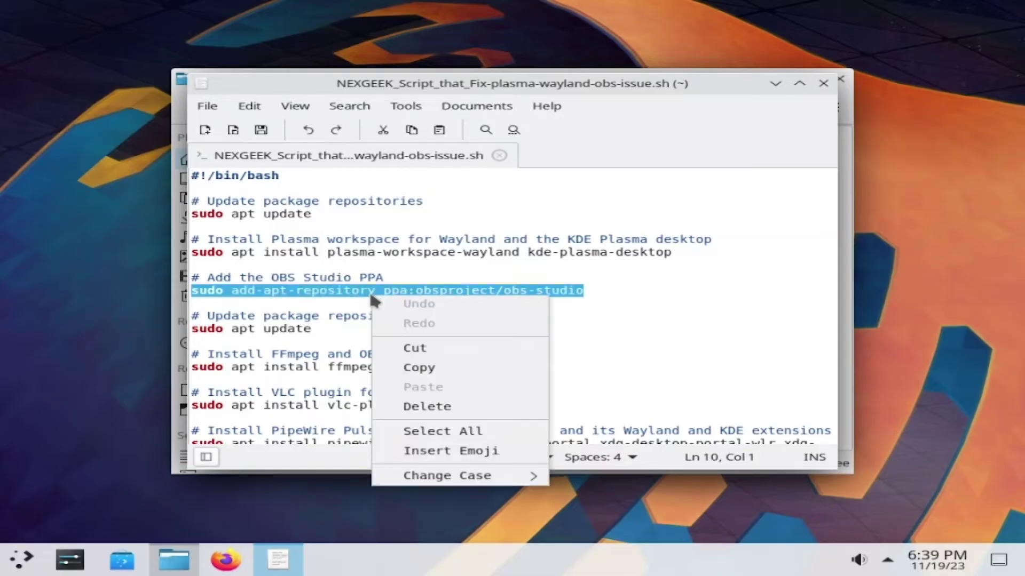
click(427, 368)
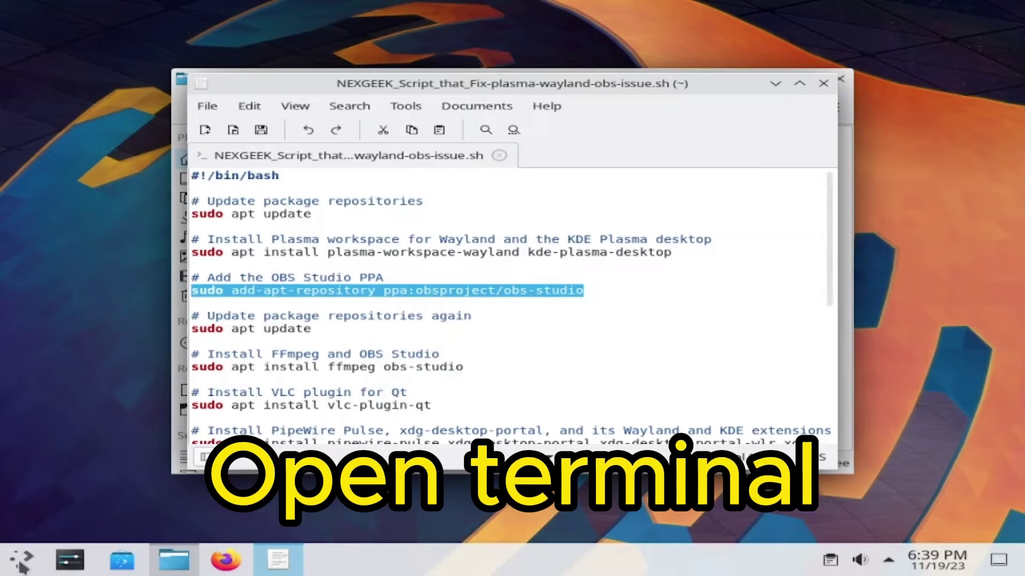
key(super)
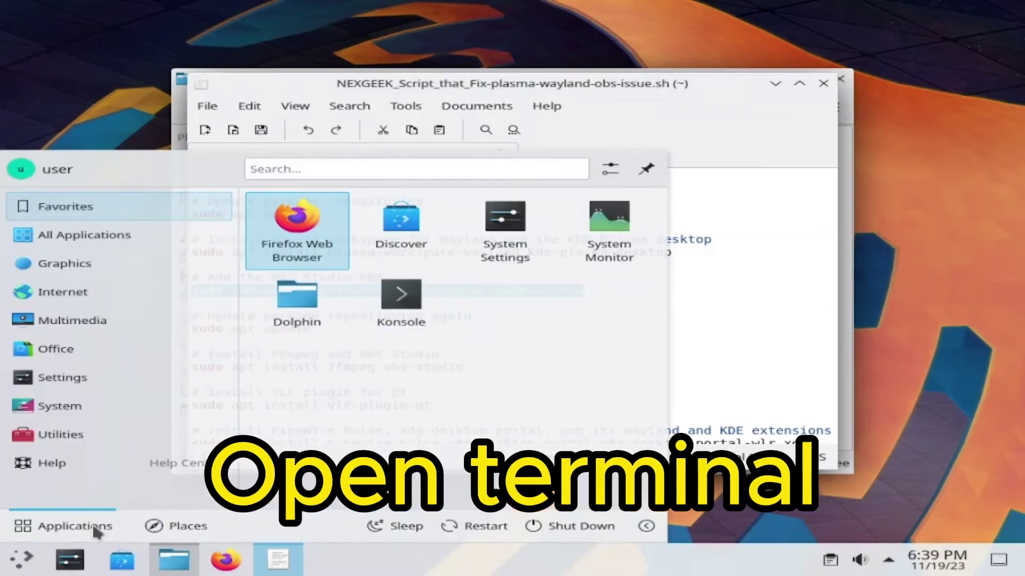
Step: Start Konsole and pin it to the Task Manager
click(405, 291)
right_click(348, 557)
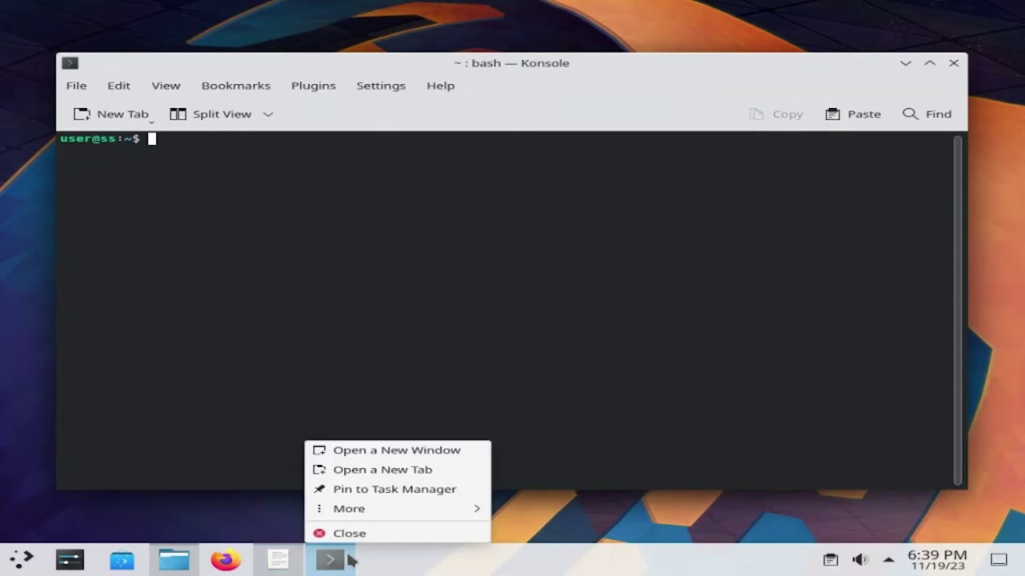
click(366, 489)
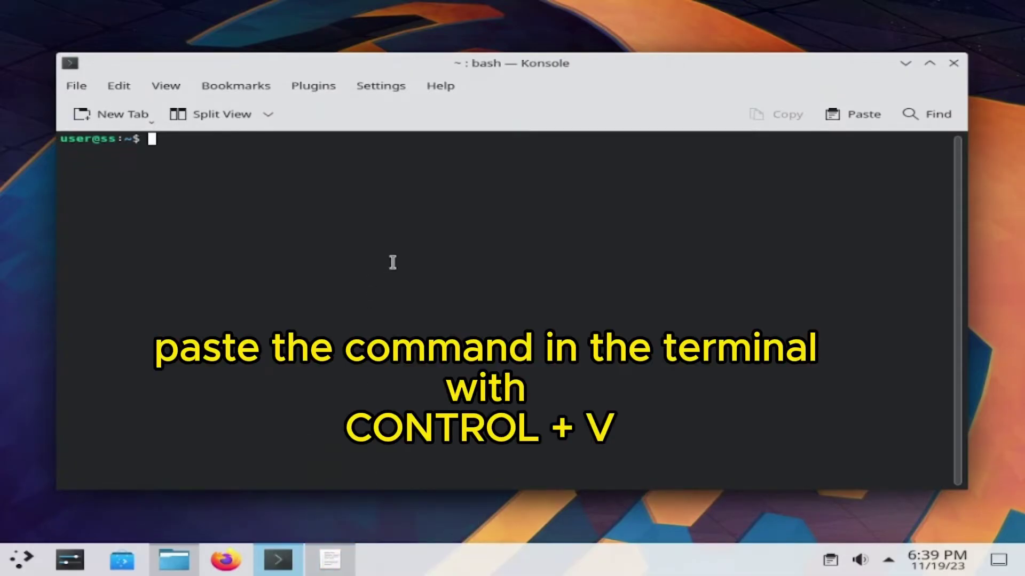
Step: Run sudo add-apt-repository ppa:obsproject/obs-studio, entering the sudo password and confirming
key(ctrl+shift+v)
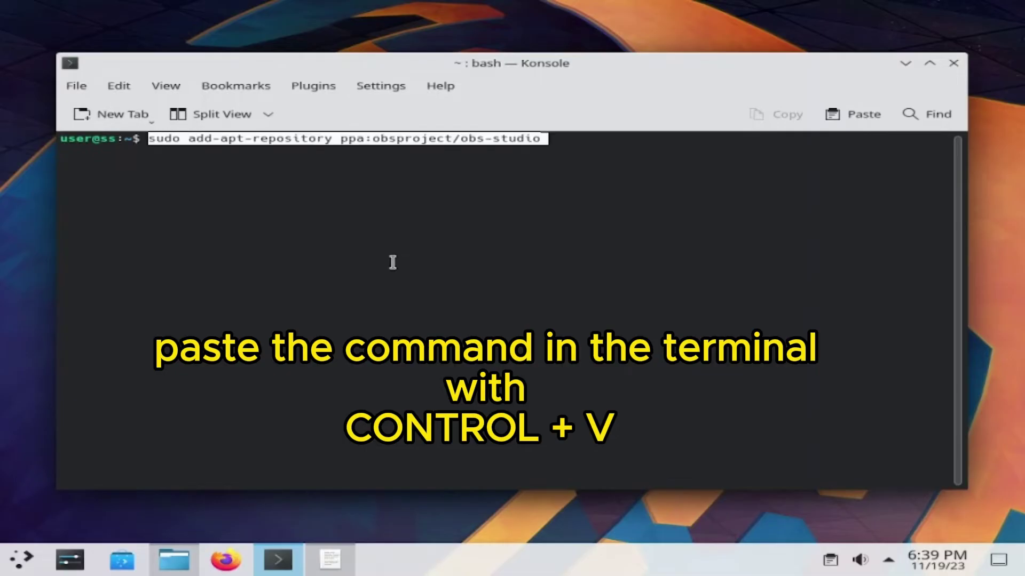
scroll(392, 262, up, 5)
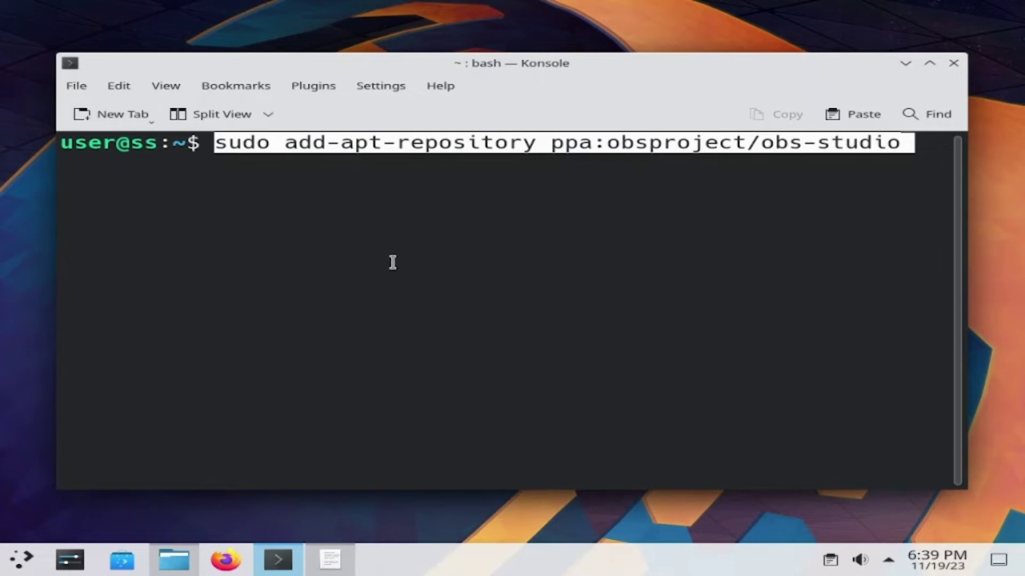
key(Return)
text(***)
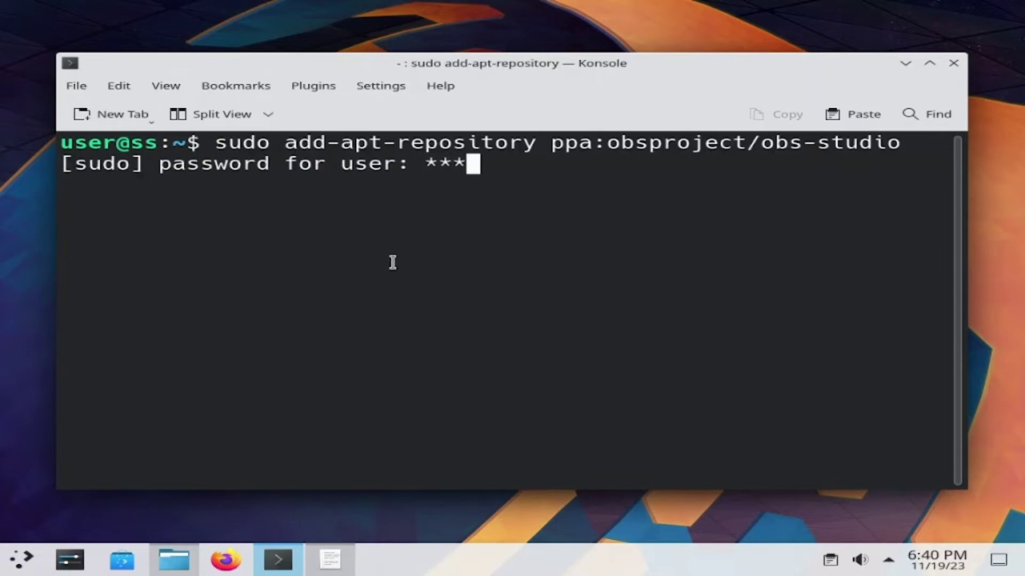
text(*****)
key(Return)
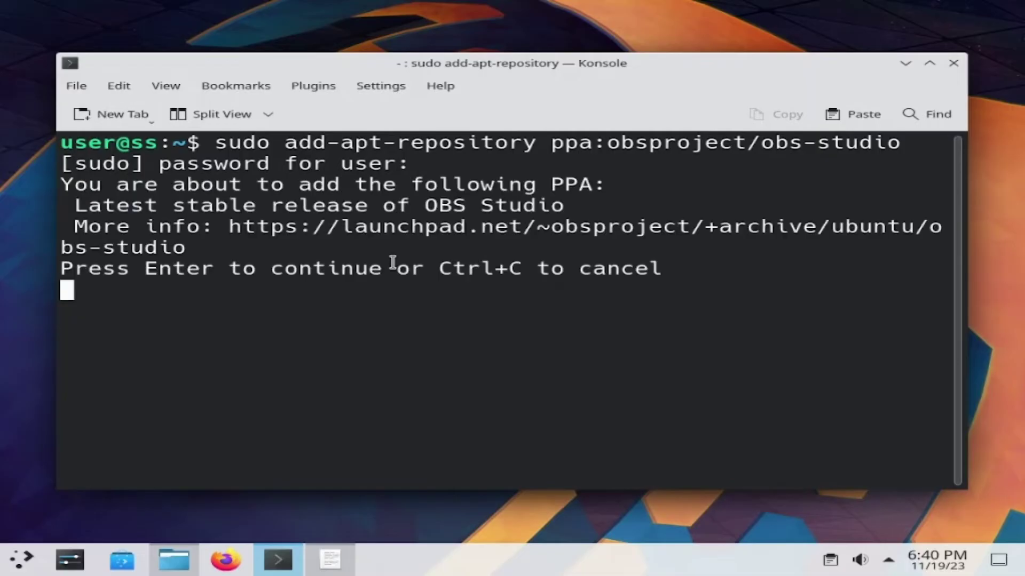
key(Return)
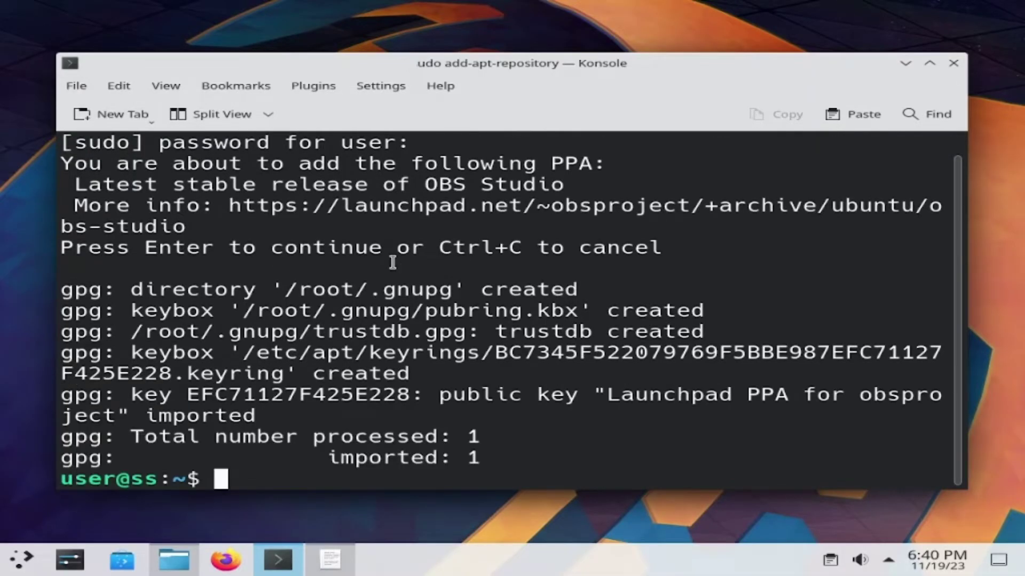
Step: Run sudo apt update, correcting the misspelled 'uodate' command and rerunning it
text(sudo apo)
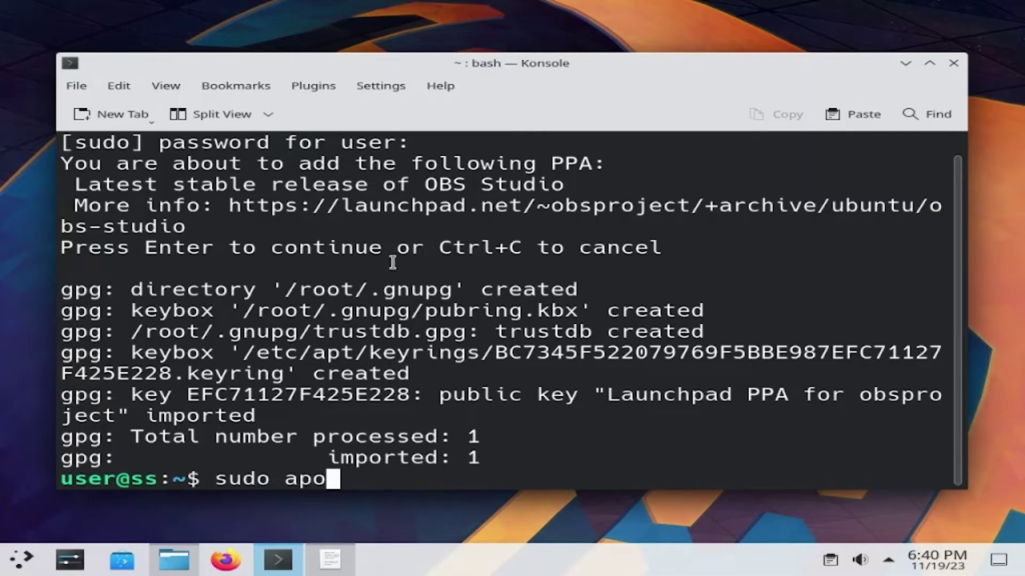
key(BackSpace)
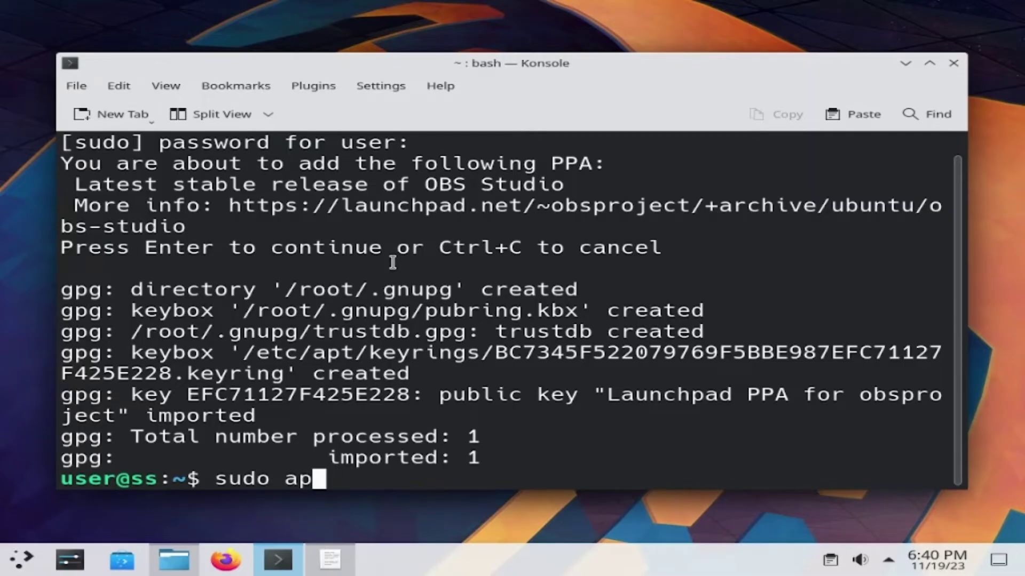
text(t uodate)
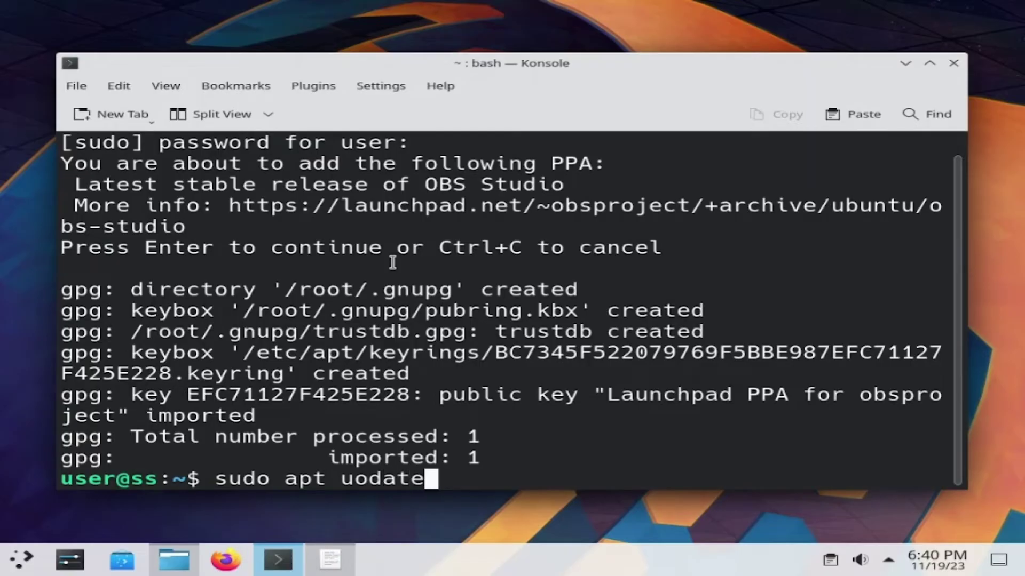
key(Return)
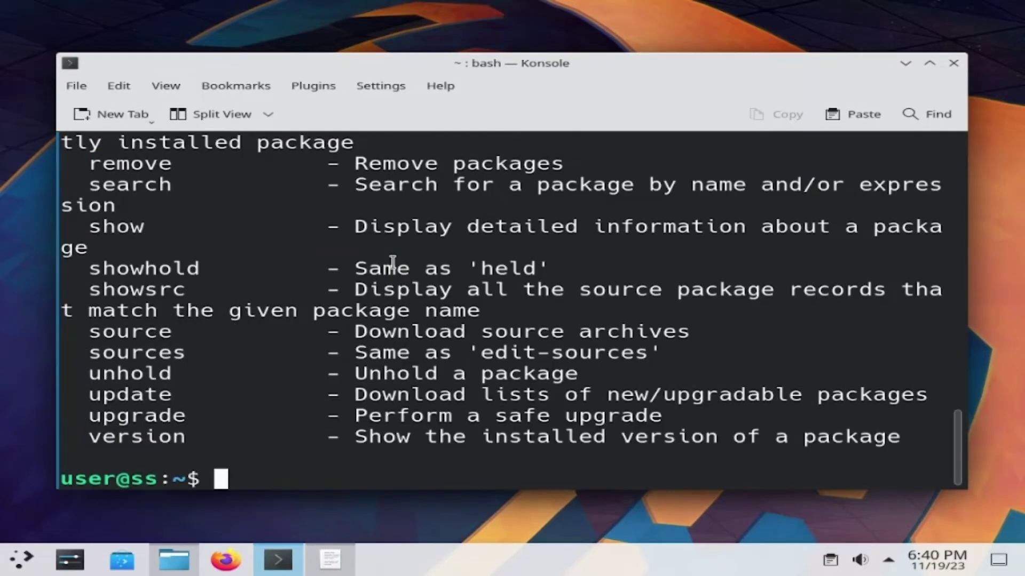
key(Up)
key(Left)
key(Left)
key(Left)
key(Left)
key(Left)
key(Left)
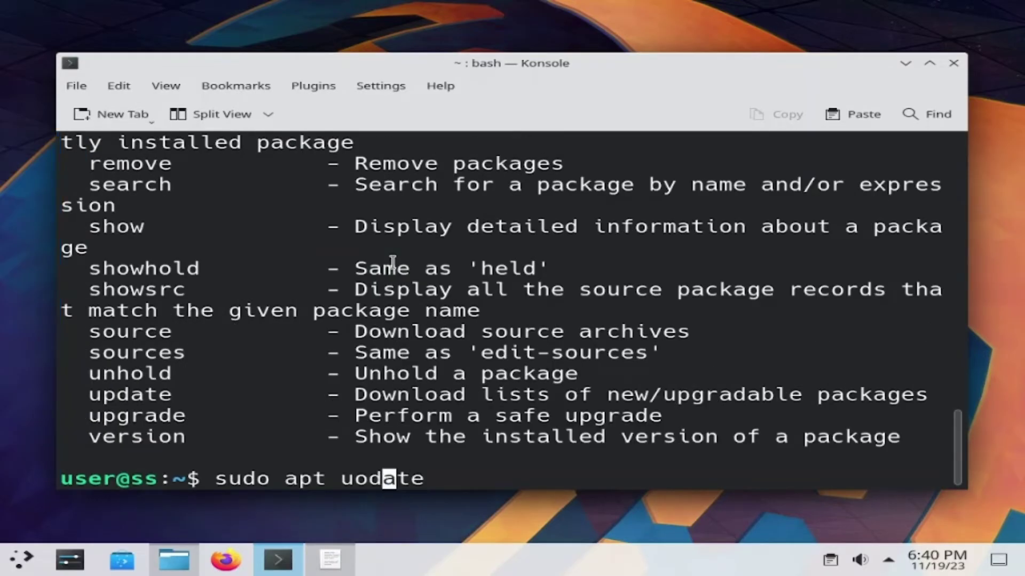
key(Right)
key(Right)
key(BackSpace)
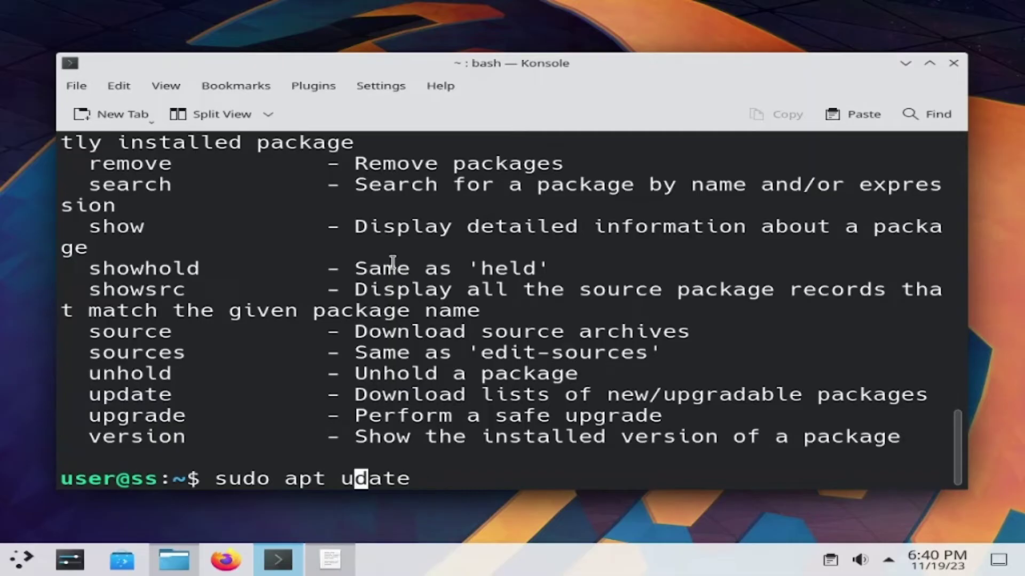
text(p)
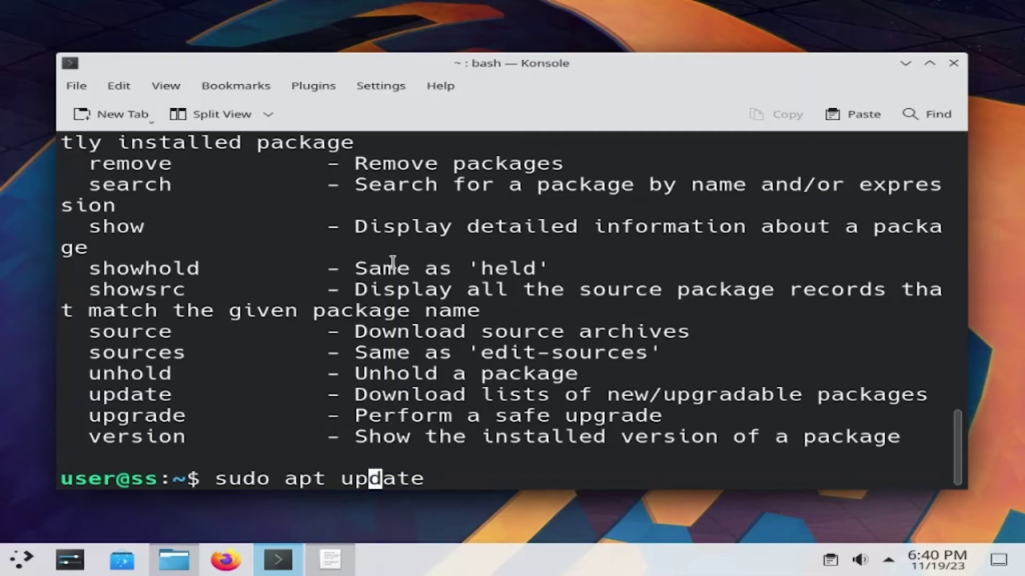
key(Return)
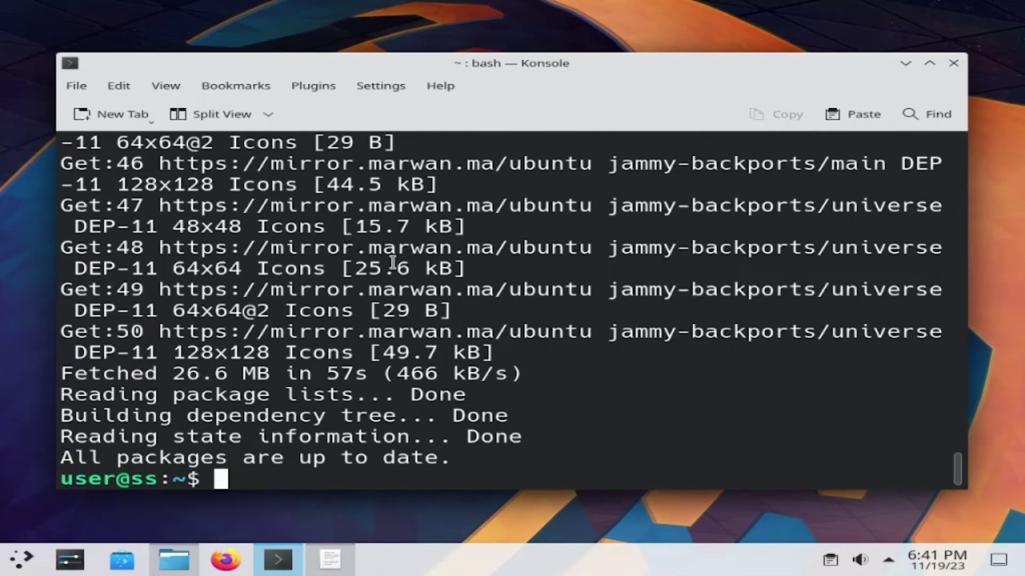
Step: Clear the terminal with 'clear' and return to the fix script in the editor
text(clear)
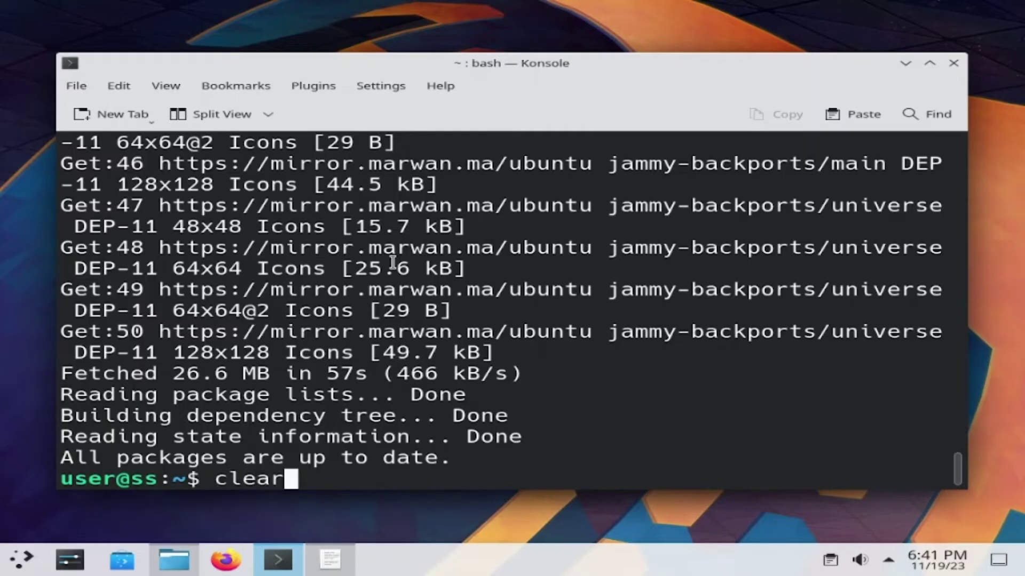
key(Return)
click(335, 548)
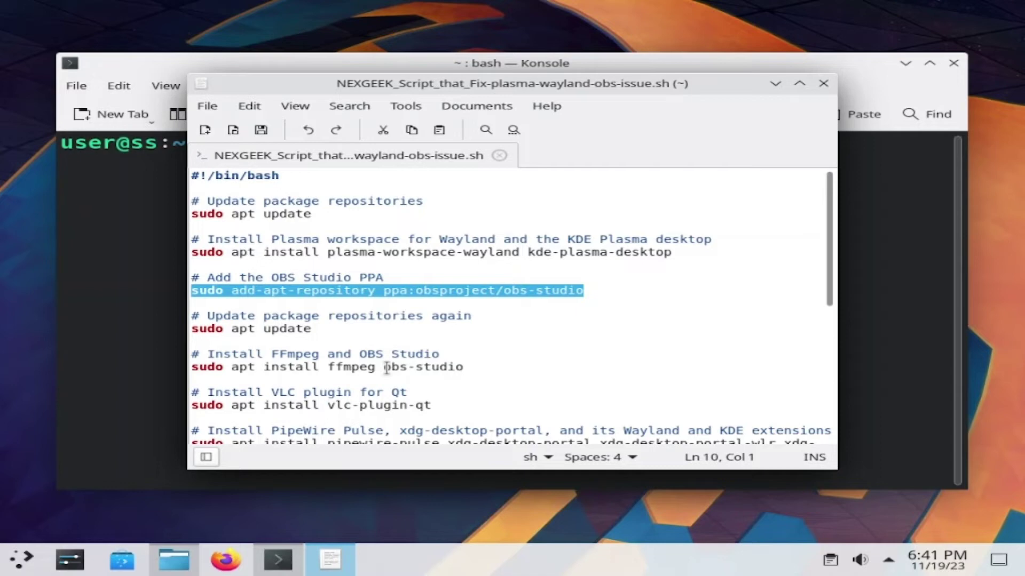
Step: Copy the 'ffmpeg obs-studio' install line from the fix script
click(435, 368)
triple_click(435, 368)
right_click(434, 372)
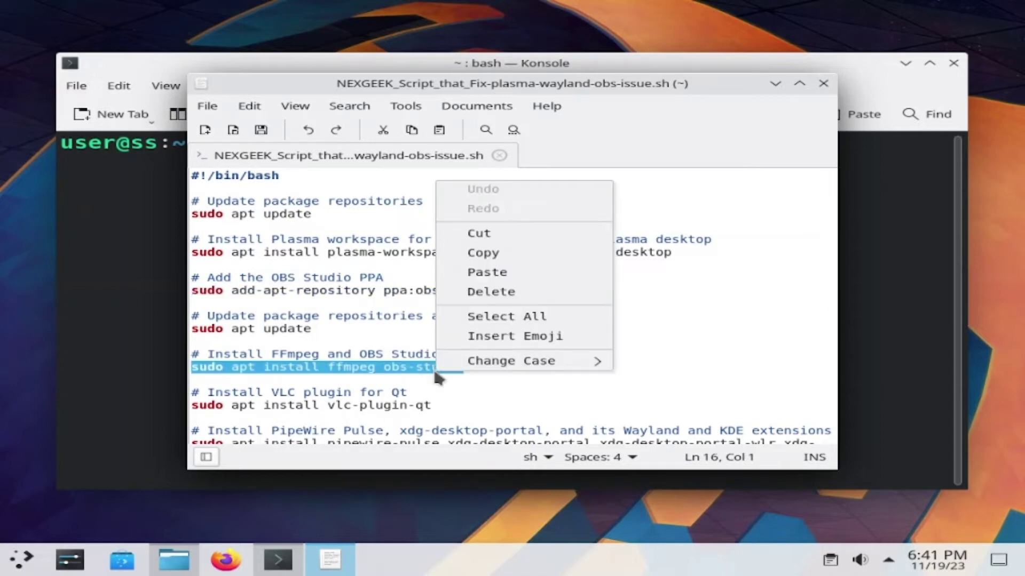
click(520, 254)
Step: Paste and run sudo apt install ffmpeg obs-studio in Konsole, confirming with y
click(126, 281)
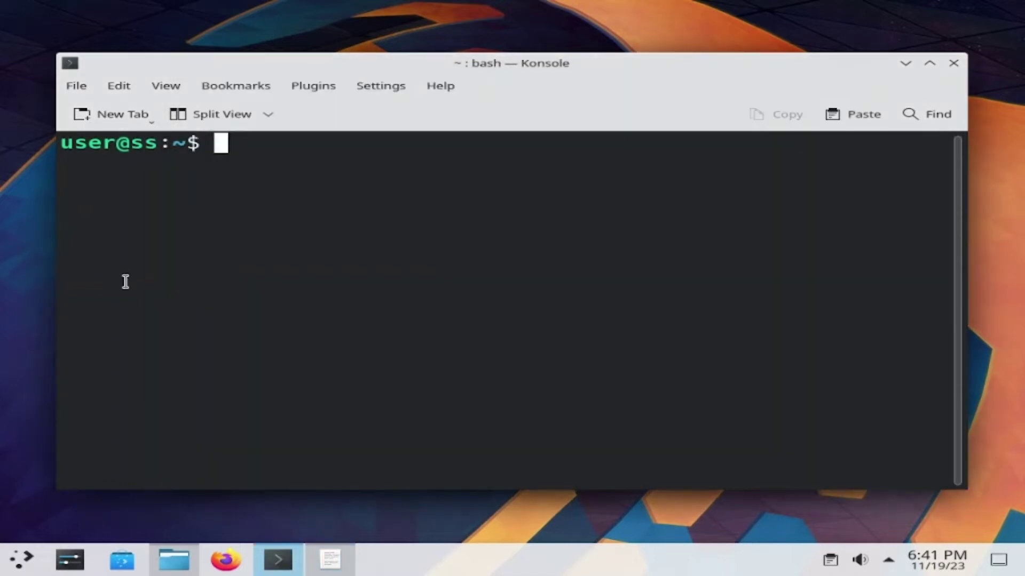
key(ctrl+shift+v)
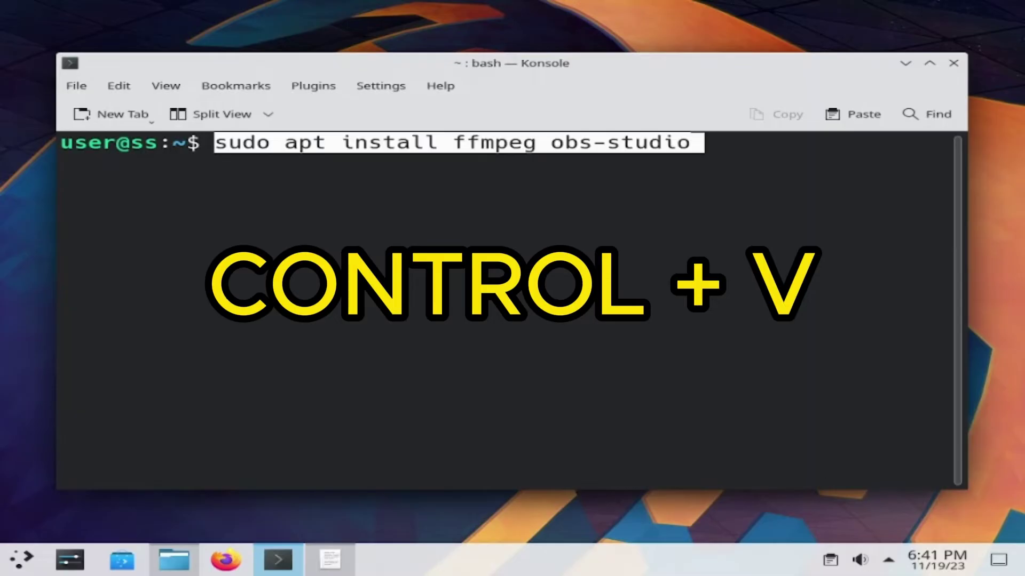
key(Return)
text(y)
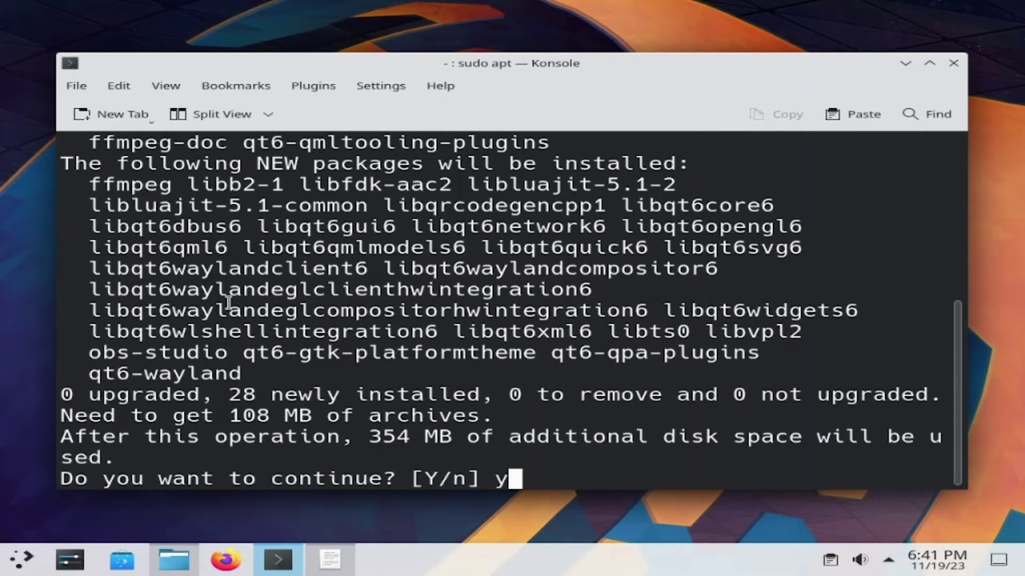
key(Return)
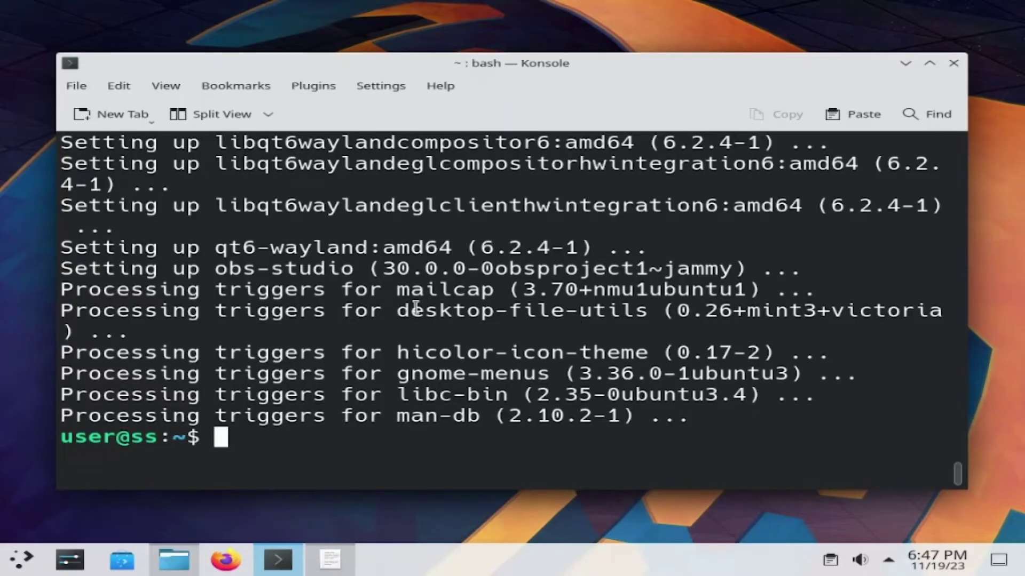
Step: Search 'obs' in the Application Launcher and start OBS Studio
click(27, 558)
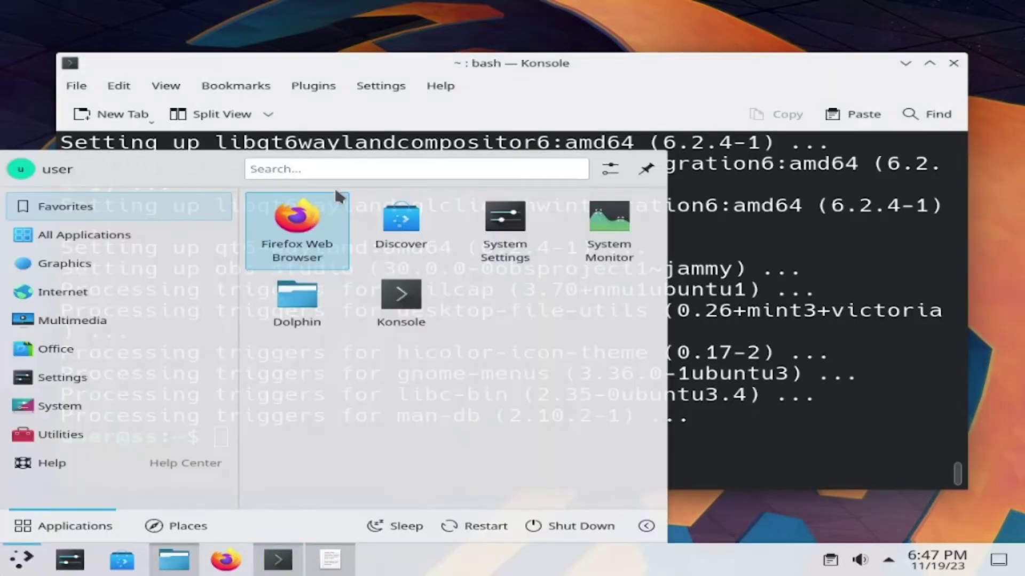
text(obs)
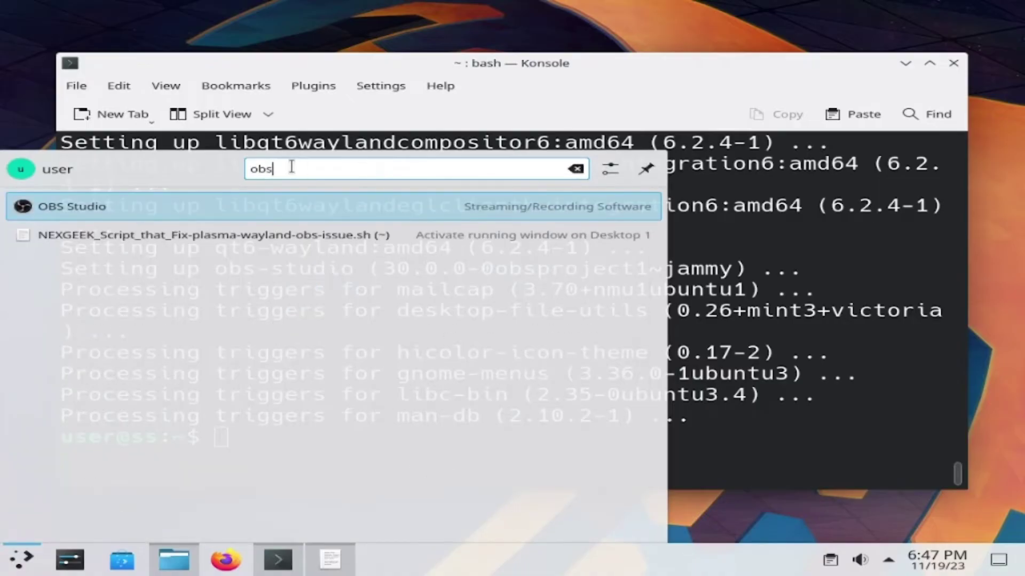
click(264, 195)
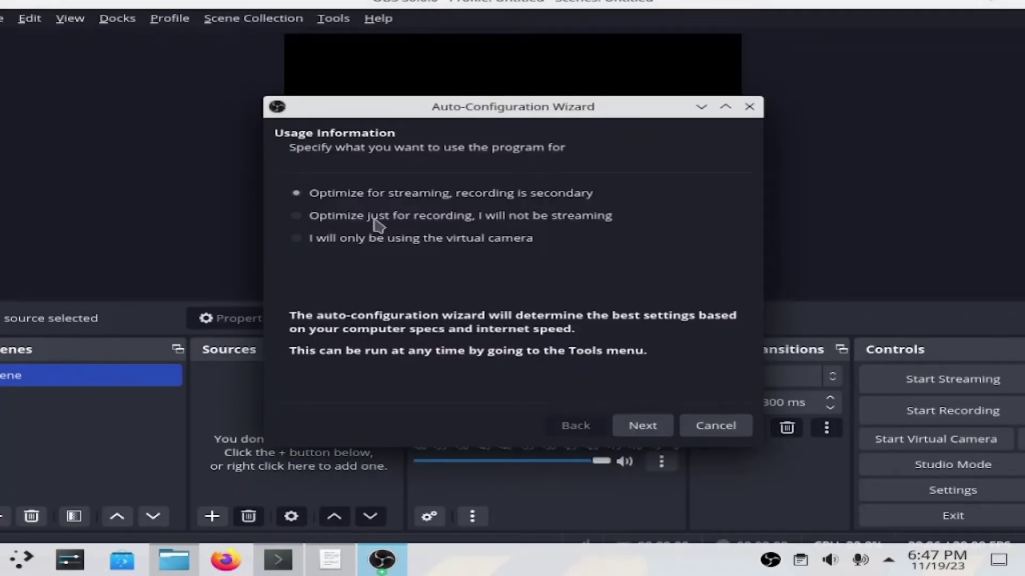
Step: Complete the Auto-Configuration Wizard with 'Optimize just for recording' and apply the recommended settings
click(377, 222)
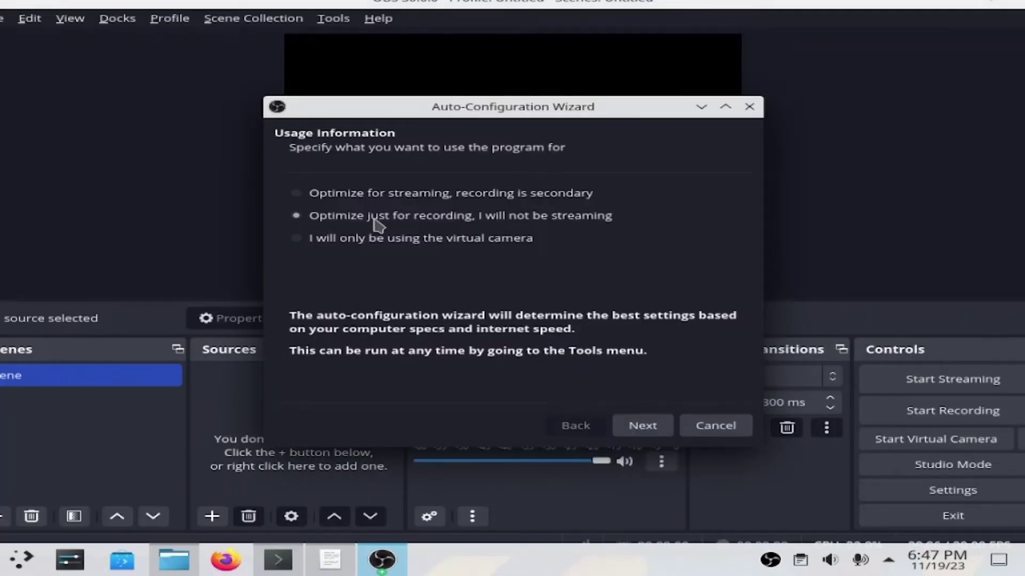
click(643, 427)
click(643, 426)
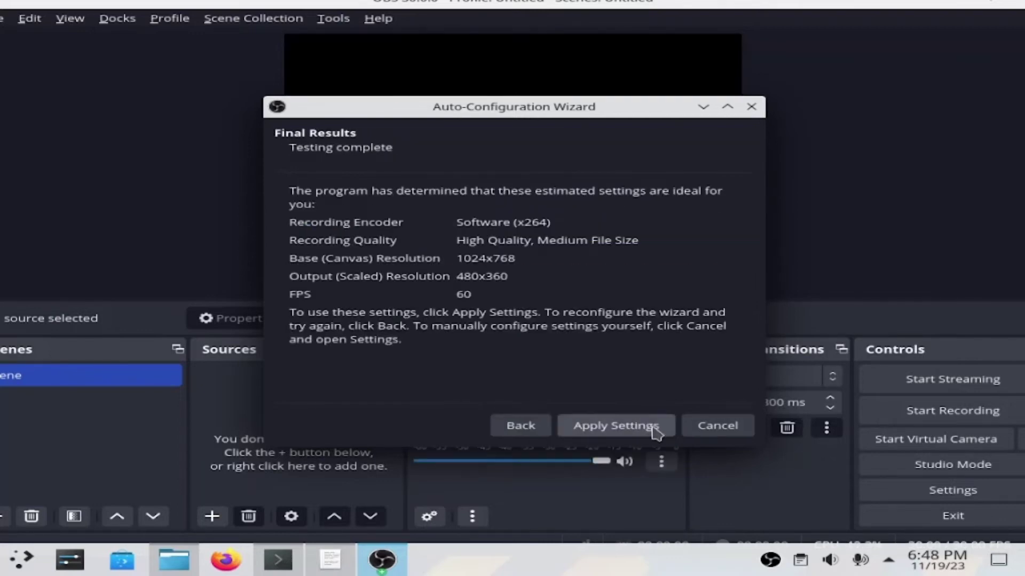
click(616, 426)
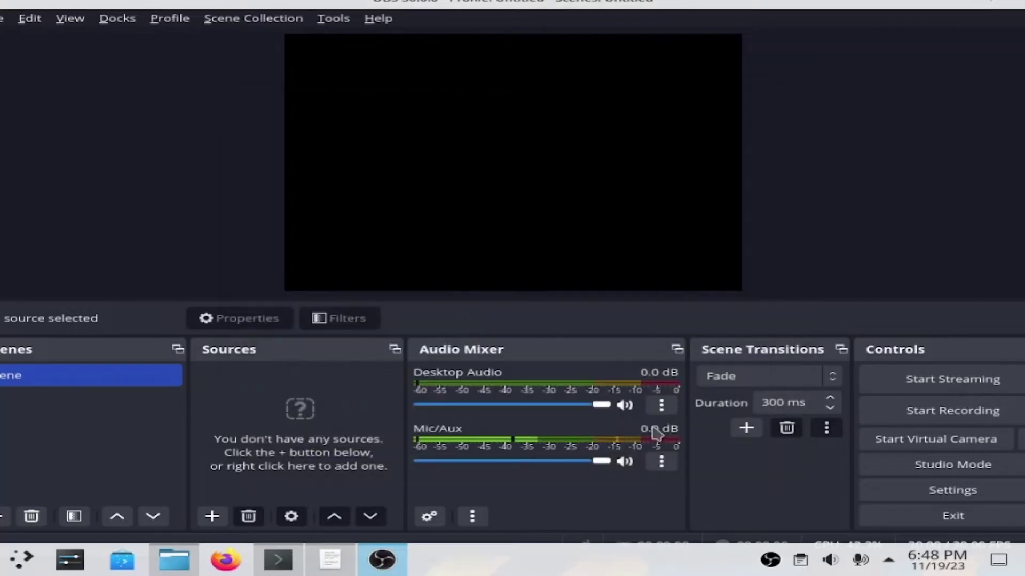
Step: Glance at the Sources add list, close it without adding anything, and minimise OBS
click(212, 516)
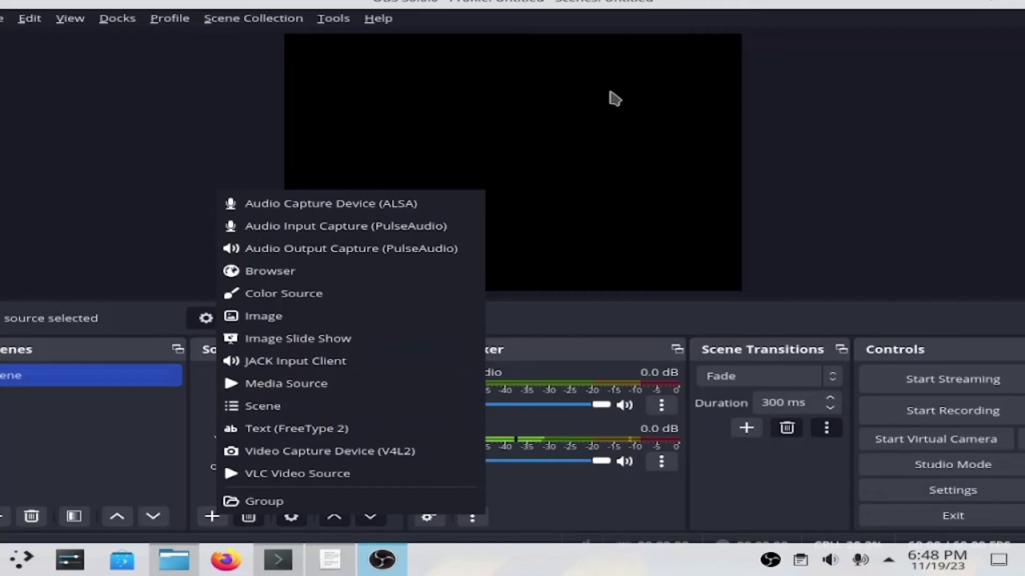
click(747, 40)
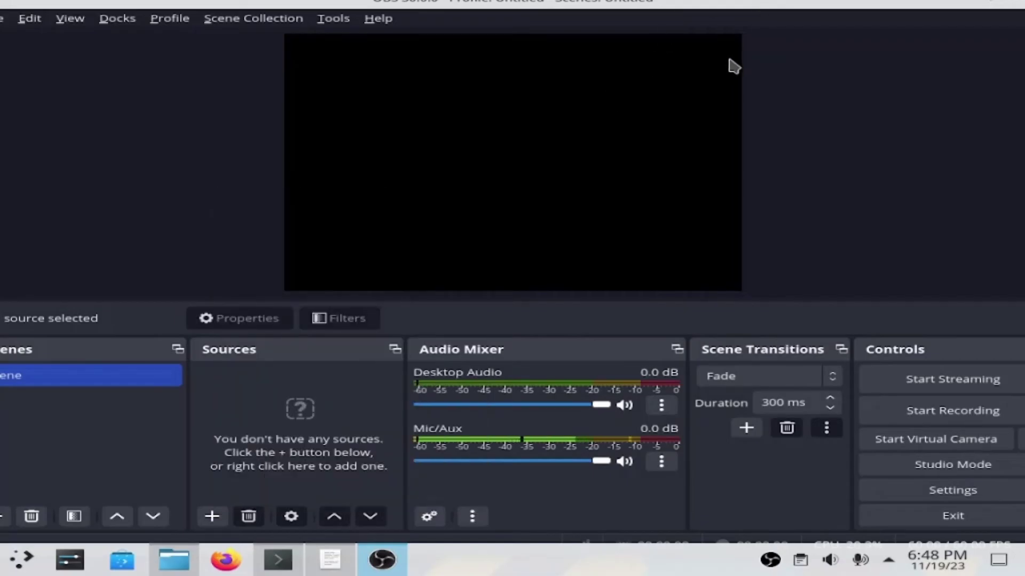
click(390, 566)
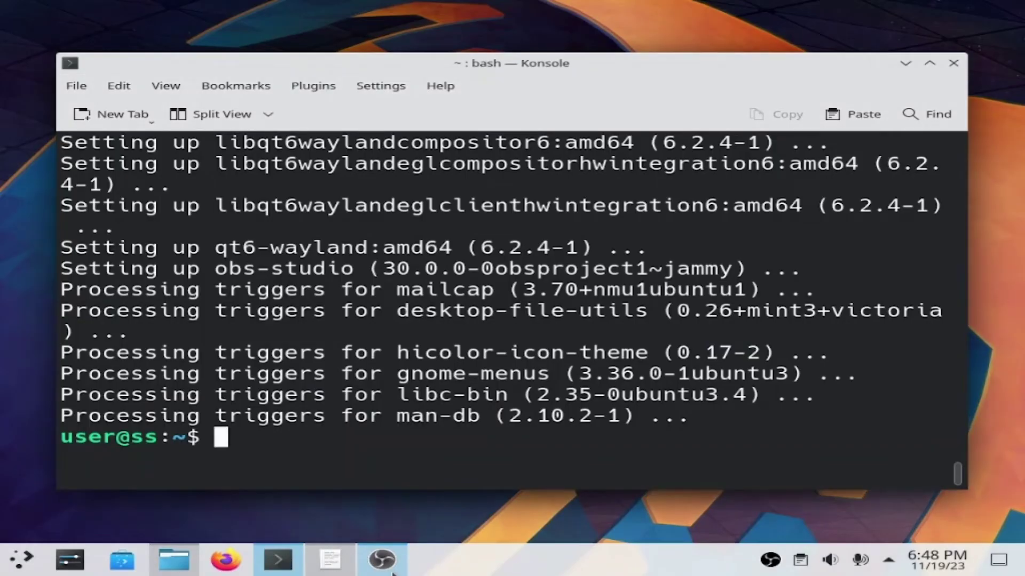
Step: Copy the vlc-plugin-qt install line from the fix script and switch back to Konsole
click(331, 560)
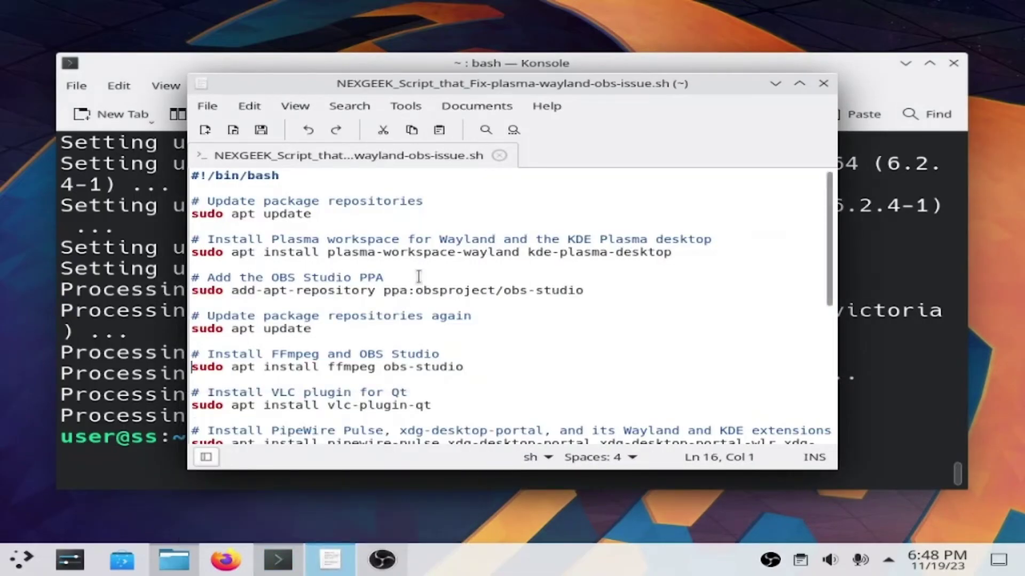
scroll(419, 276, down, 2)
scroll(419, 276, down, 3)
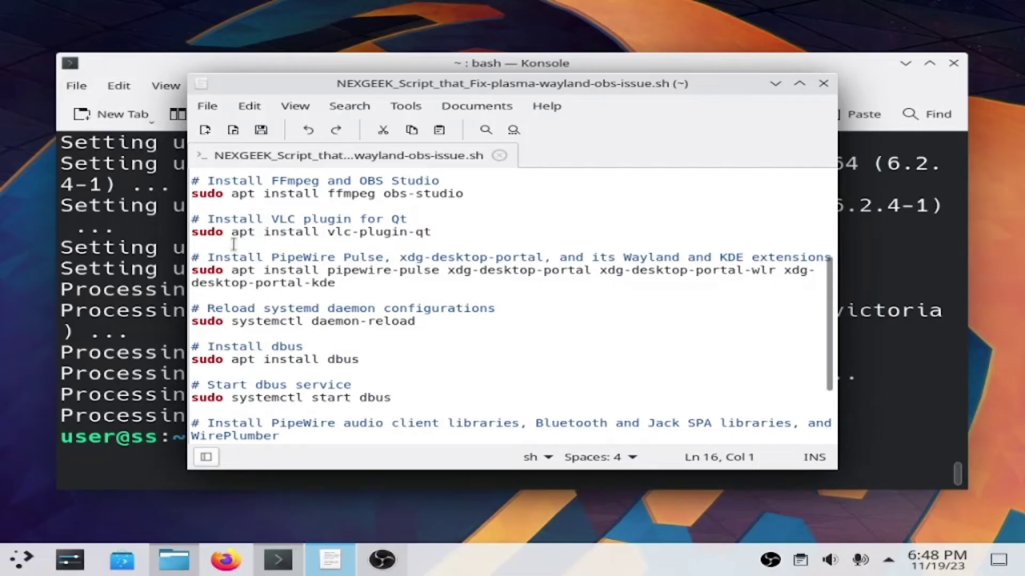
triple_click(416, 233)
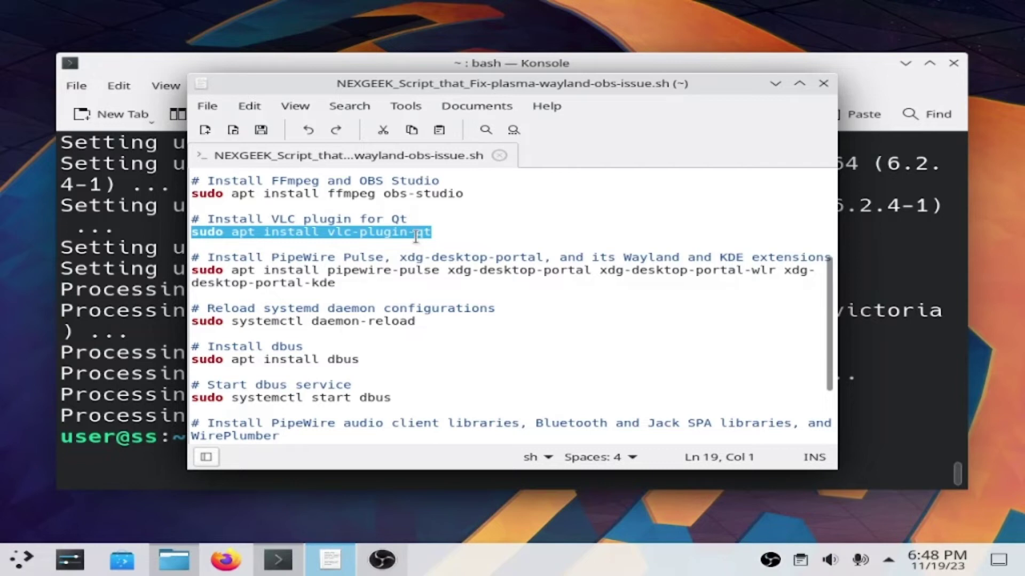
right_click(417, 235)
click(464, 311)
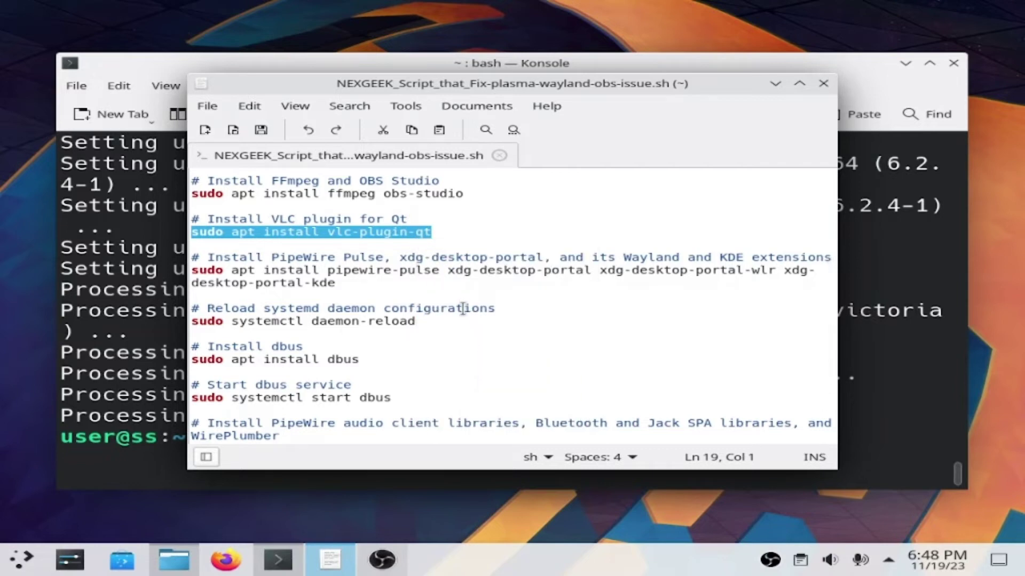
click(153, 385)
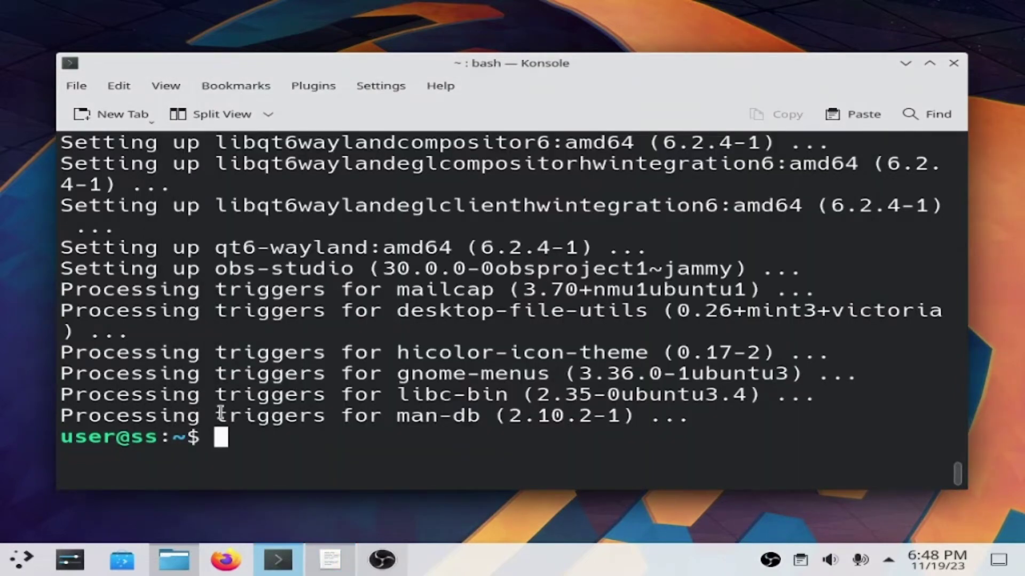
Step: Paste and run sudo apt install vlc-plugin-qt, confirming with y
key(ctrl+shift+v)
key(Return)
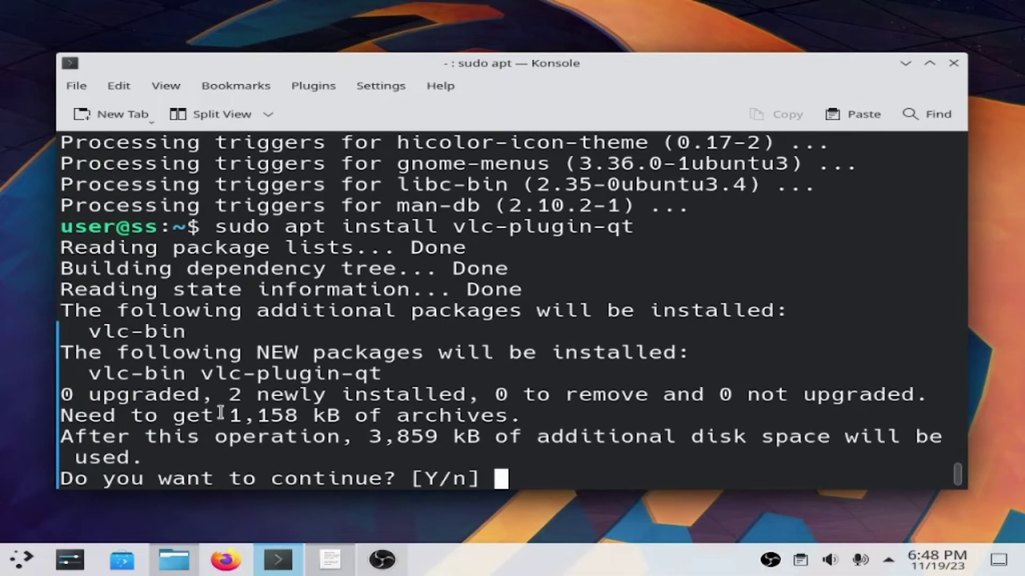
text(y)
key(Return)
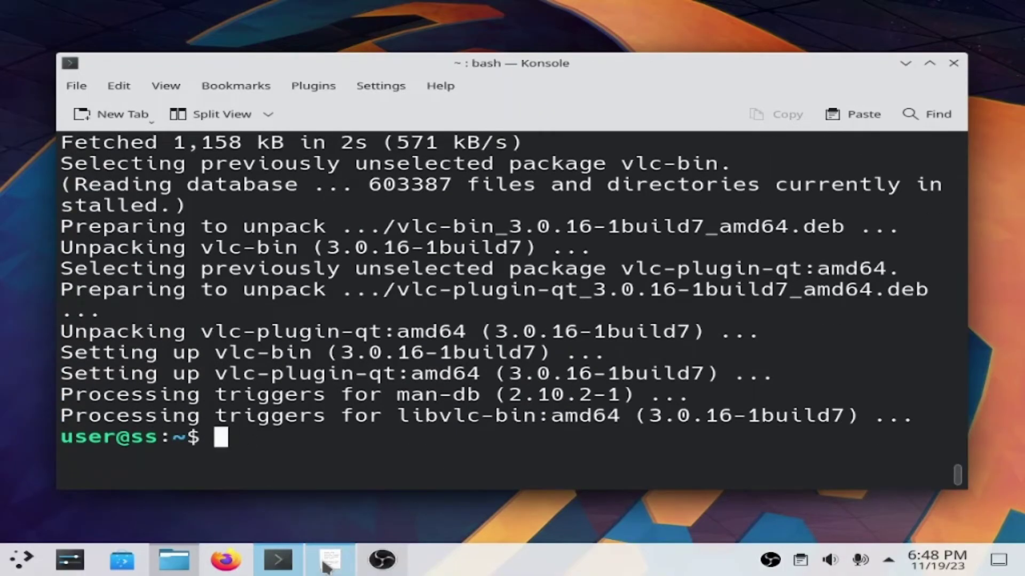
Step: Copy the systemctl daemon-reload line from the script and run it in Konsole
mouse_move(326, 567)
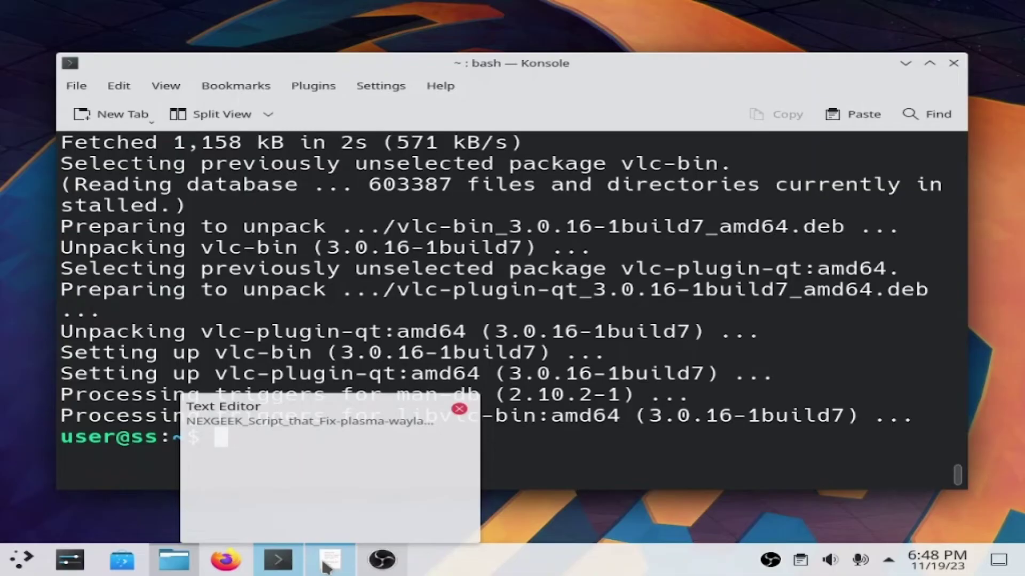
click(326, 567)
scroll(395, 341, down, 2)
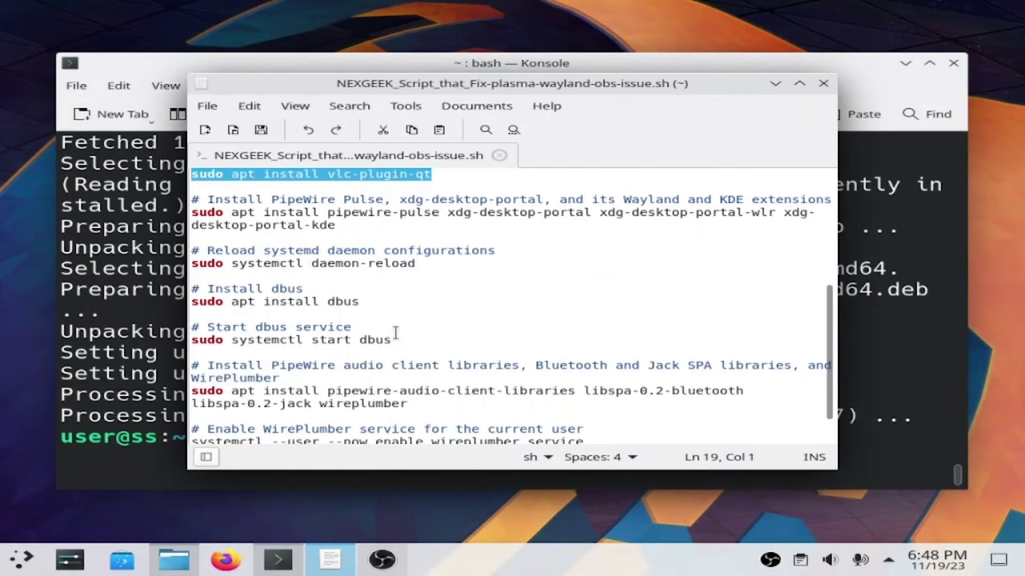
triple_click(325, 263)
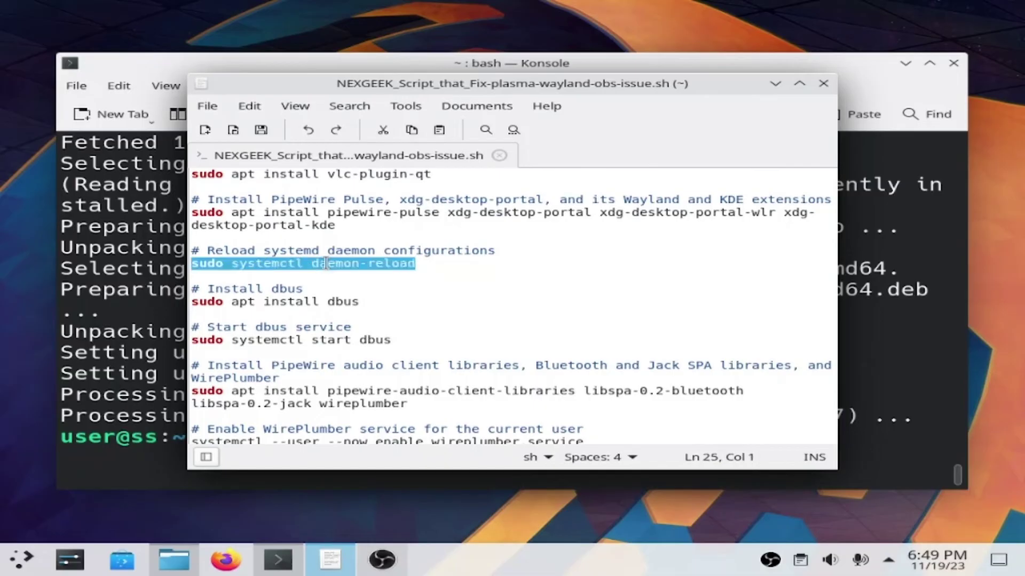
right_click(325, 263)
click(380, 341)
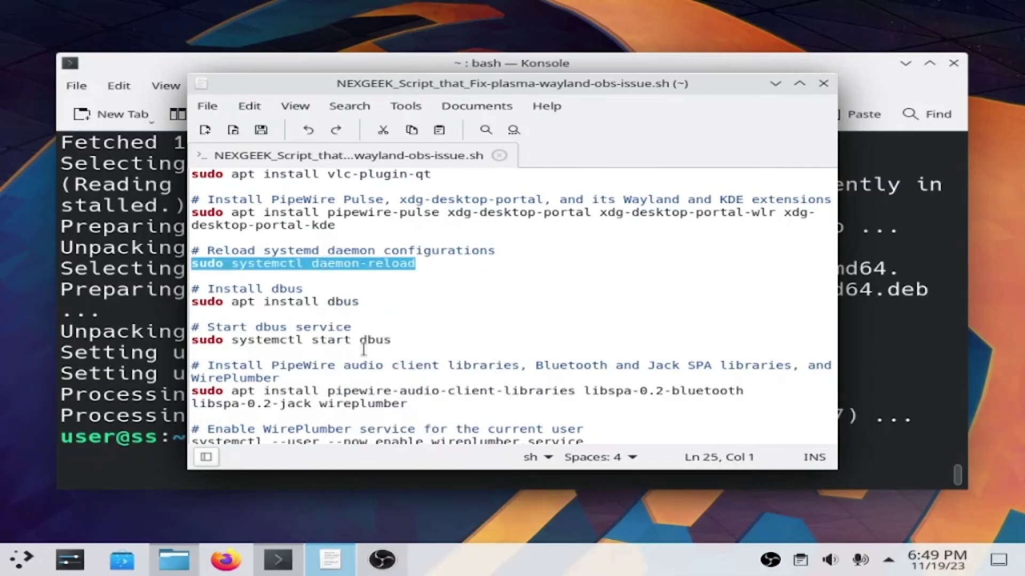
click(139, 406)
key(ctrl+shift+v)
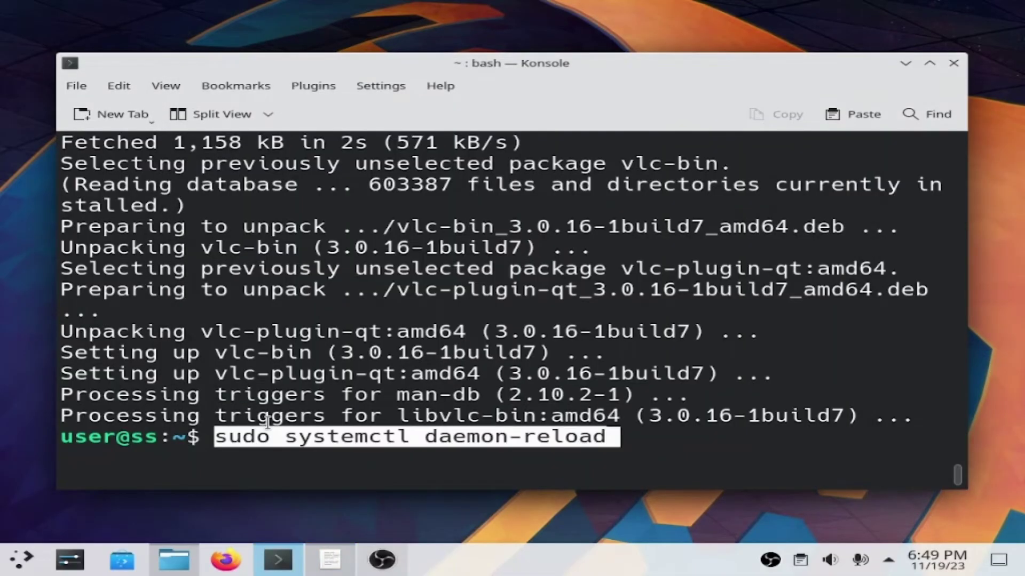
key(Return)
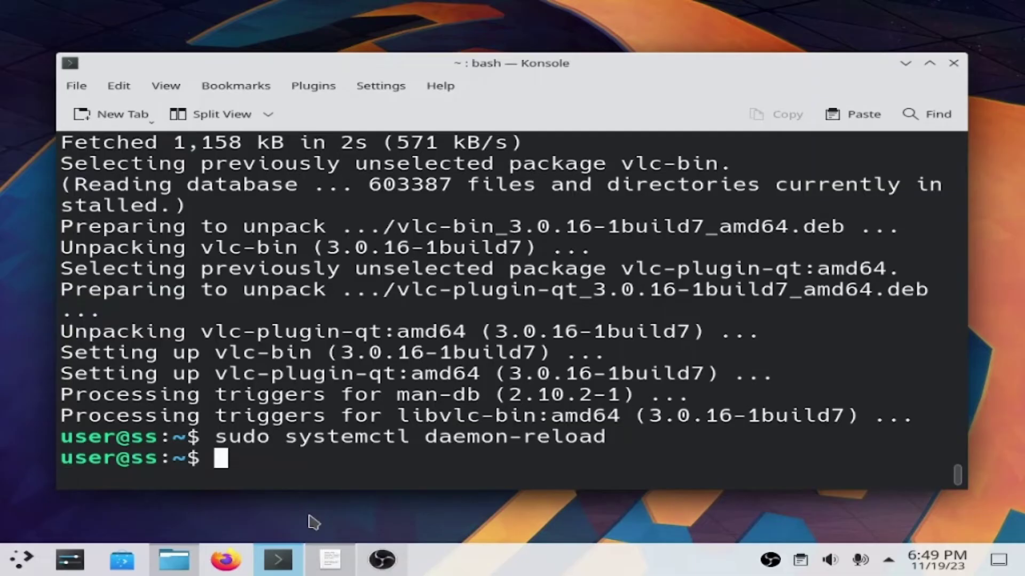
Step: Copy 'sudo apt install dbus' from the script and run it in Konsole
click(330, 560)
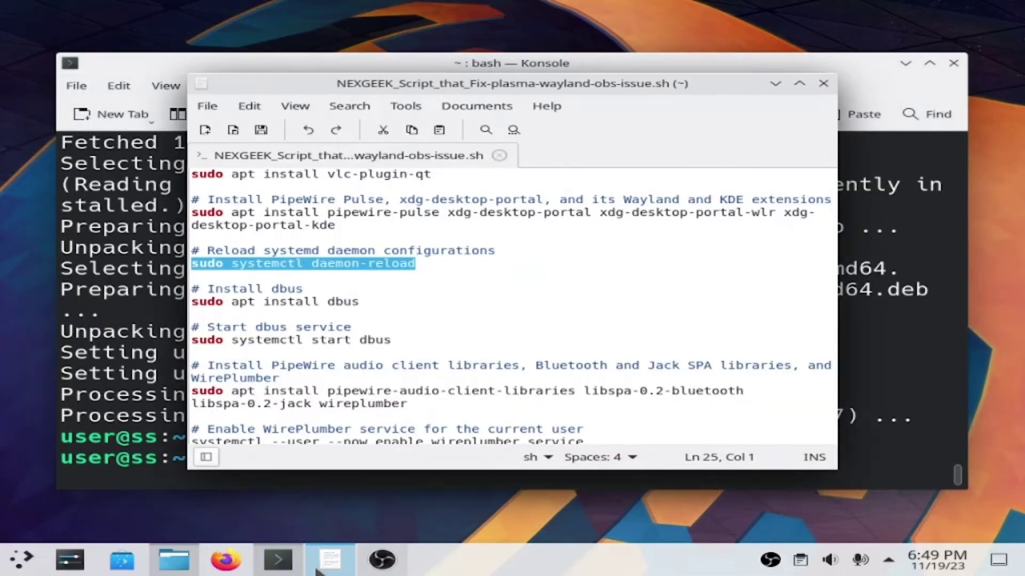
triple_click(363, 302)
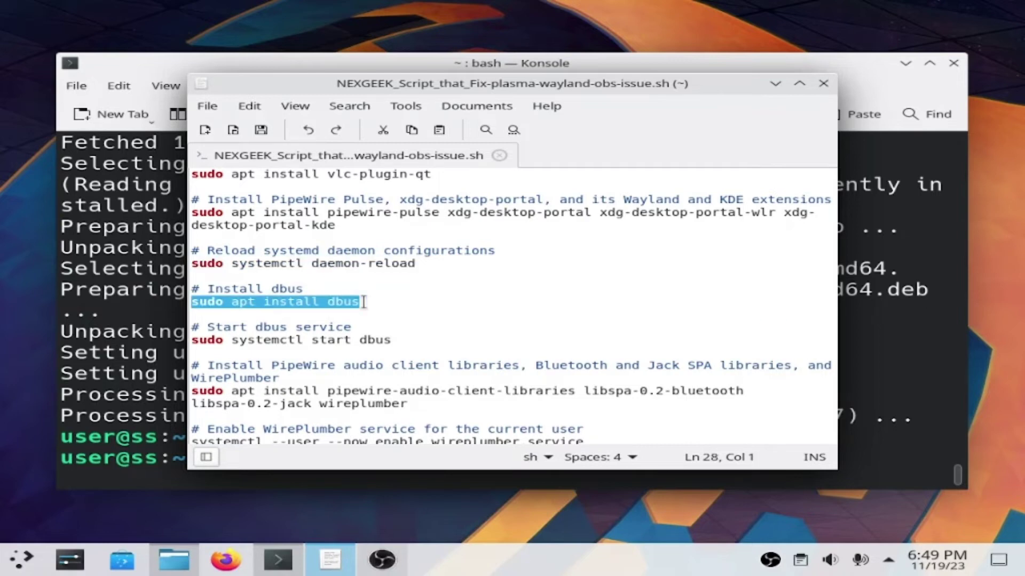
right_click(335, 302)
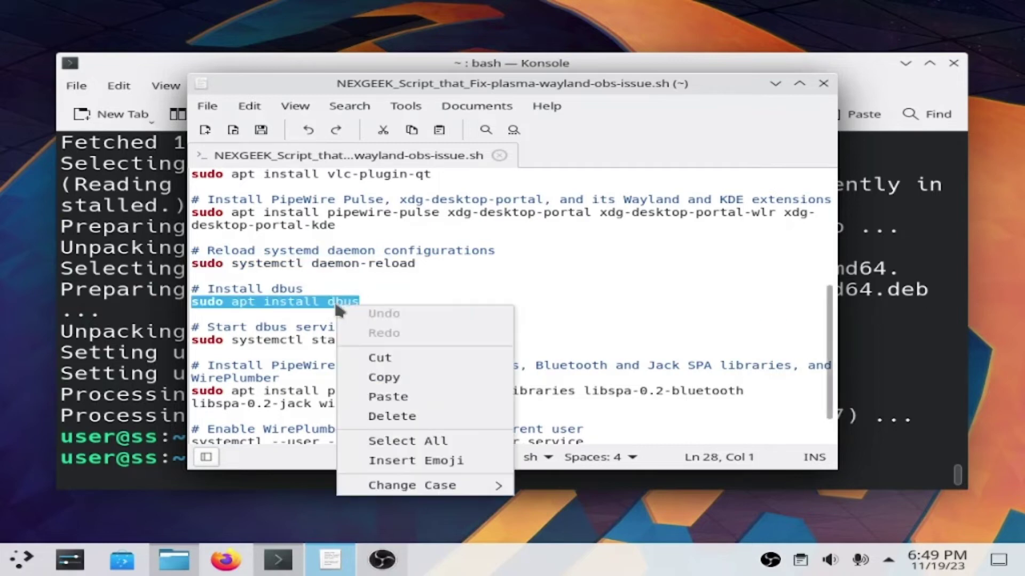
click(407, 379)
click(172, 379)
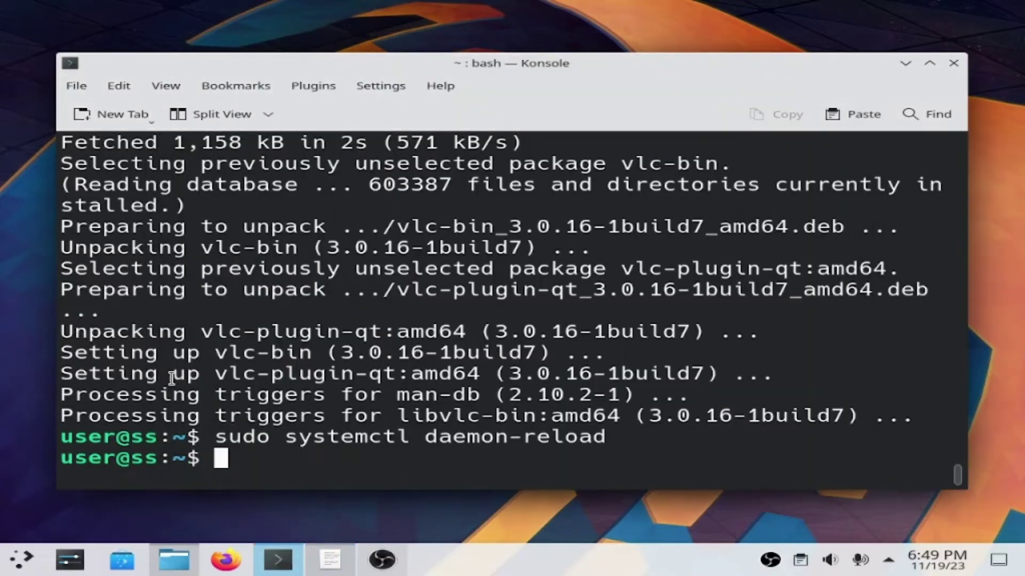
key(ctrl+shift+v)
key(Return)
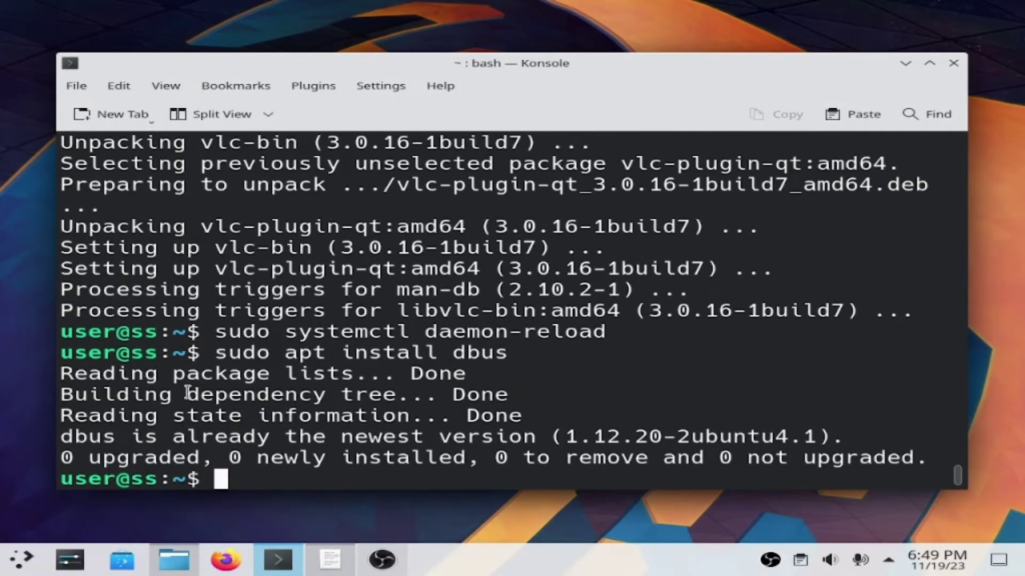
Step: Copy 'sudo systemctl start dbus' from the script, run it, and return to the script
mouse_move(281, 562)
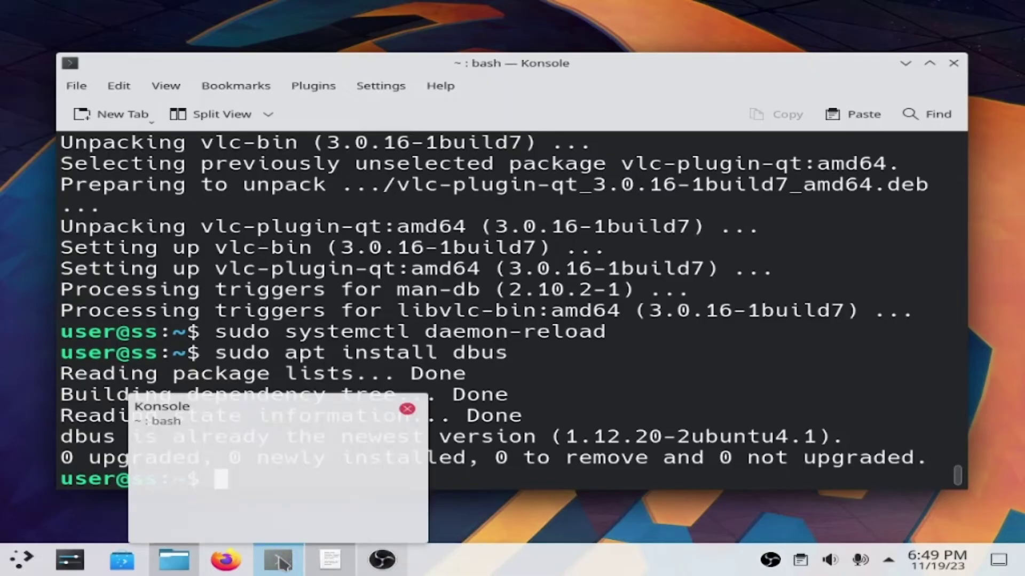
click(331, 559)
scroll(447, 293, down, 1)
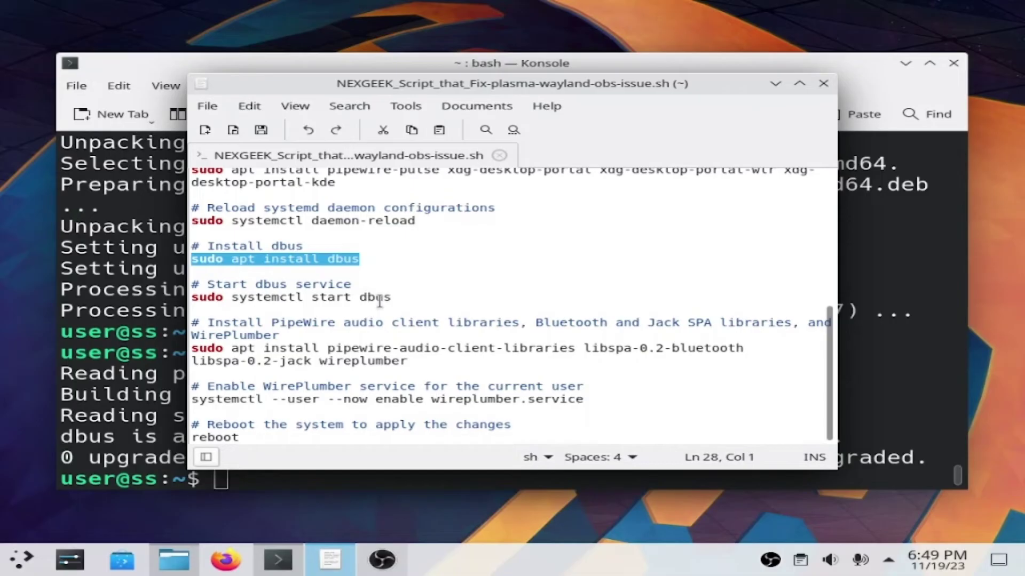
triple_click(369, 297)
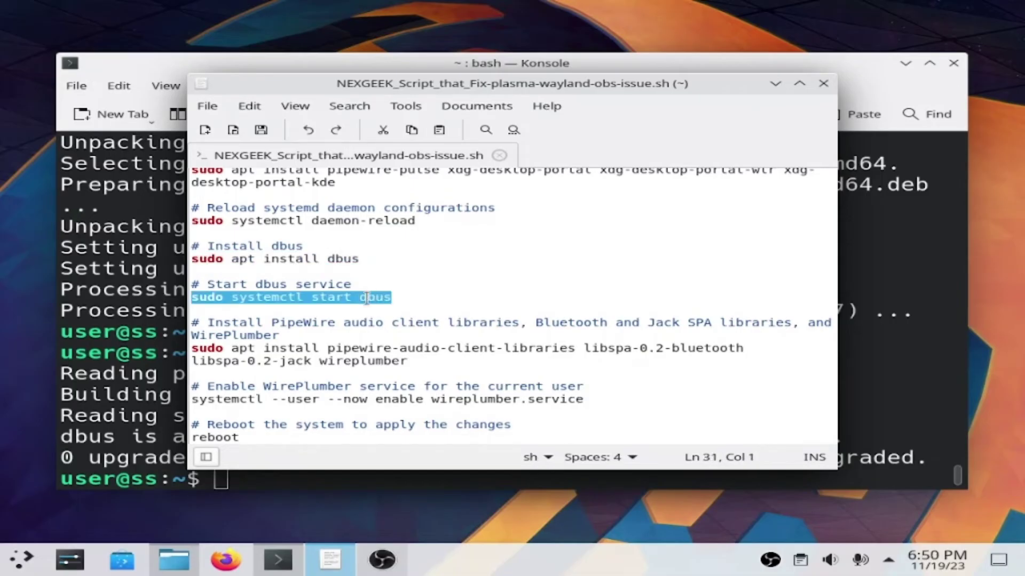
right_click(367, 298)
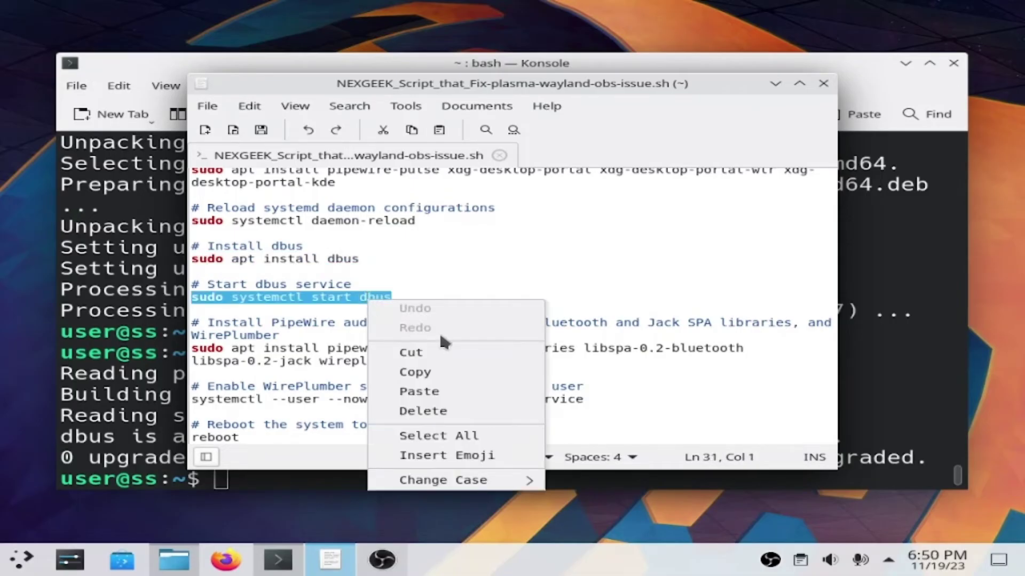
click(434, 369)
click(160, 372)
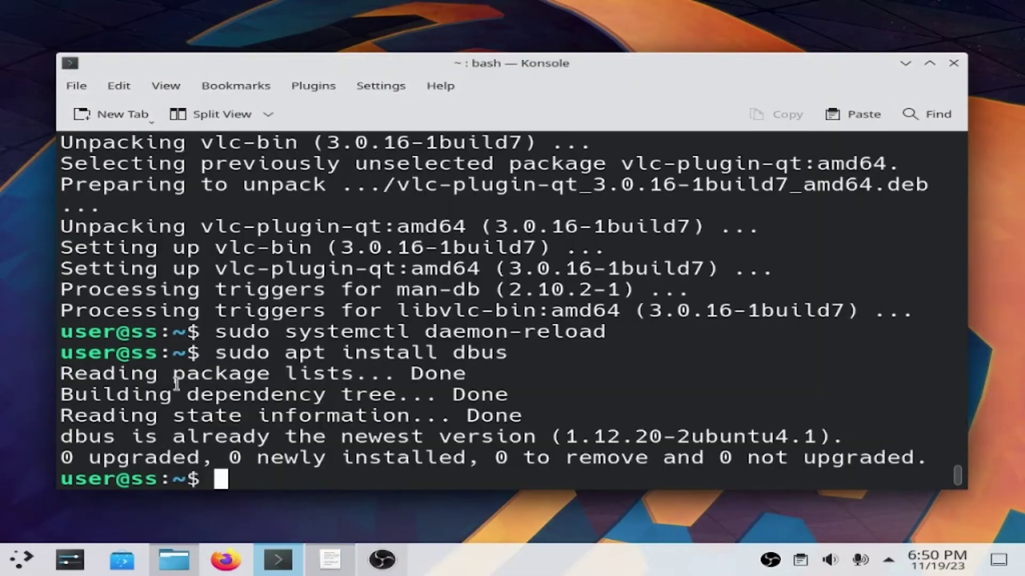
key(ctrl+shift+v)
key(Return)
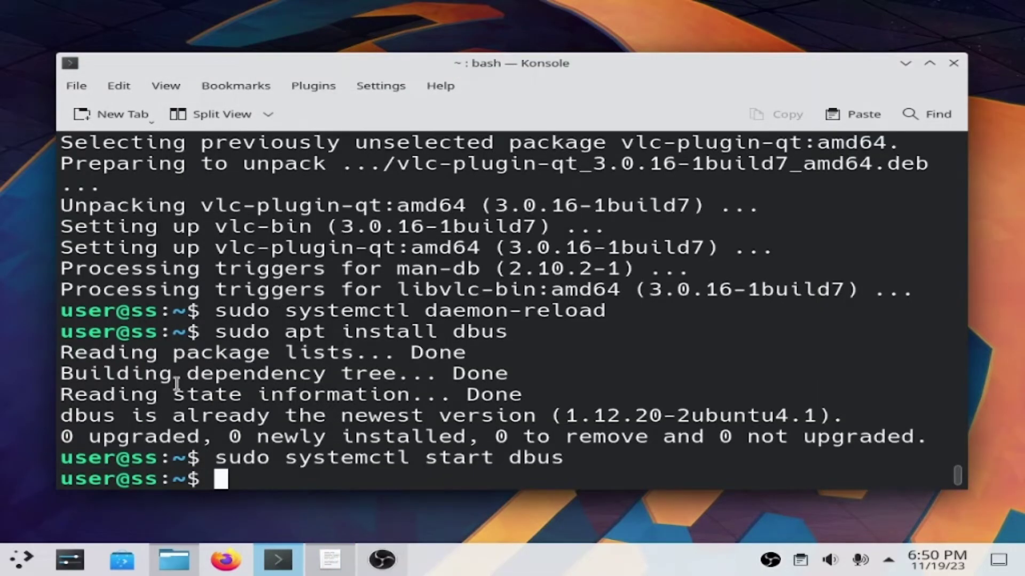
click(331, 557)
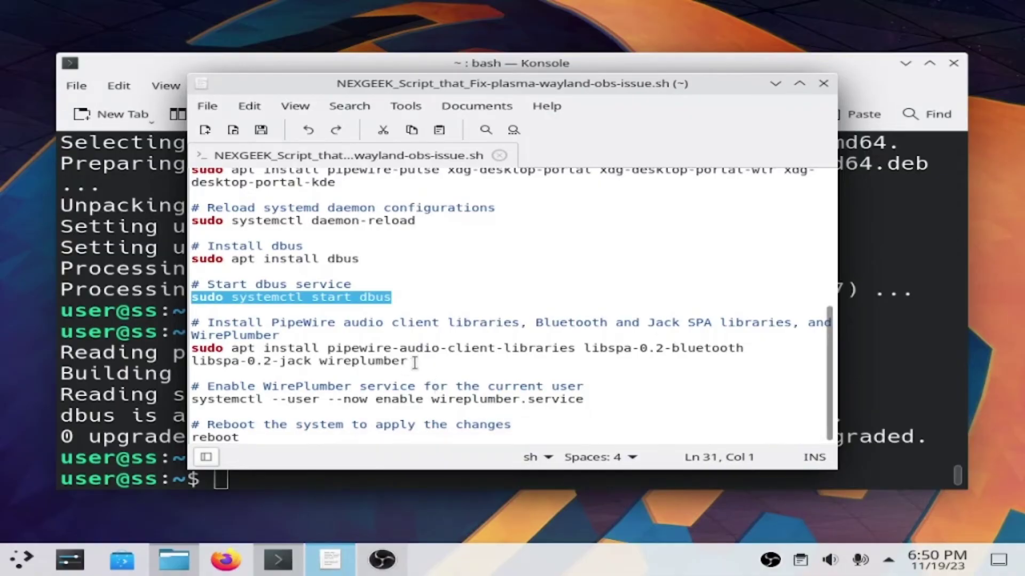
Step: Install pipewire-audio-client-libraries with the Bluetooth and Jack SPA libraries and WirePlumber, answering y
drag(414, 363, 179, 346)
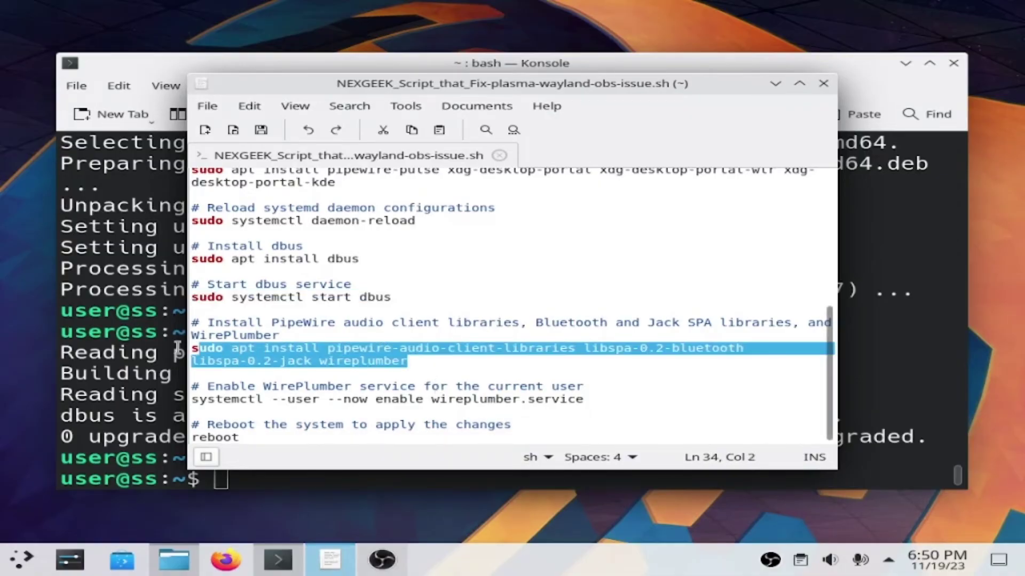
right_click(276, 356)
click(317, 238)
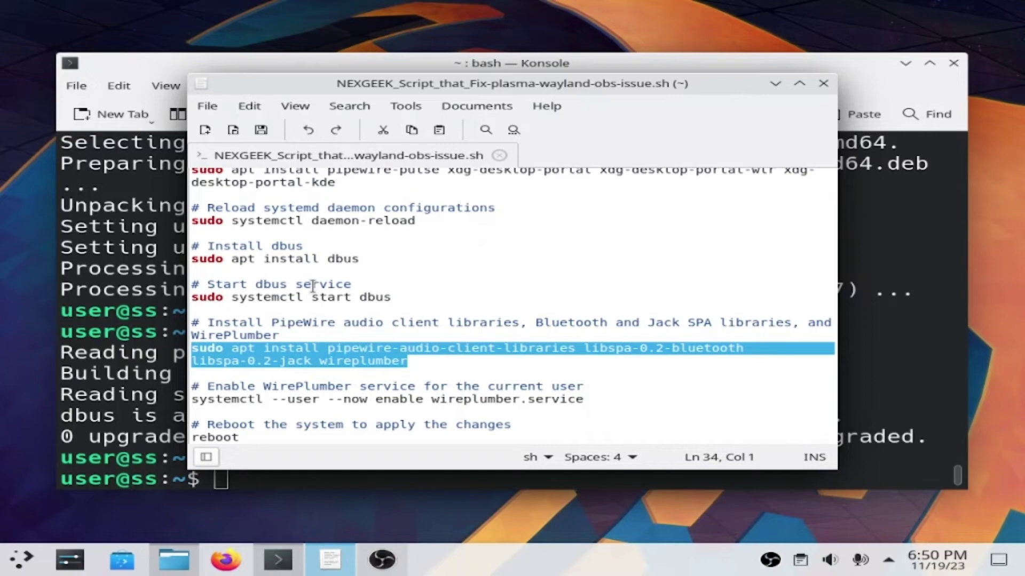
click(106, 404)
key(ctrl+shift+v)
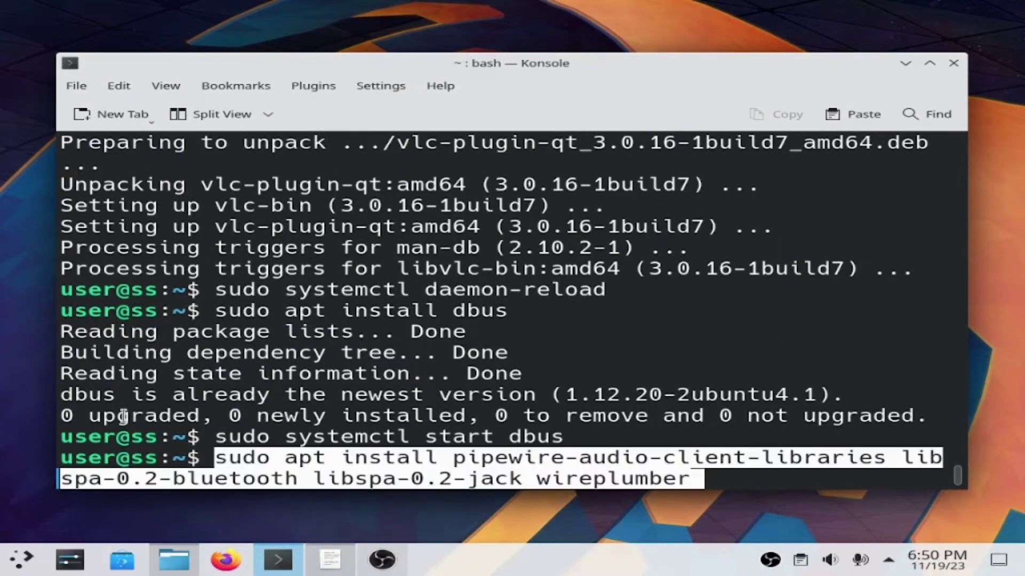
key(Return)
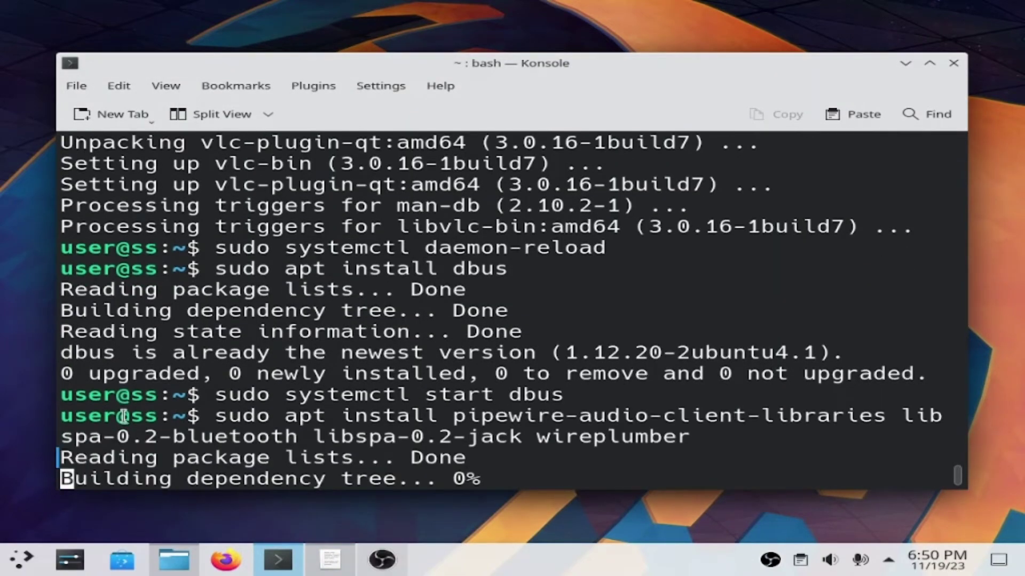
text(y)
key(Return)
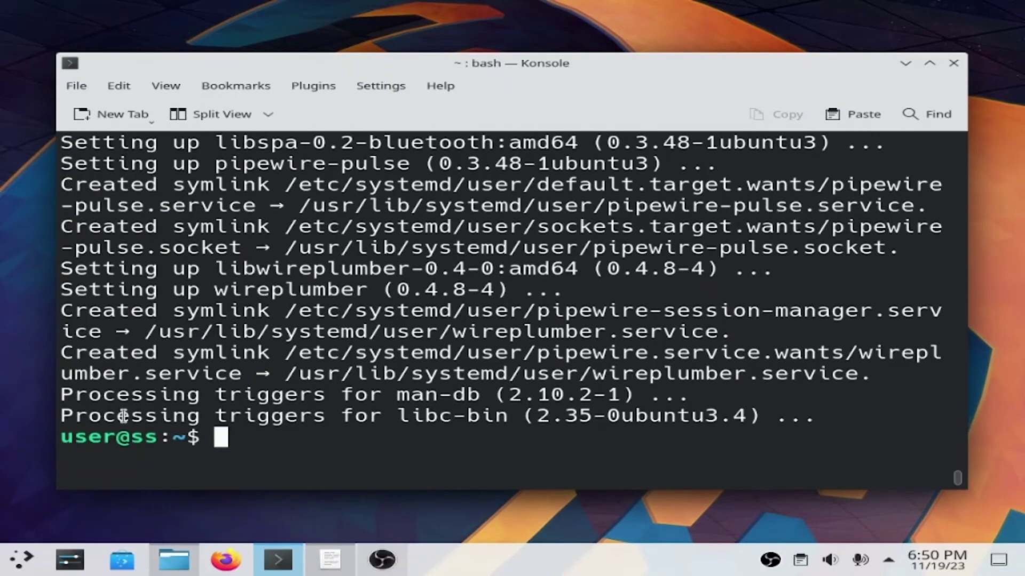
Step: Enable the WirePlumber user service with systemctl --user enable, copied from the fix script
click(342, 568)
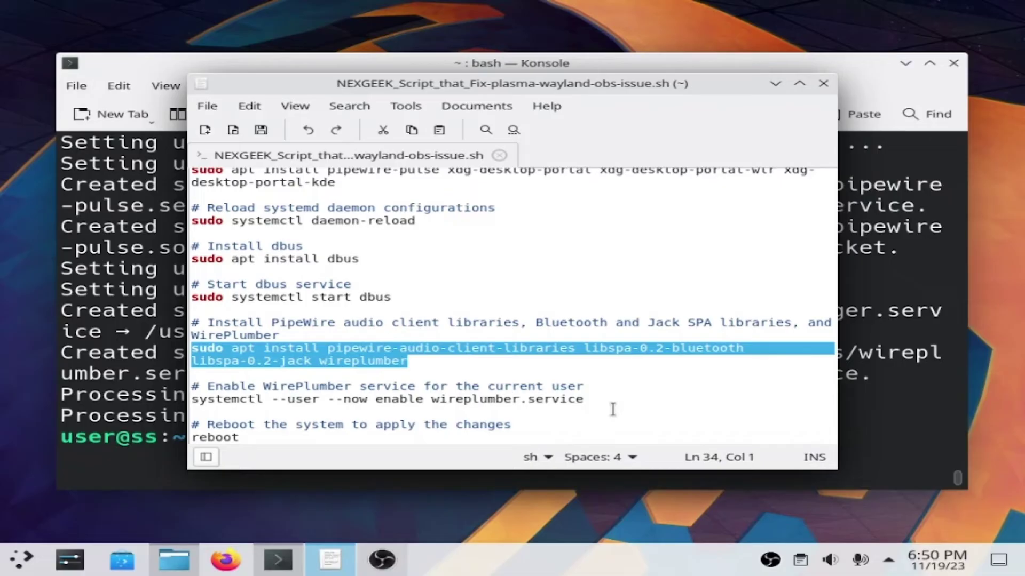
drag(584, 399, 552, 400)
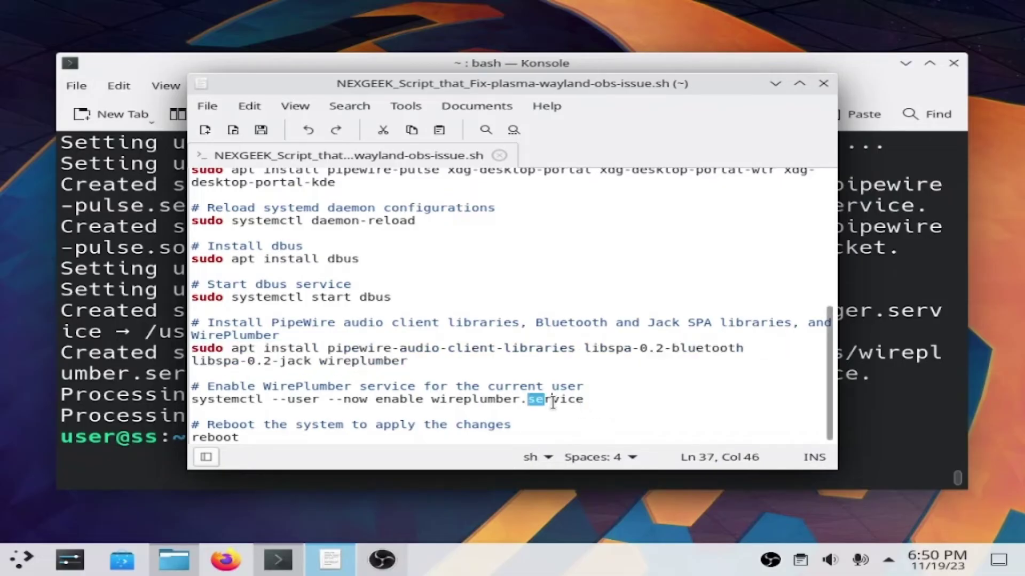
key(shift+Home)
right_click(555, 404)
click(601, 284)
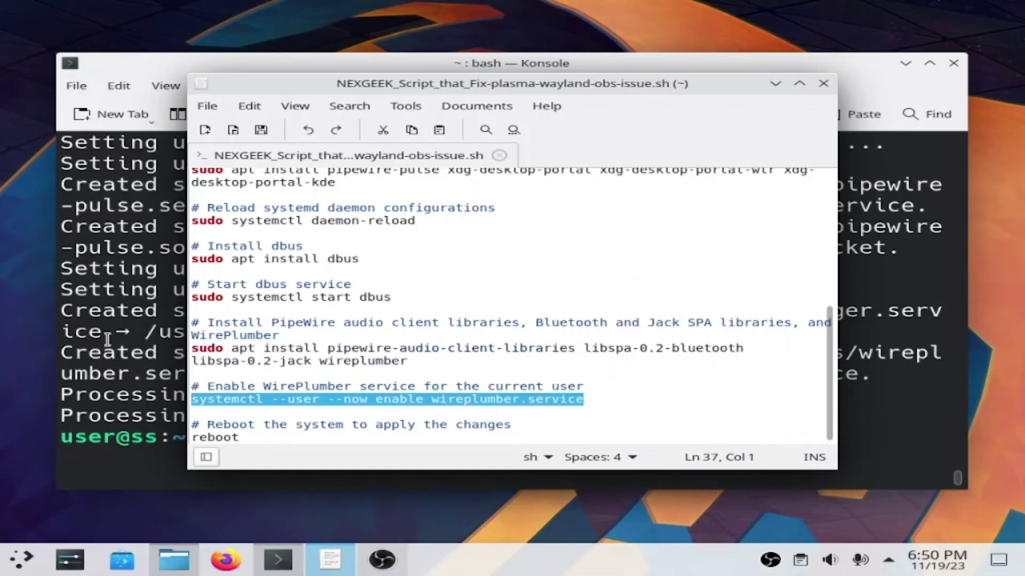
click(106, 339)
key(ctrl+shift+v)
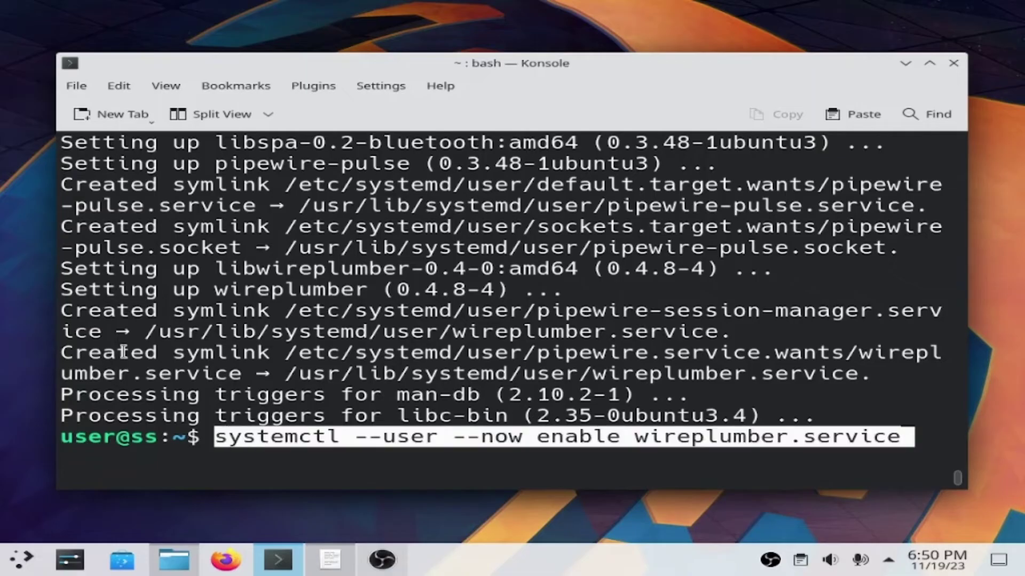
key(Return)
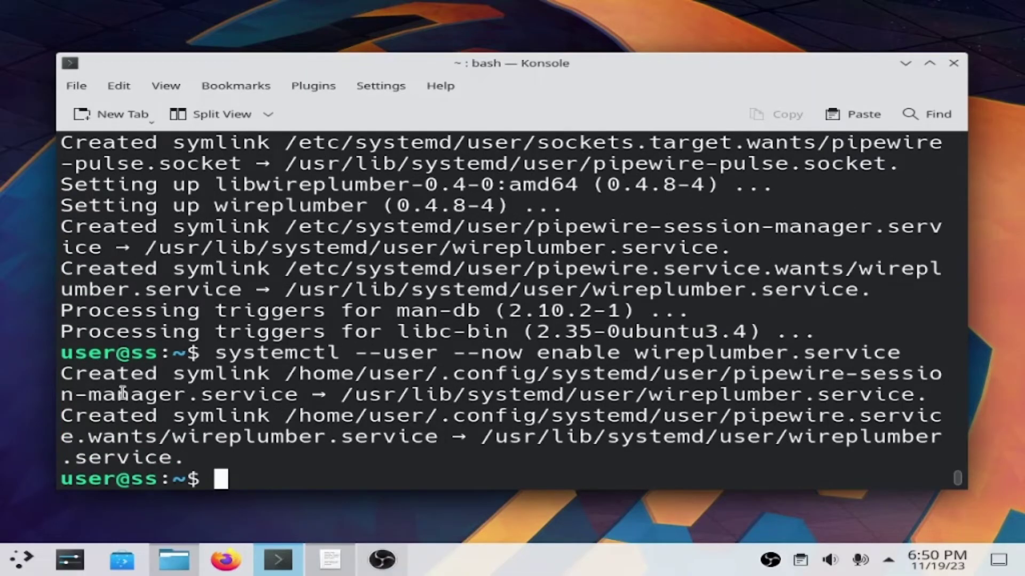
click(319, 560)
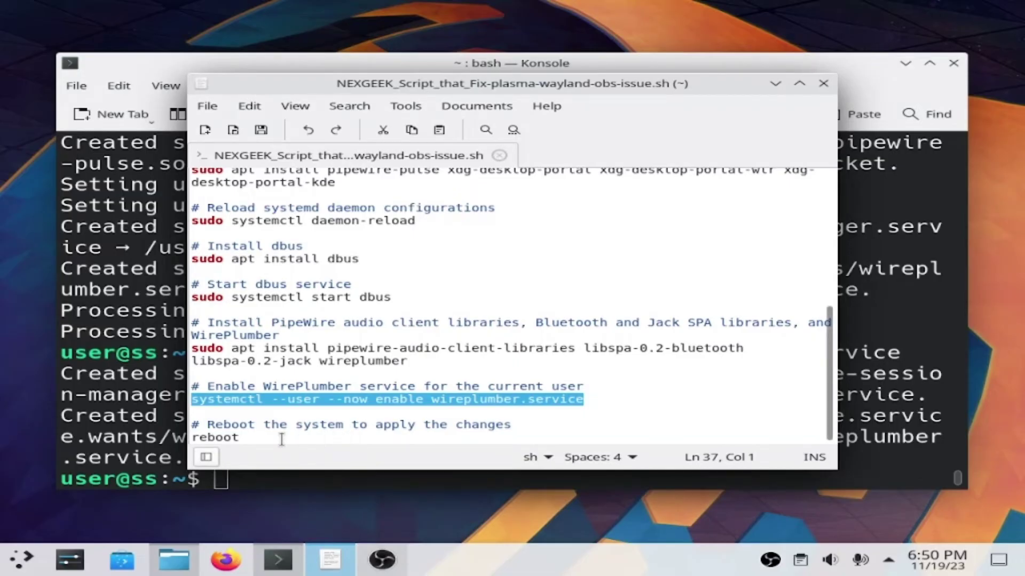
Step: Restart the VM with the reboot command and sign back in with the account password
click(103, 444)
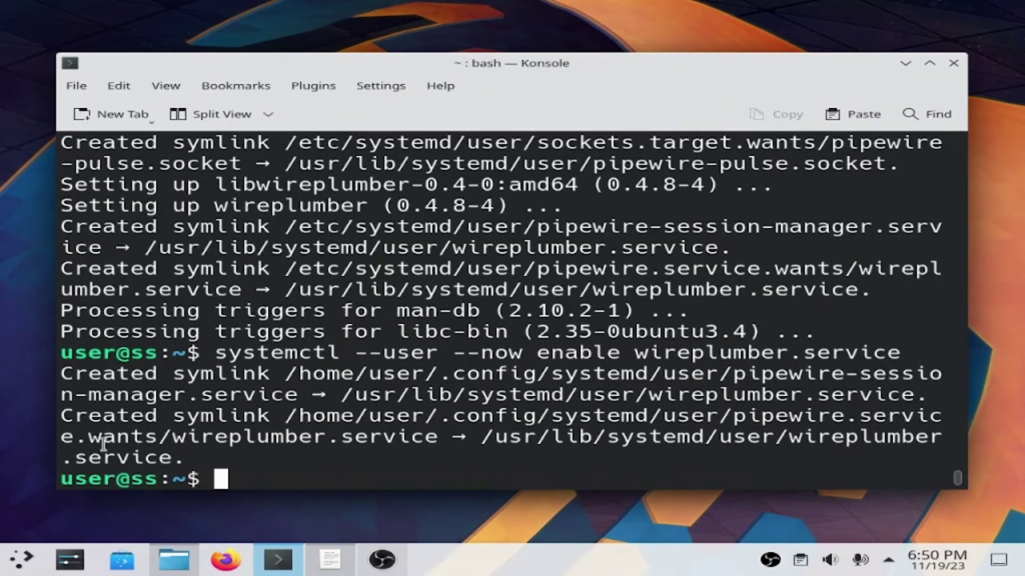
text(reboot)
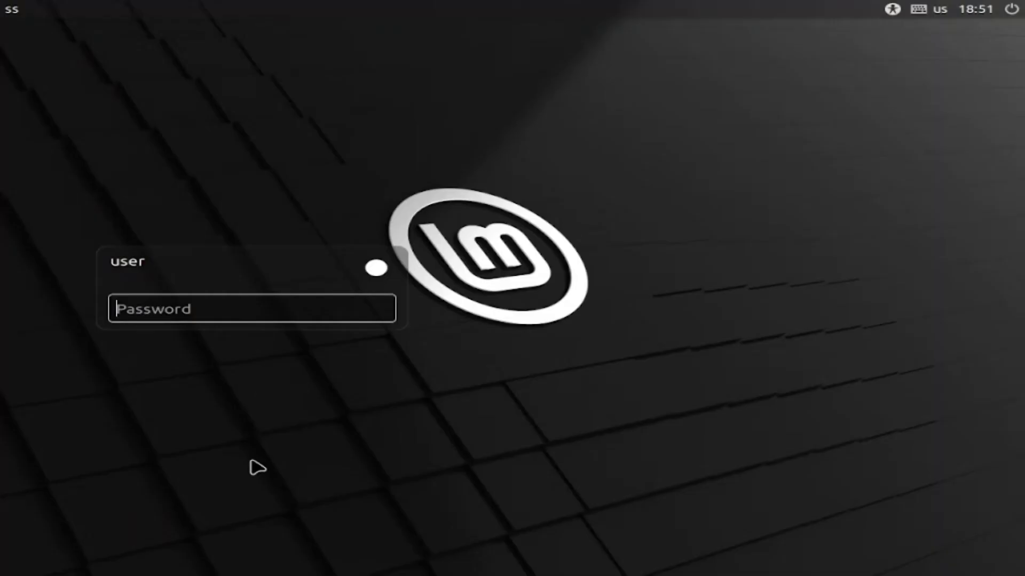
text(p)
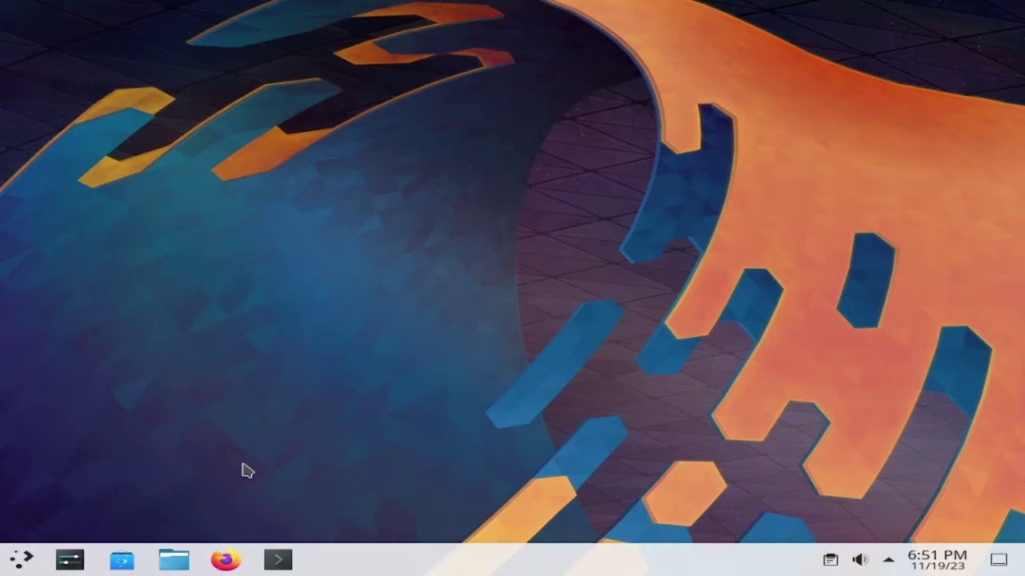
Step: Launch OBS Studio by searching 'obs' in the application launcher
click(22, 559)
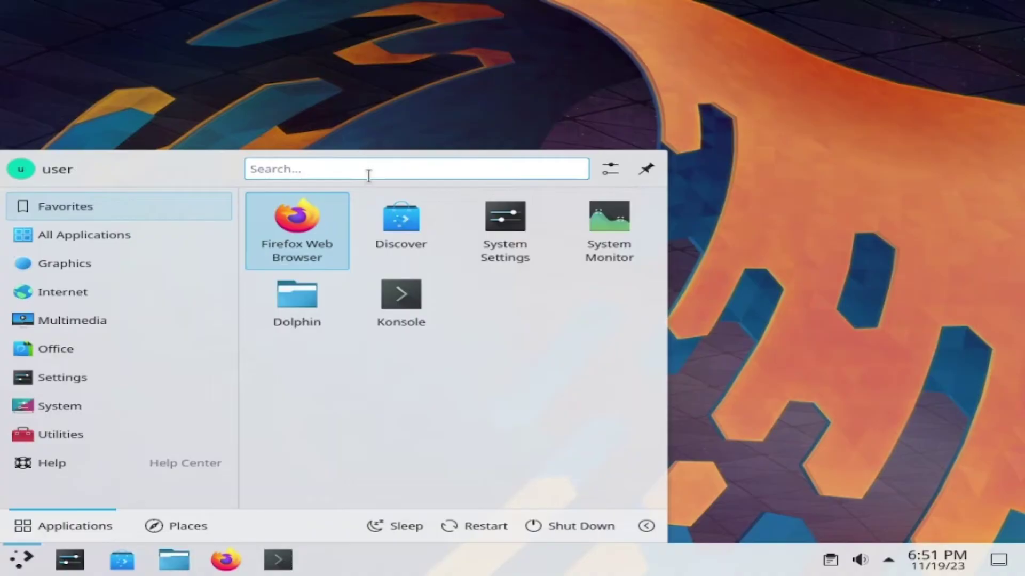
text(obs)
key(Return)
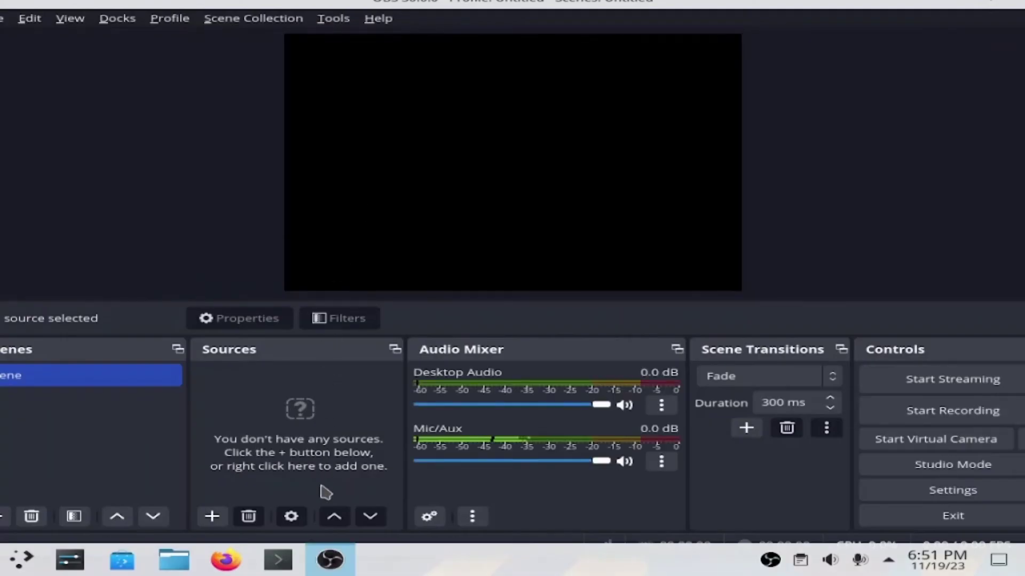
Step: Close the terminal and list OBS source types to check for a PipeWire screen capture
mouse_move(328, 561)
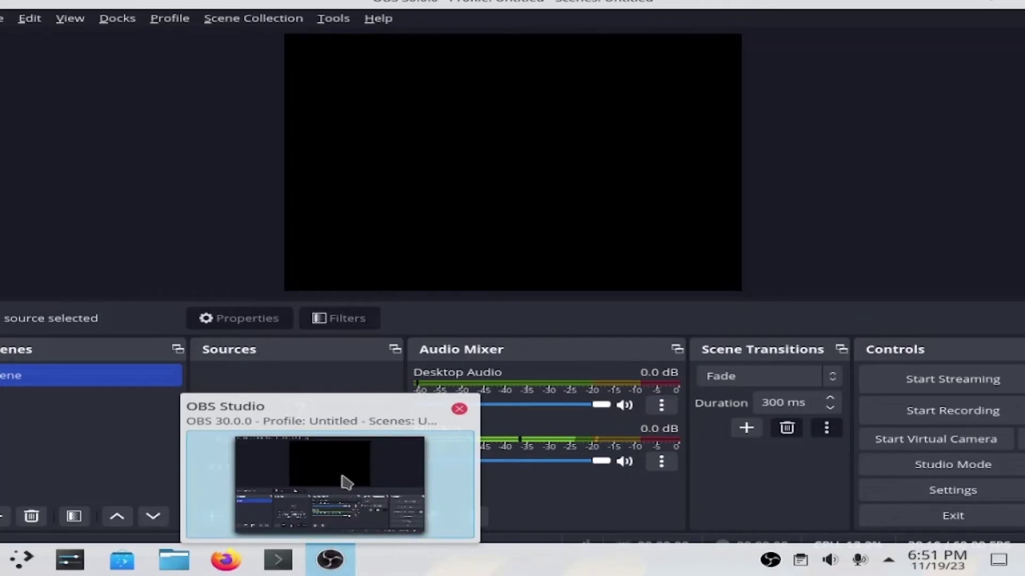
click(281, 567)
mouse_move(275, 562)
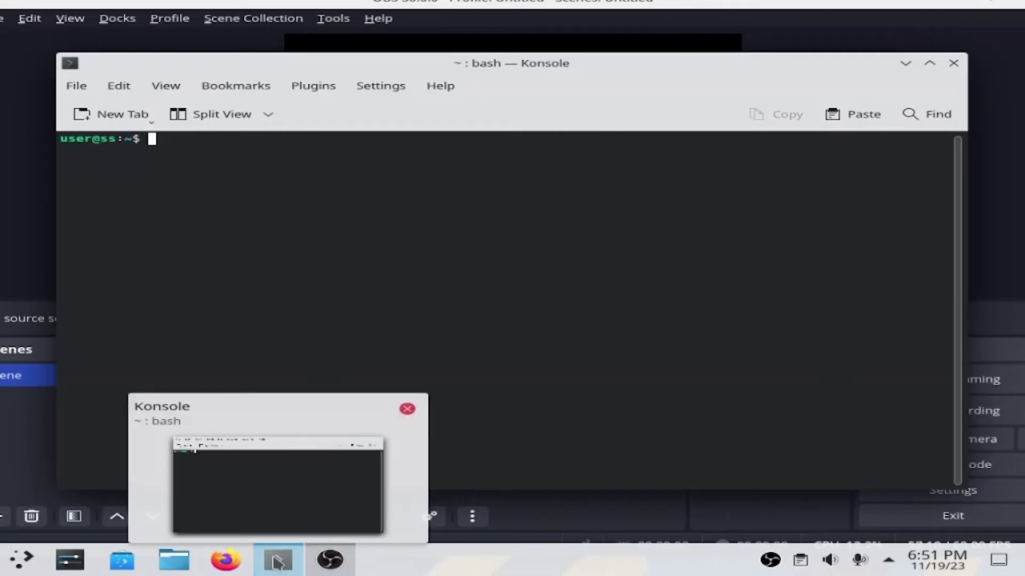
click(408, 412)
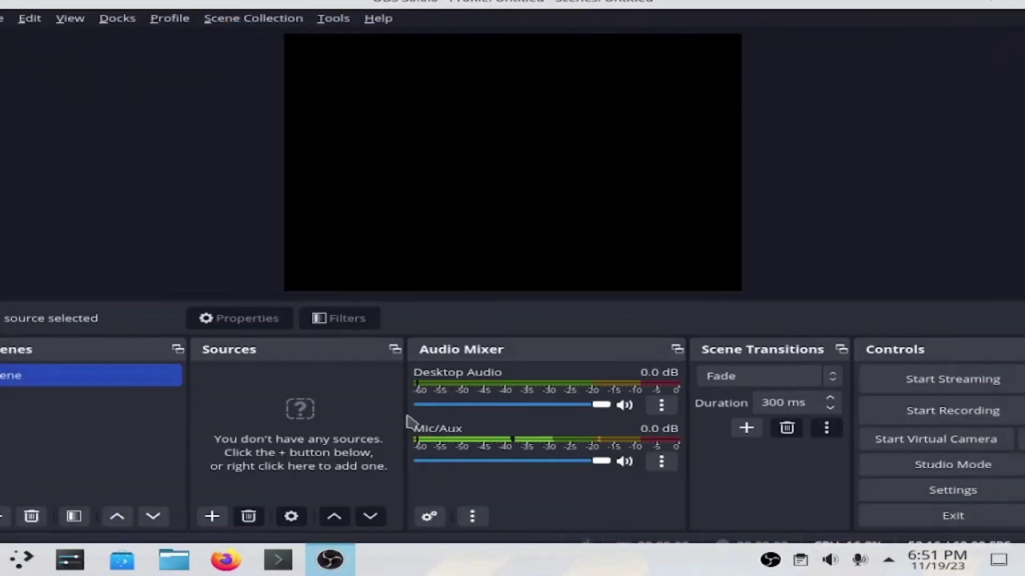
click(213, 516)
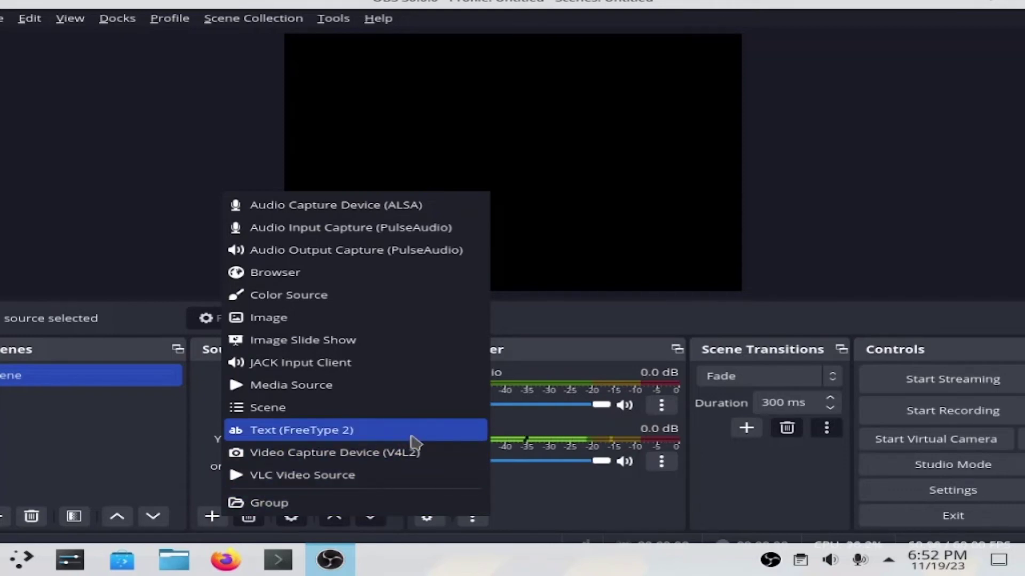
mouse_move(325, 563)
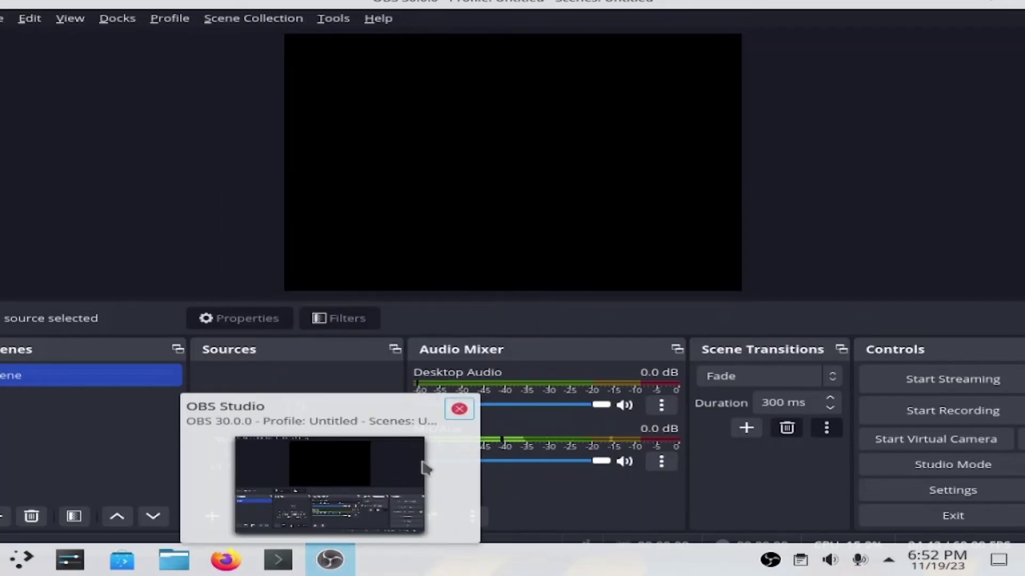
Step: Close OBS Studio and open the fix script from Dolphin in the text editor
click(459, 419)
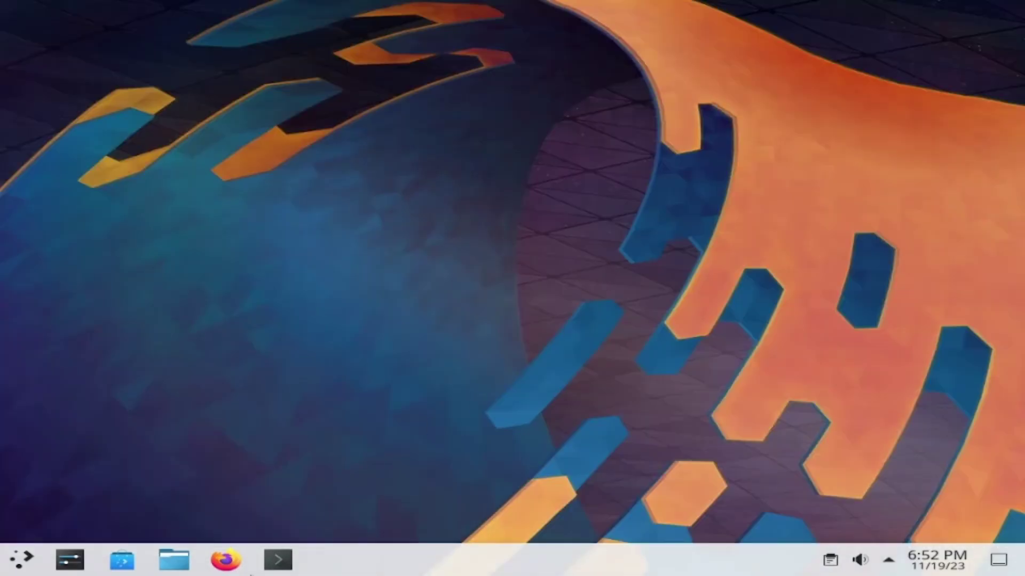
click(170, 563)
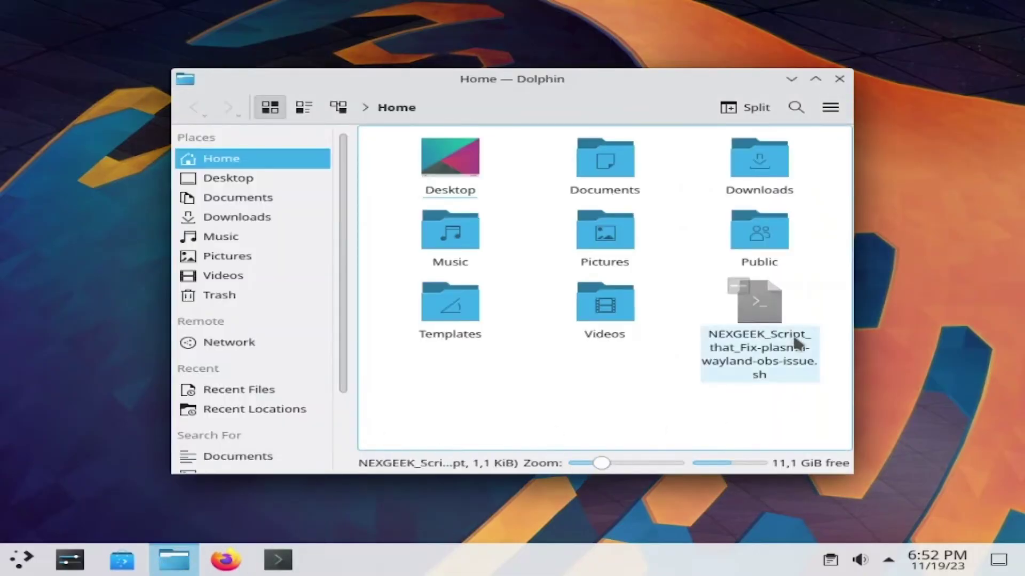
right_click(753, 335)
mouse_move(851, 295)
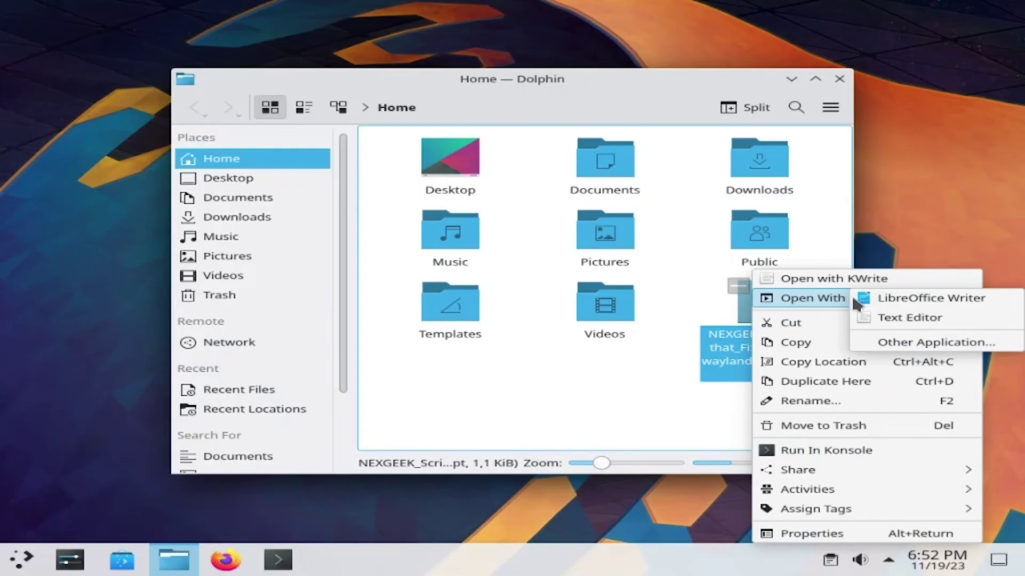
click(900, 318)
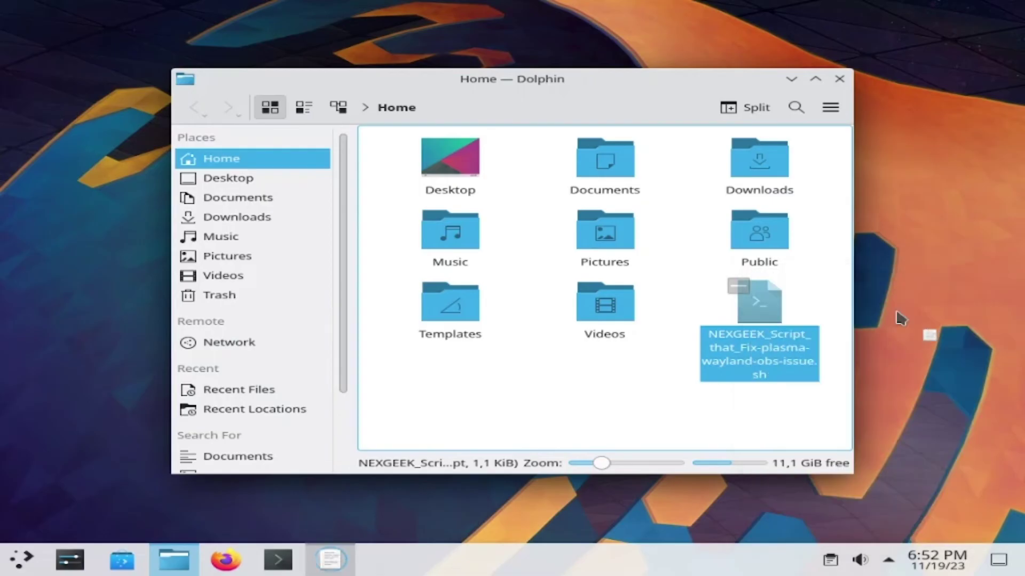
Step: Copy the pipewire-pulse and xdg-desktop-portal install command from the script
scroll(689, 320, down, 5)
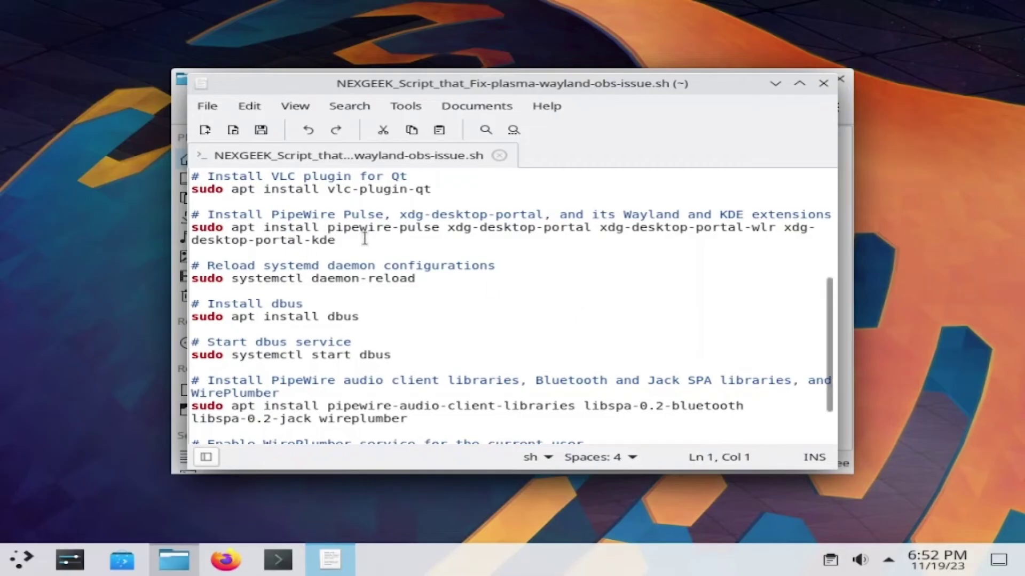
drag(336, 240, 176, 229)
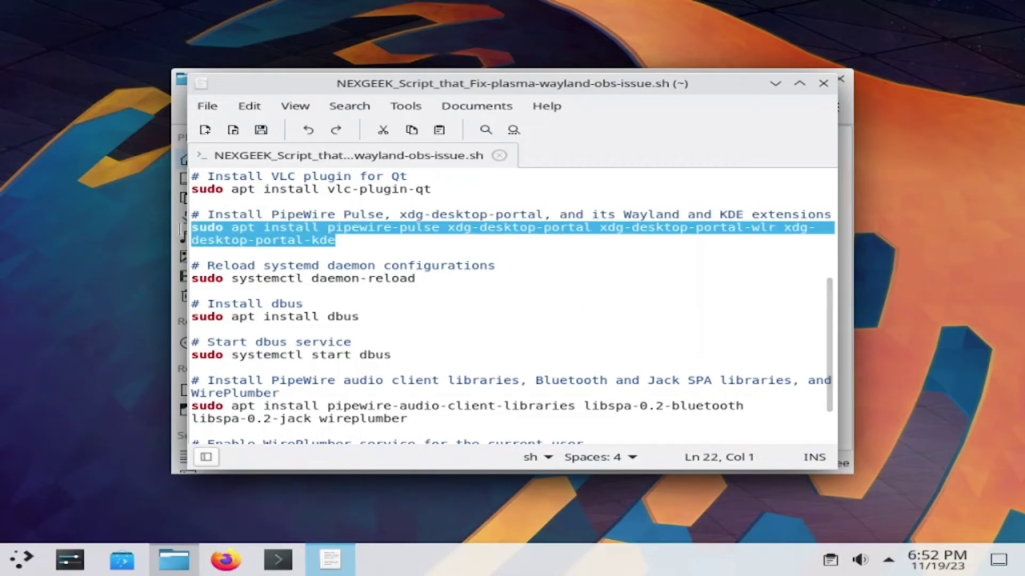
right_click(322, 243)
click(389, 320)
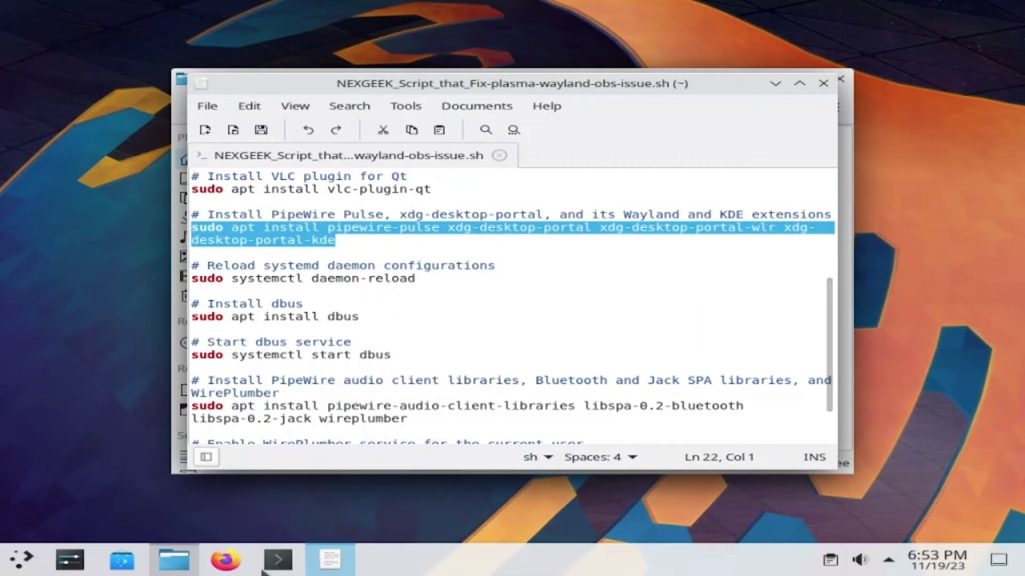
click(276, 558)
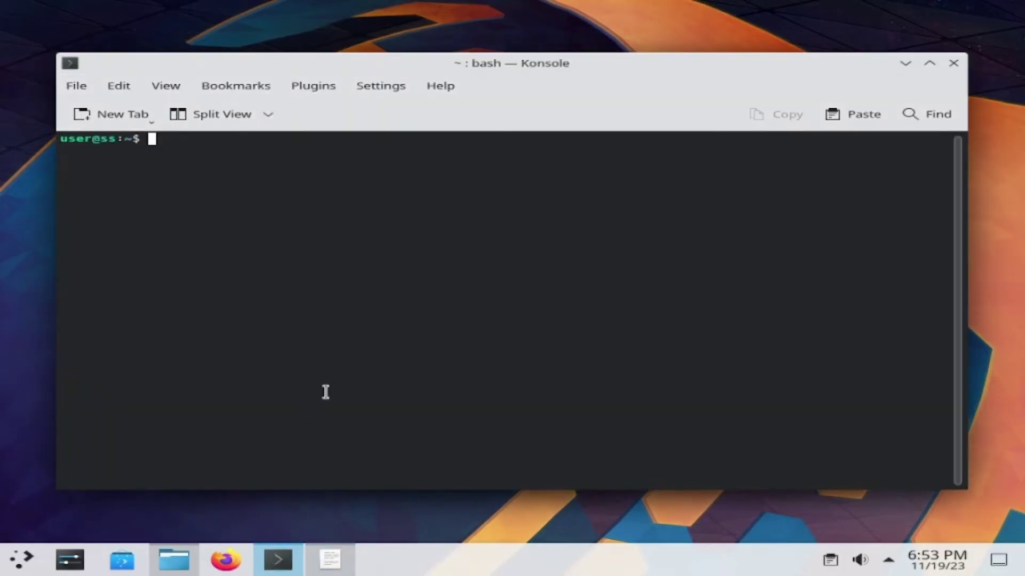
Step: Run the pasted command with the sudo password and y to install xdg-desktop-portal-kde and xdg-desktop-portal-wlr
key(ctrl+shift+v)
key(Return)
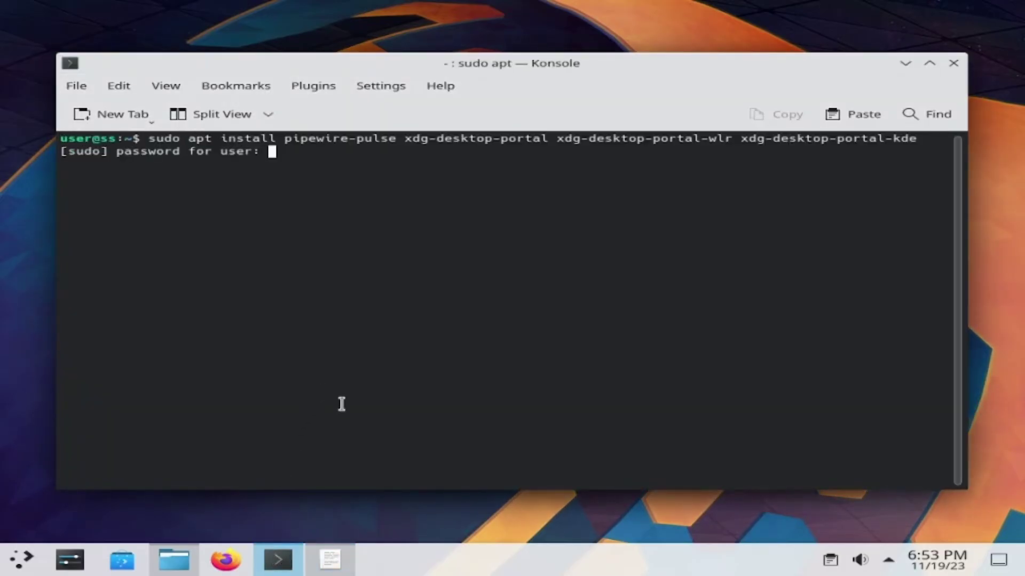
text(*******)
key(Return)
text(y)
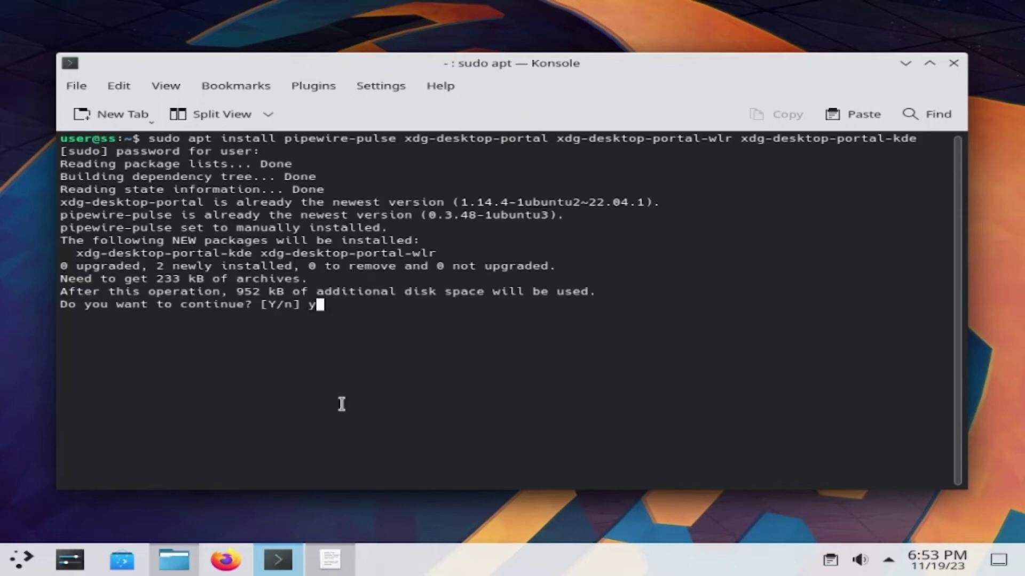
key(Return)
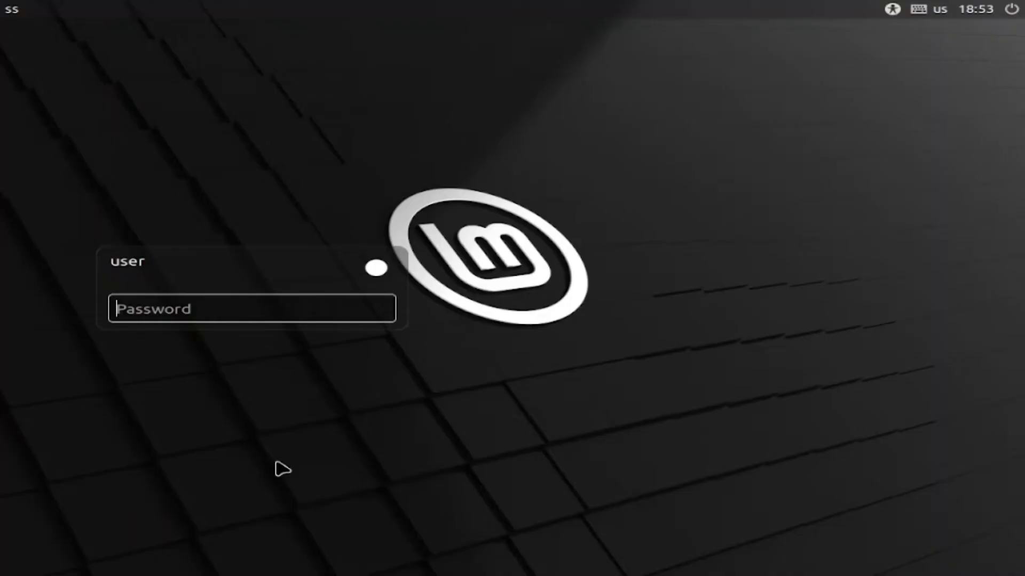
Step: Enter the account password at login, then start OBS Studio via a launcher search for 'obs'
text(u)
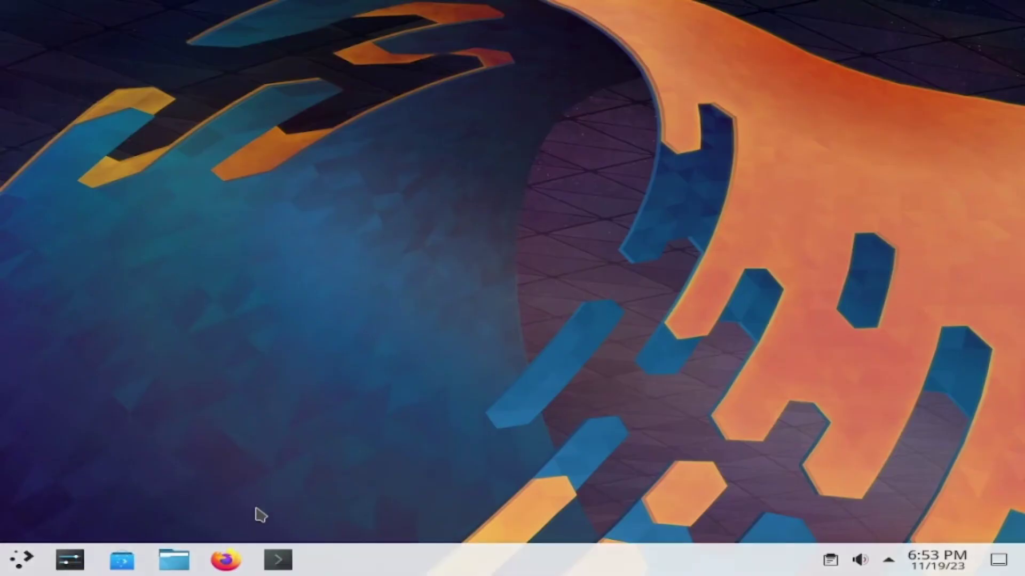
click(20, 560)
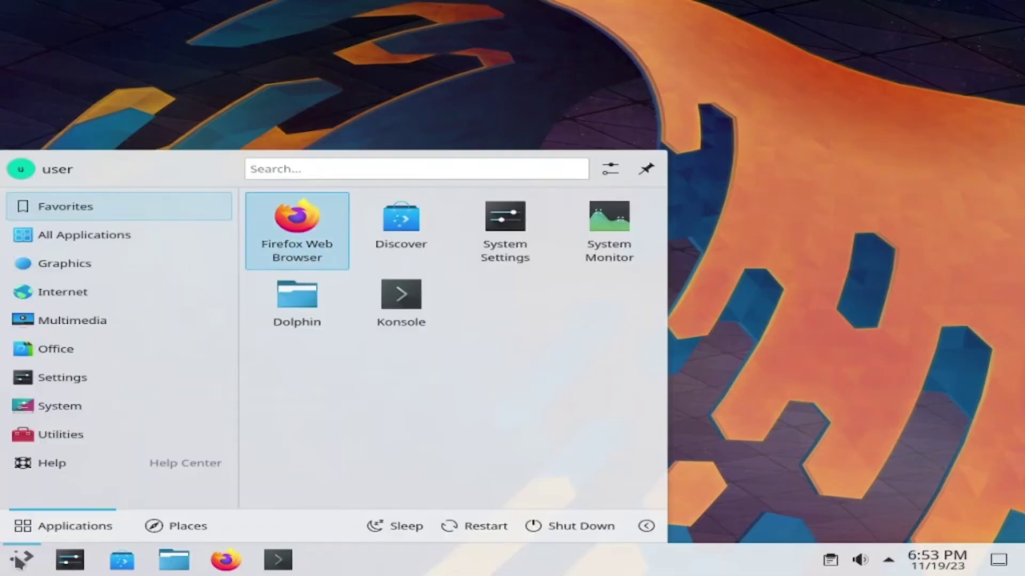
text(obs)
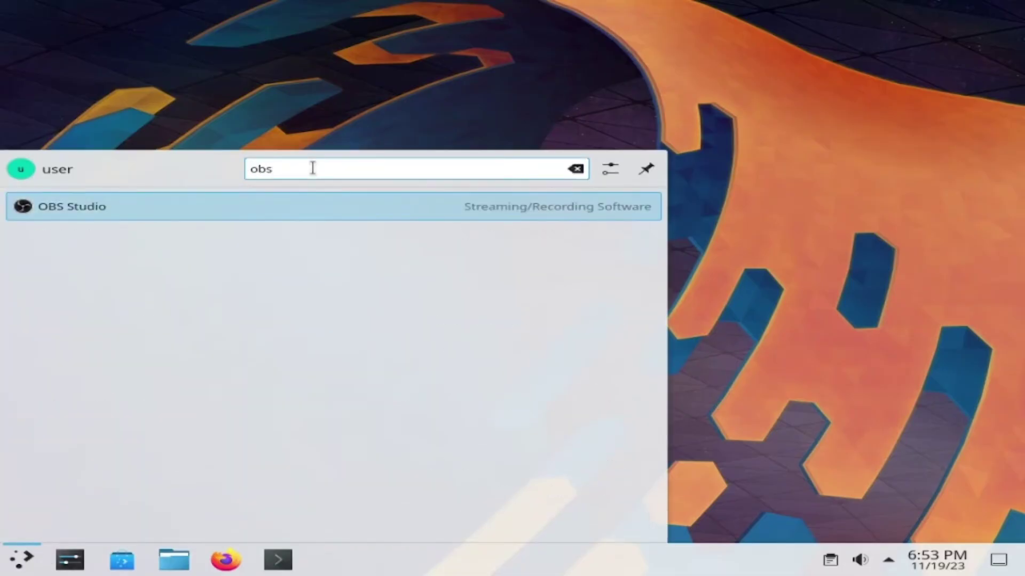
key(Return)
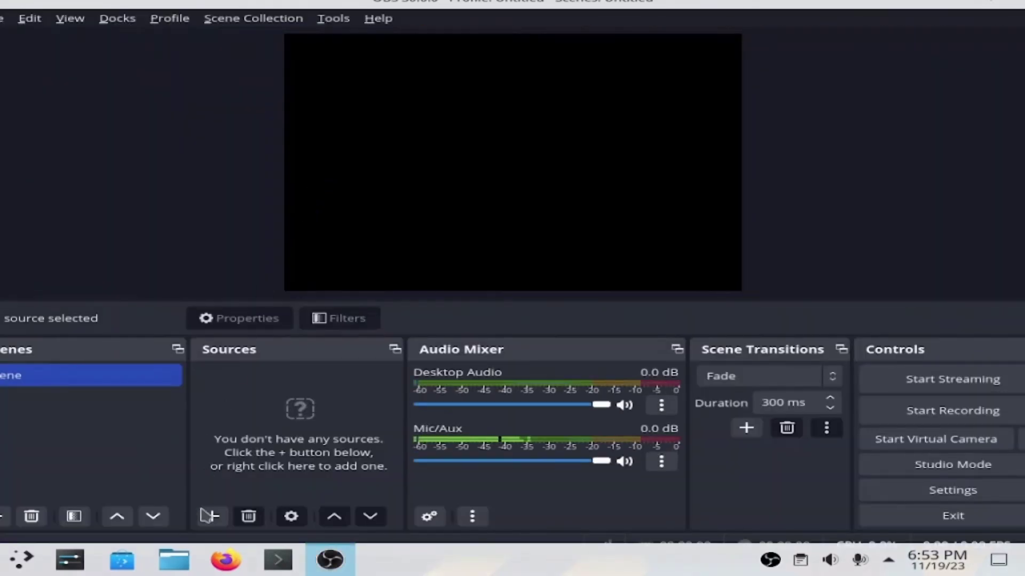
Step: Add a Screen Capture (PipeWire) source sharing the QEMU virtual monitor
click(208, 516)
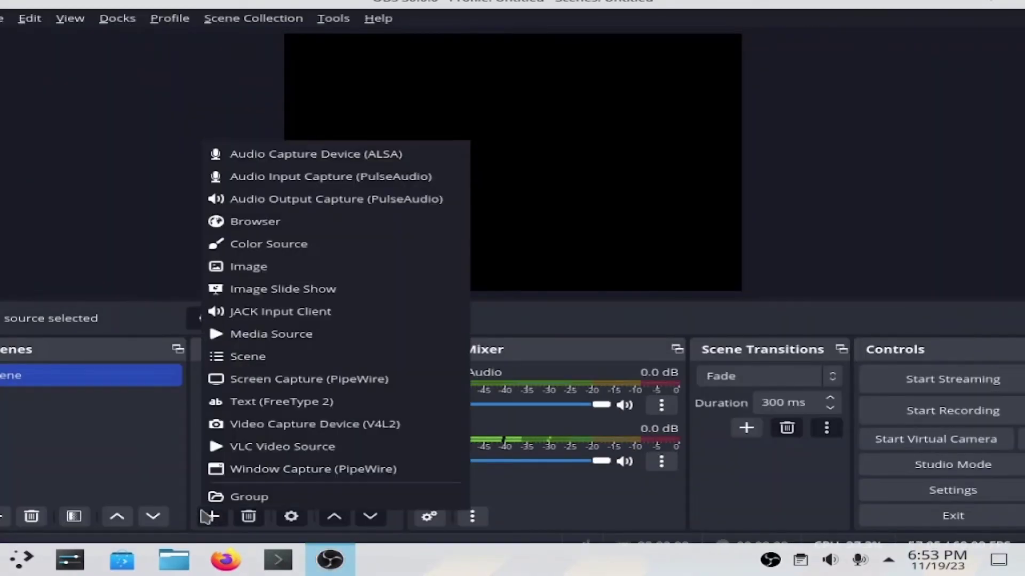
click(267, 378)
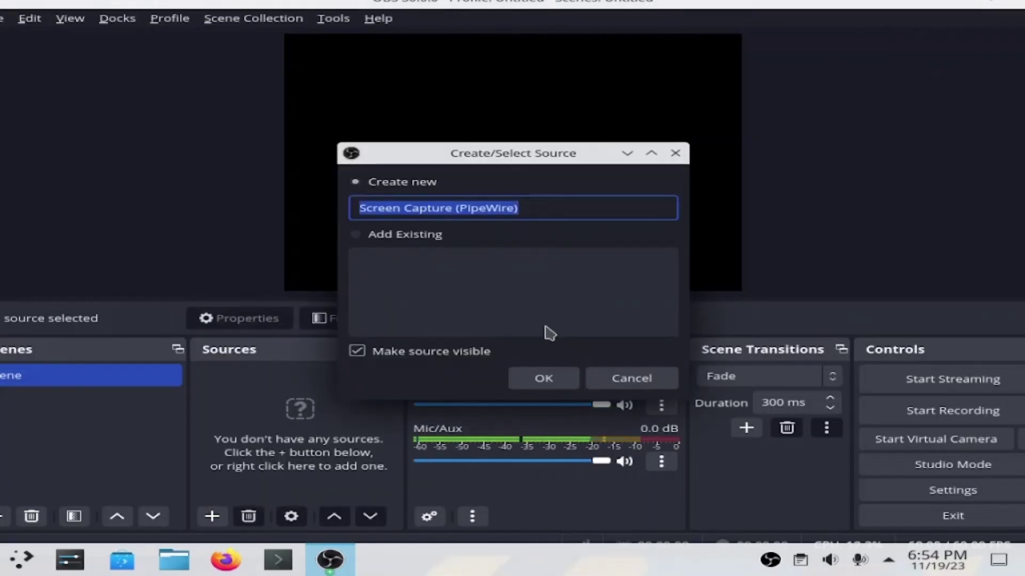
click(555, 387)
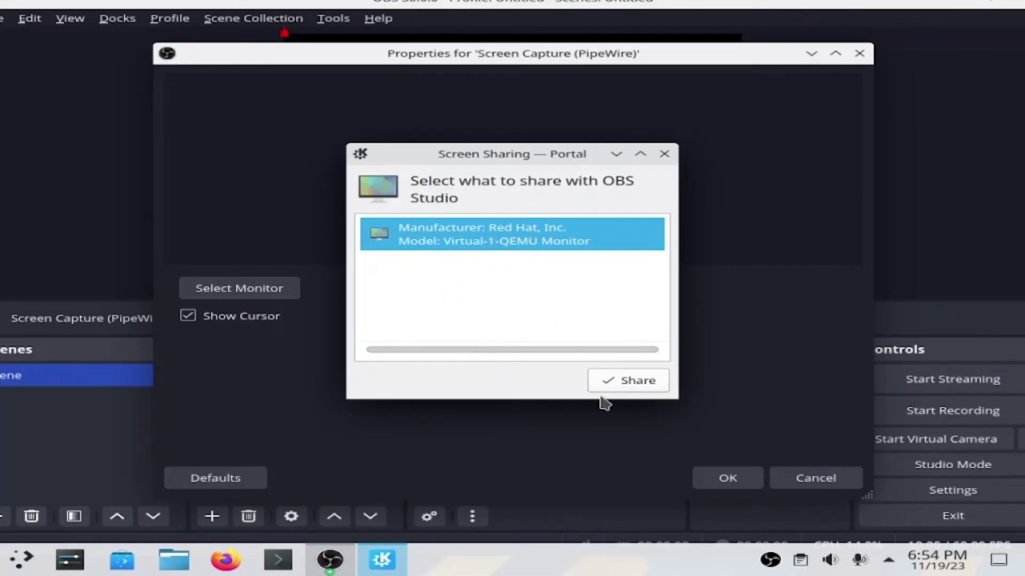
click(609, 381)
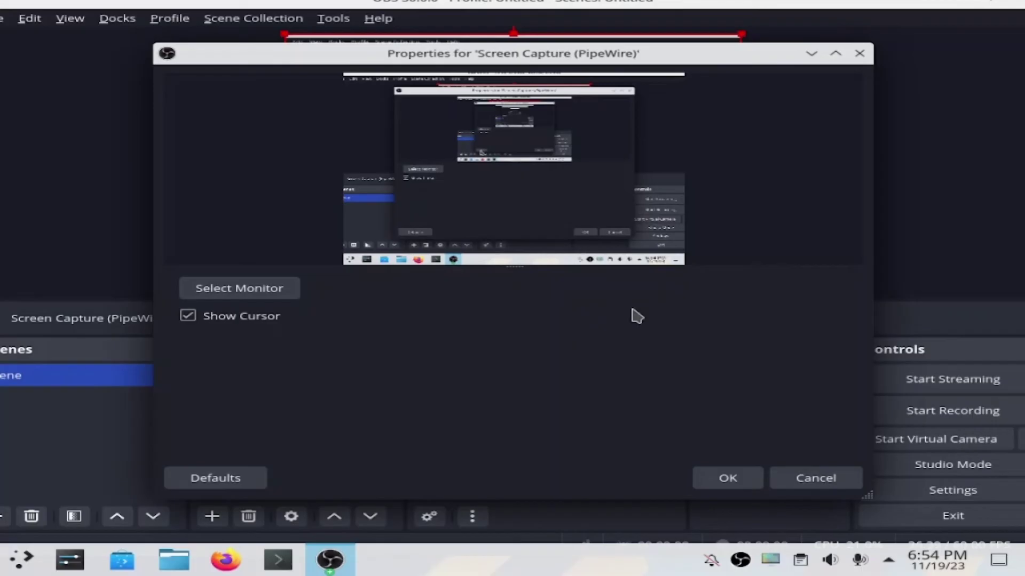
click(727, 478)
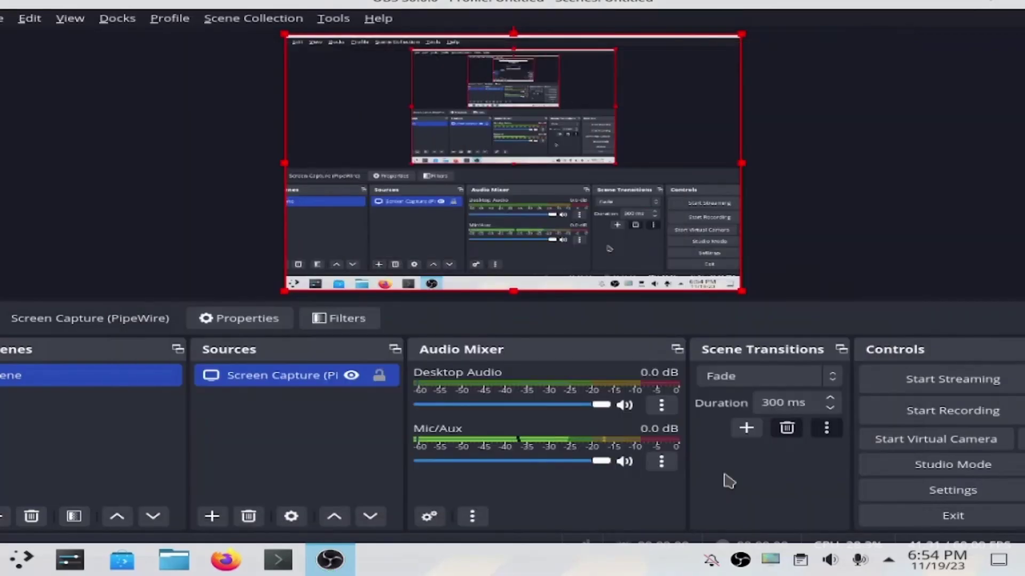
Step: Record a short test clip, then restore and close the OBS window
click(909, 413)
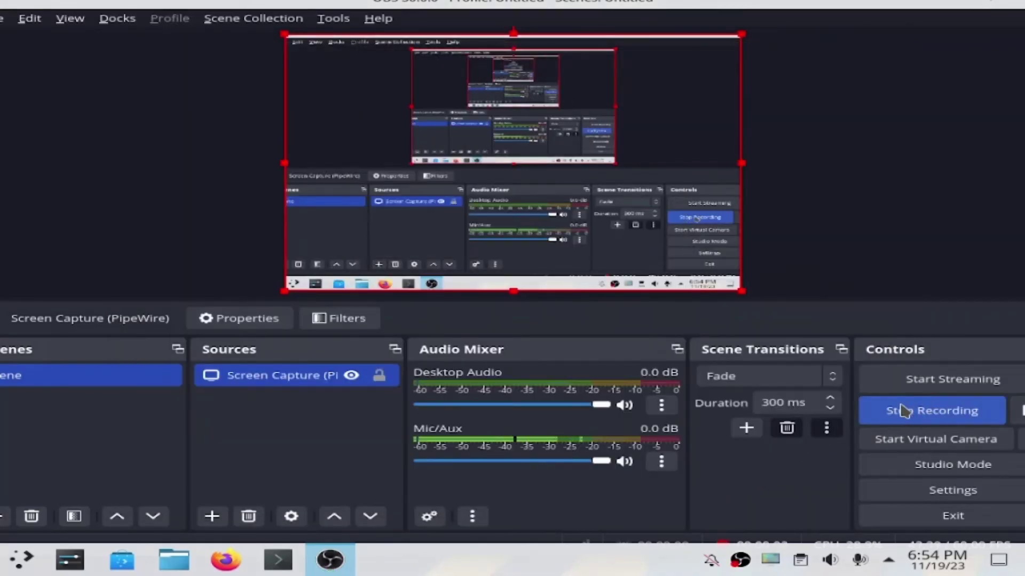
click(905, 411)
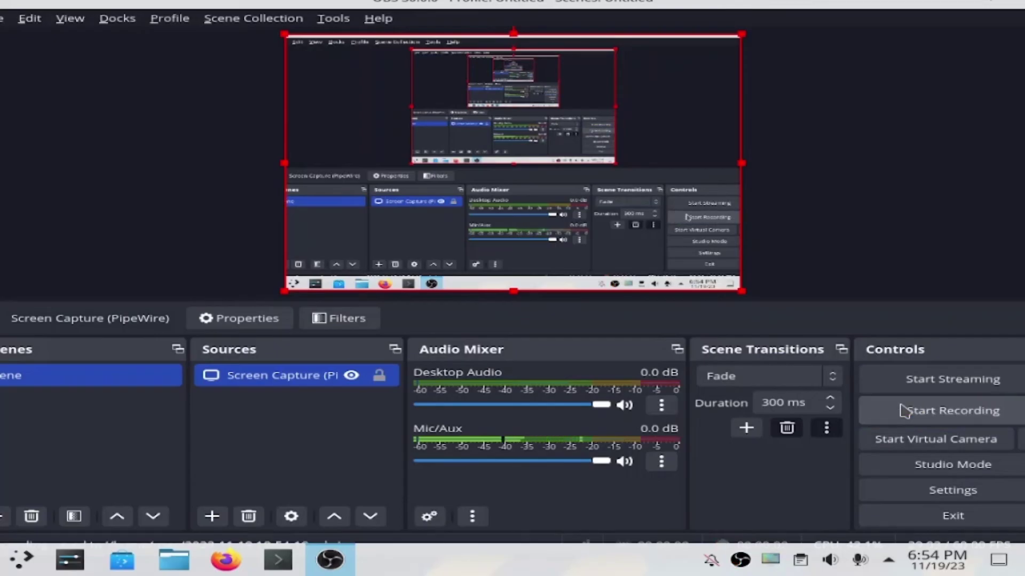
drag(809, 8, 843, 101)
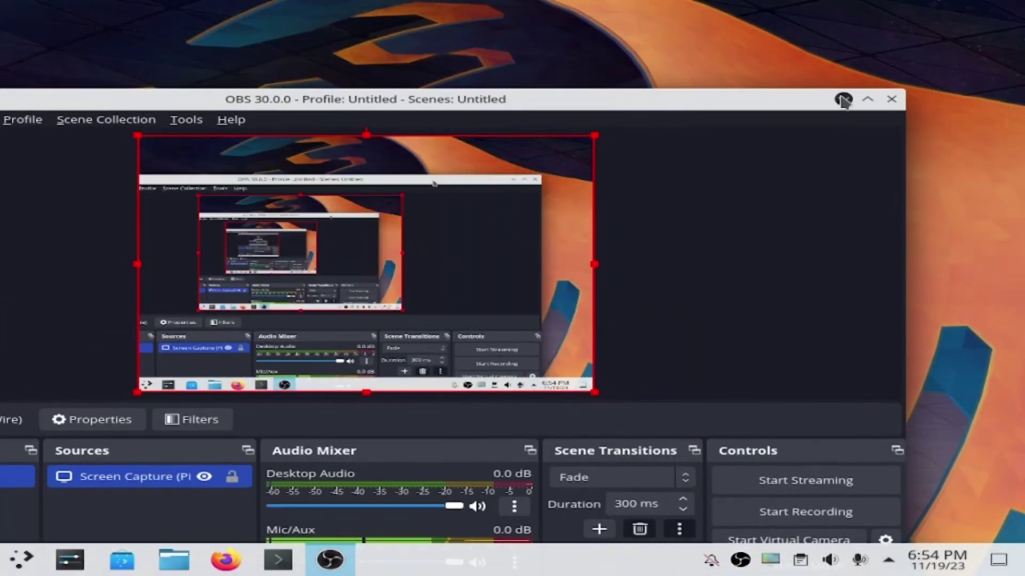
click(891, 100)
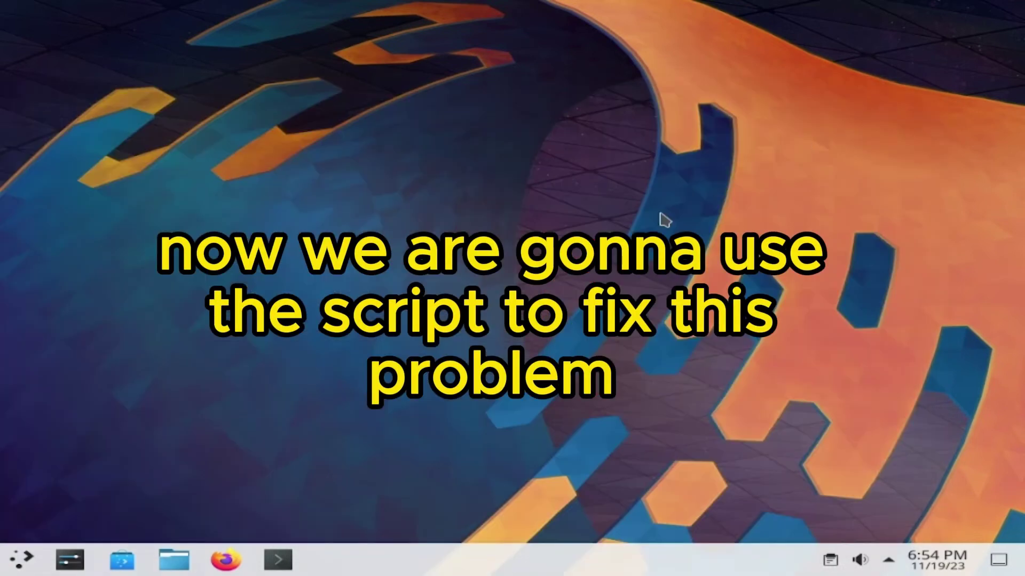
Step: Close the terminal and open the fix script from Dolphin's Home folder in the text editor
click(278, 560)
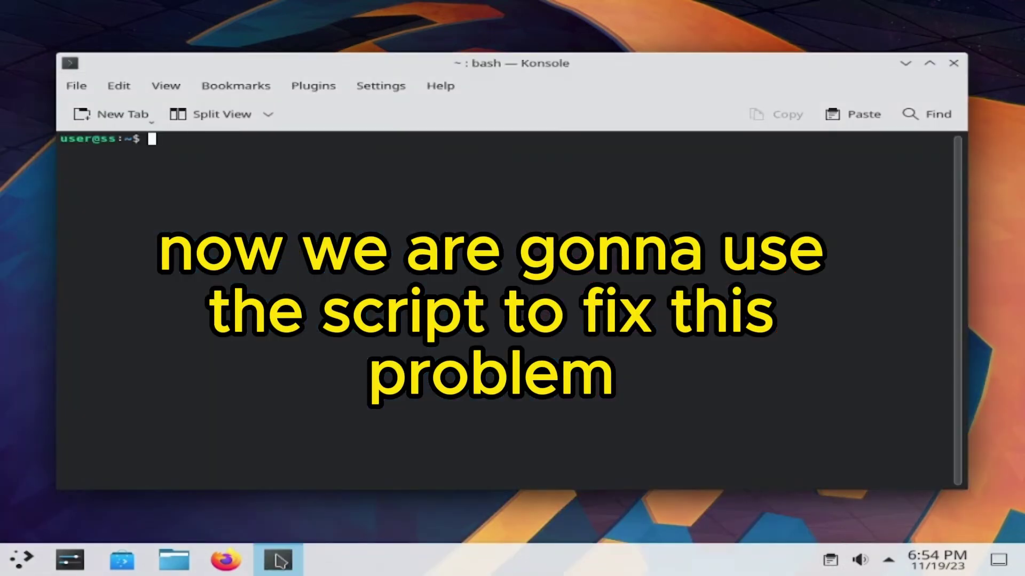
click(953, 63)
click(176, 561)
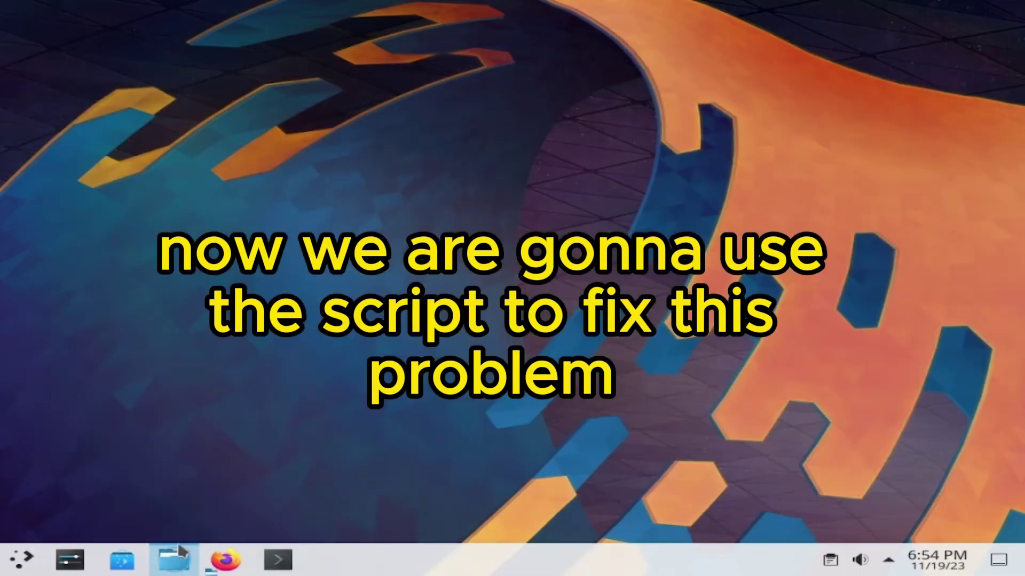
right_click(452, 413)
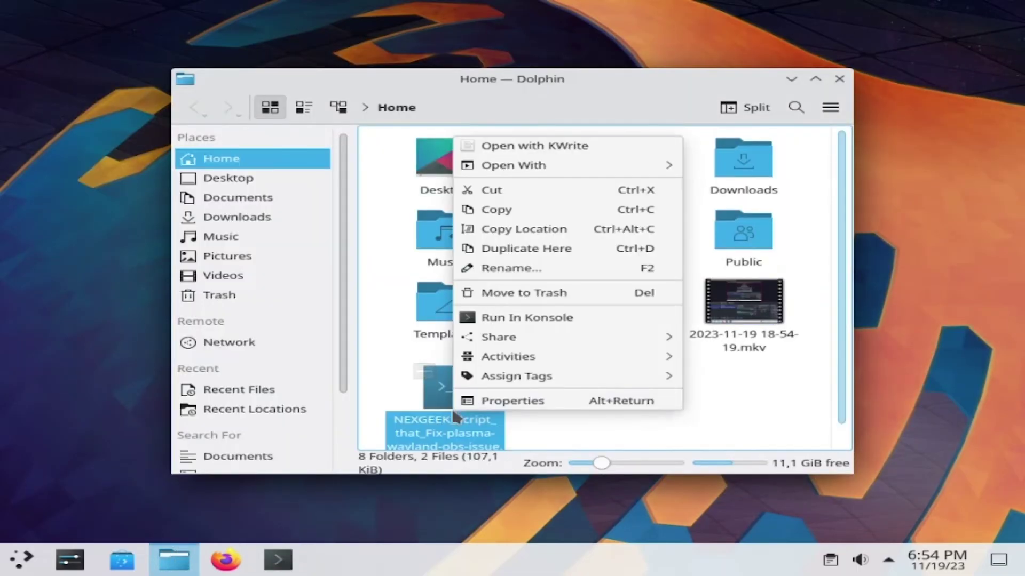
mouse_move(638, 334)
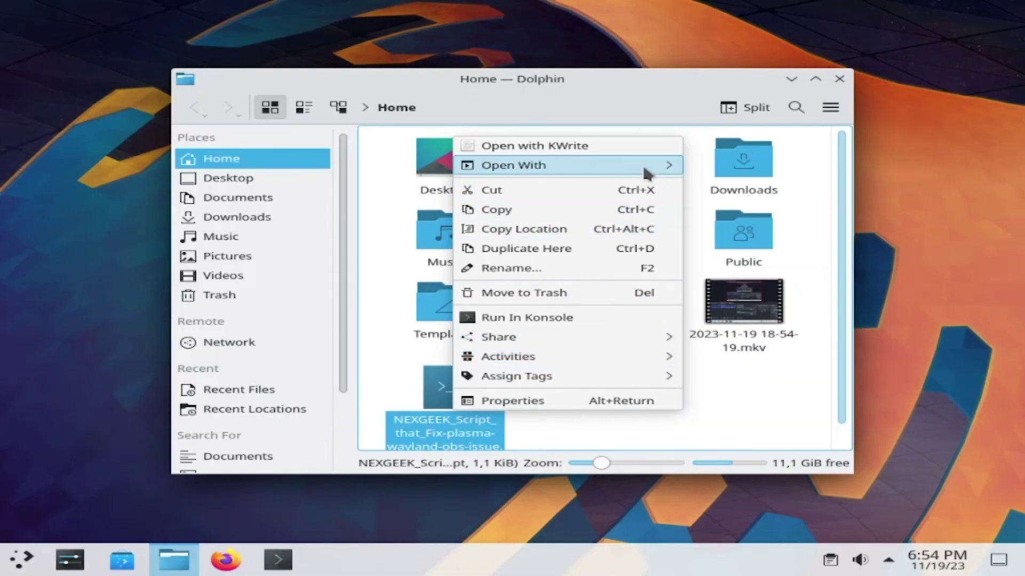
mouse_move(642, 164)
click(732, 193)
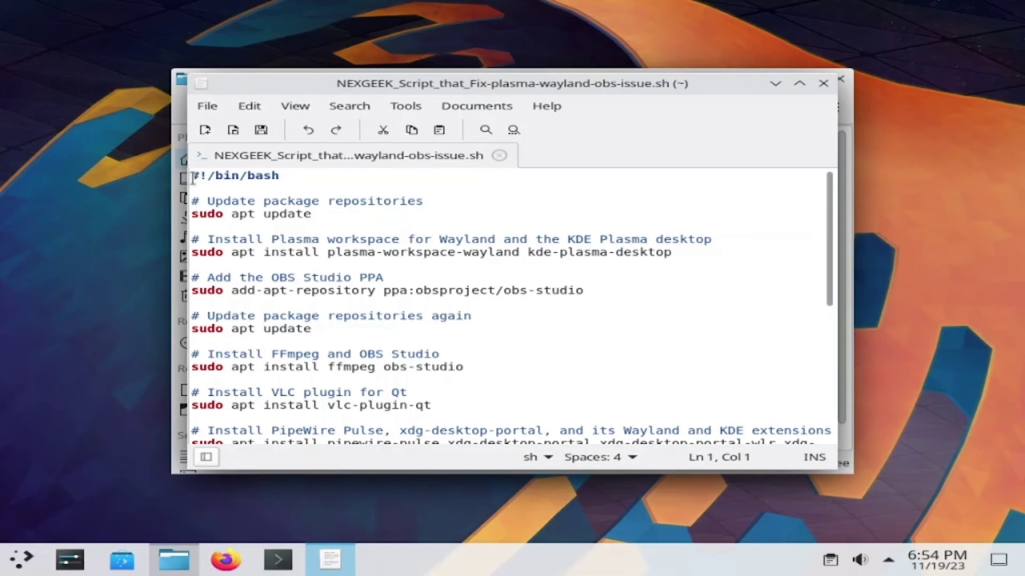
Step: Copy the whole fix script to the clipboard and close KWrite
drag(193, 176, 354, 447)
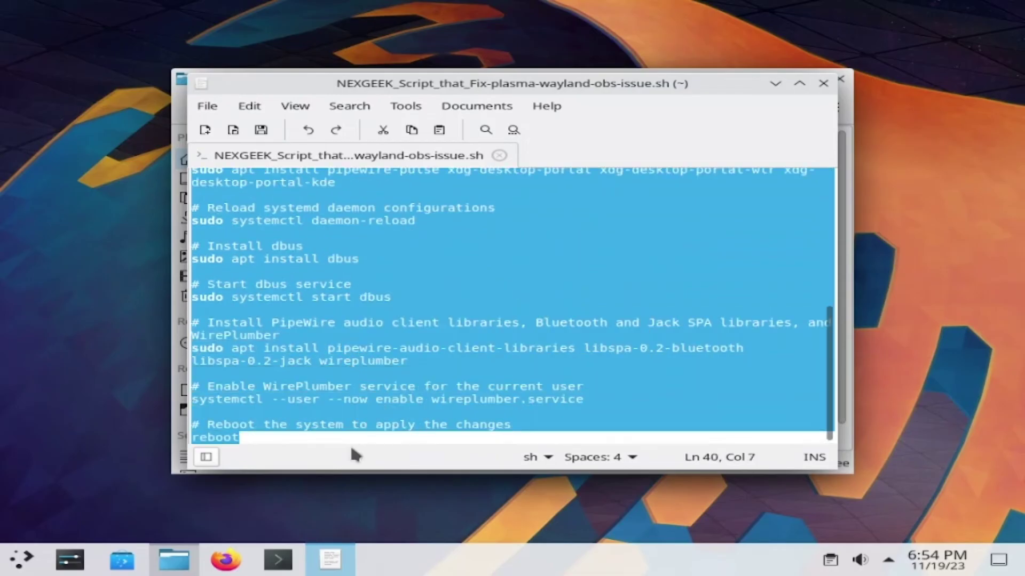
right_click(378, 368)
click(432, 251)
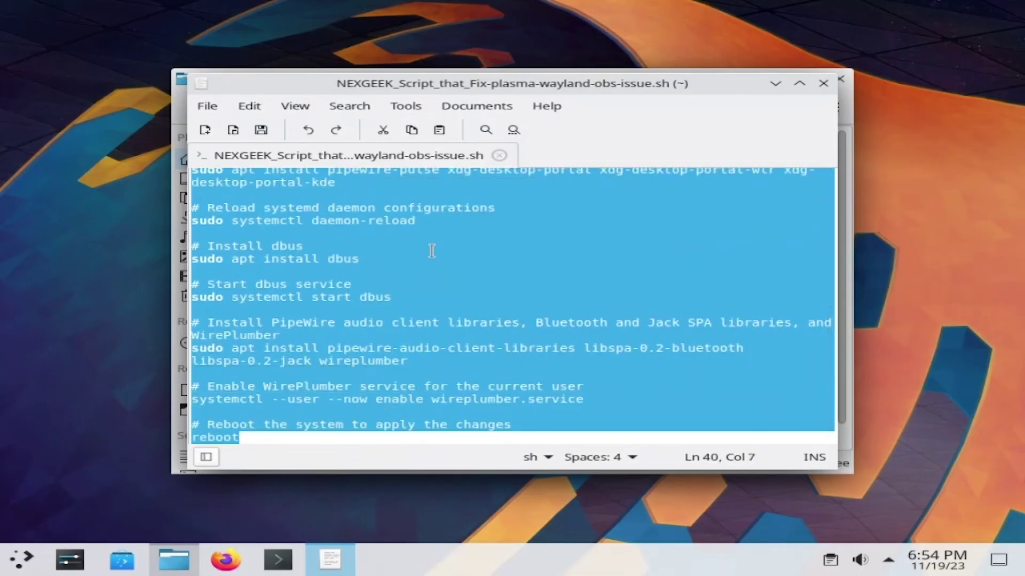
click(823, 84)
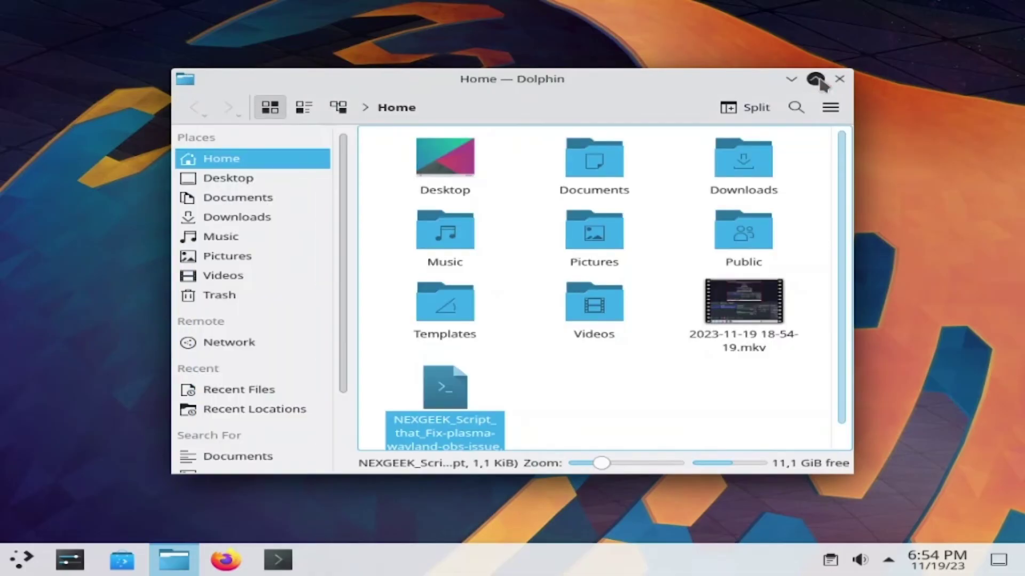
Step: Create a new file fix.sh in nano from a terminal
click(291, 563)
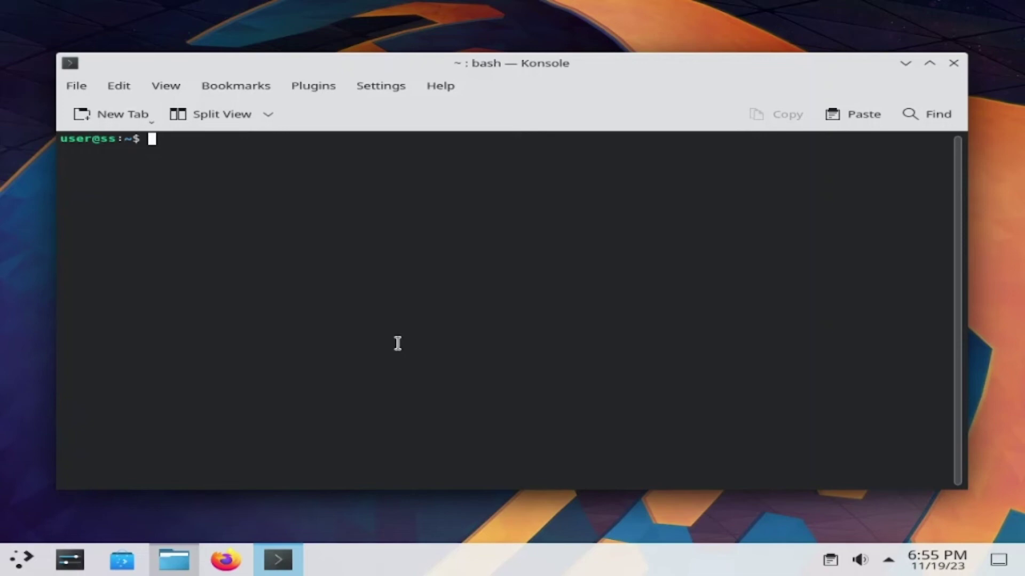
text(vim)
key(BackSpace)
key(BackSpace)
text(m)
key(BackSpace)
key(BackSpace)
key(BackSpace)
key(BackSpace)
text(nano fix.sh)
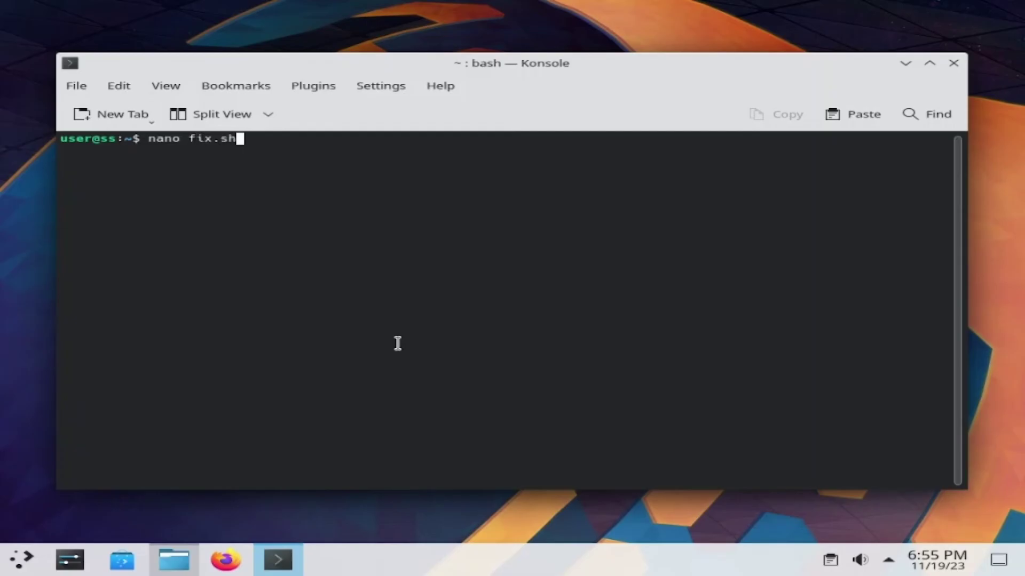
key(Return)
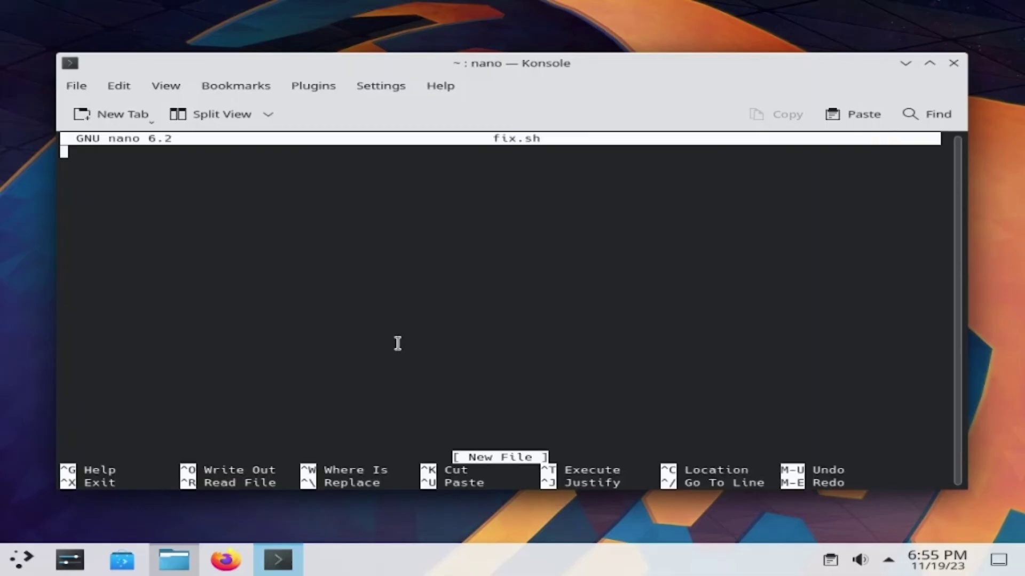
Step: Paste the 40-line fix script into fix.sh and save it
key(ctrl+v)
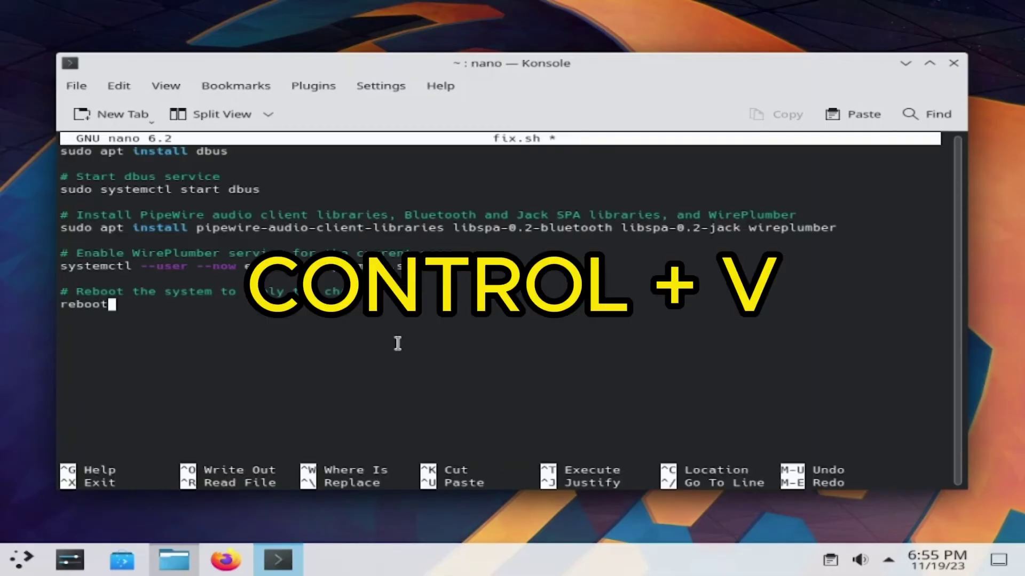
scroll(395, 342, up, 13)
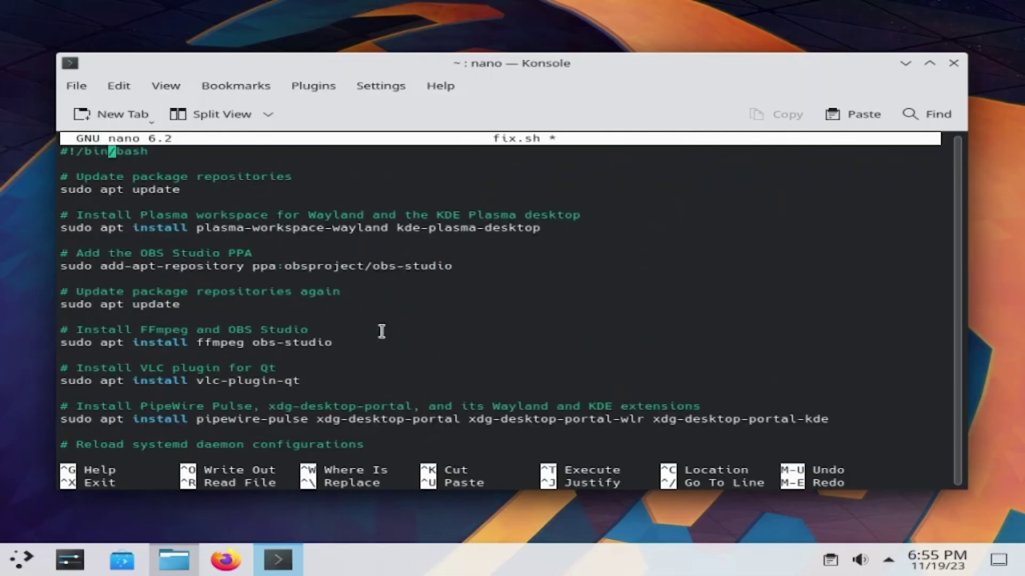
key(ctrl+o)
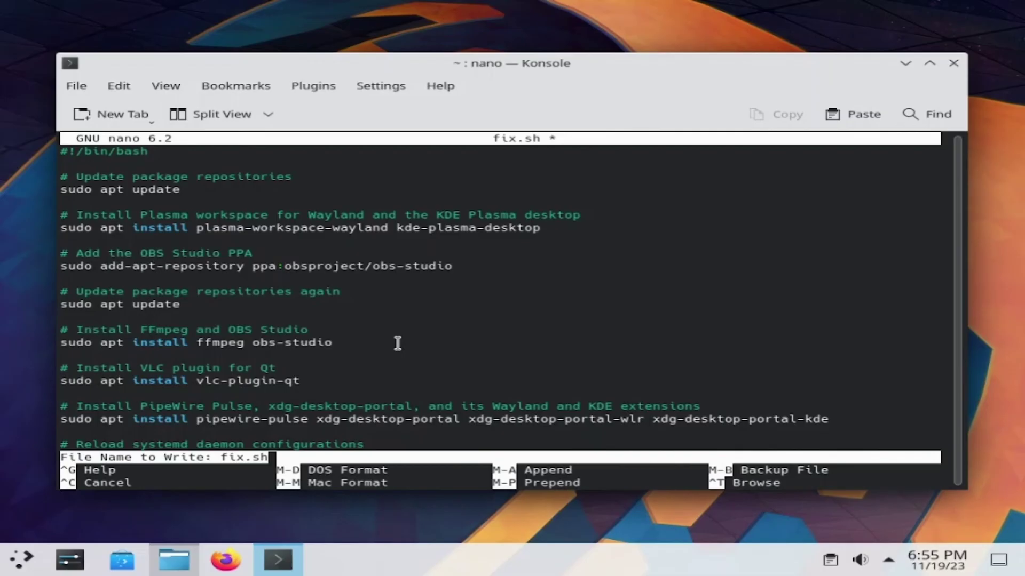
key(Return)
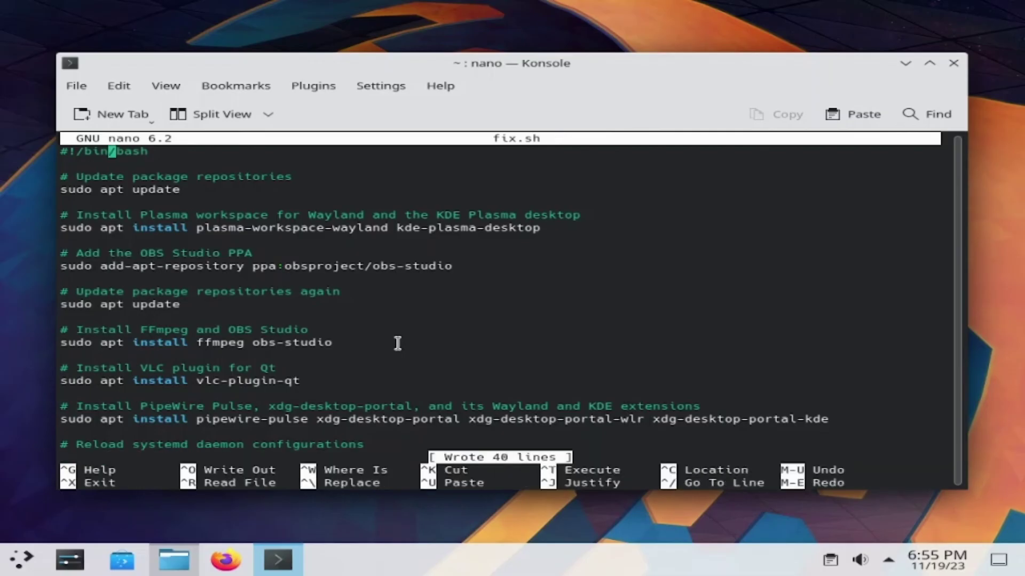
Step: Exit nano and make fix.sh executable with chmod 700 fix.sh
key(ctrl+x)
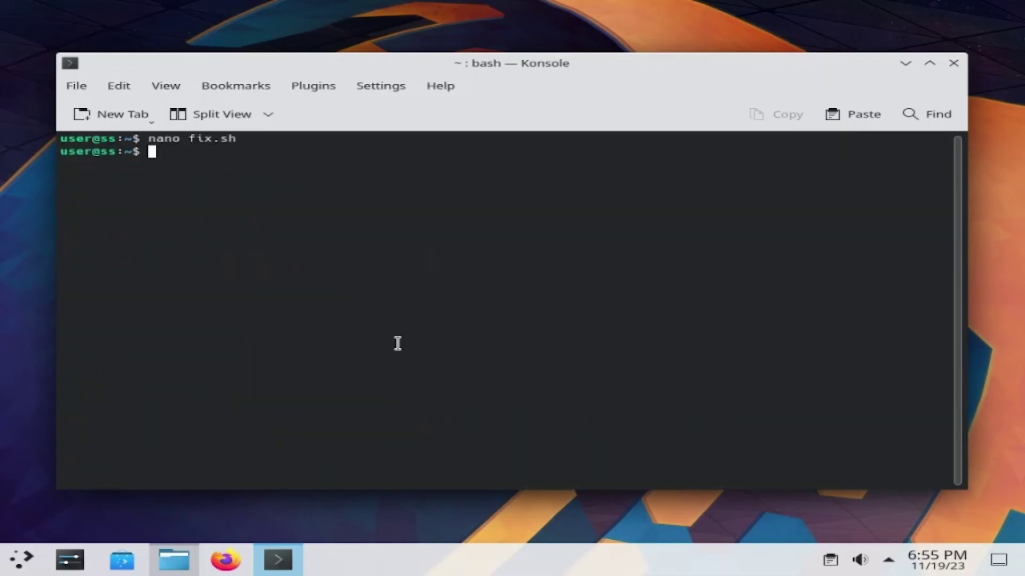
text(chn)
key(BackSpace)
text(mod 700)
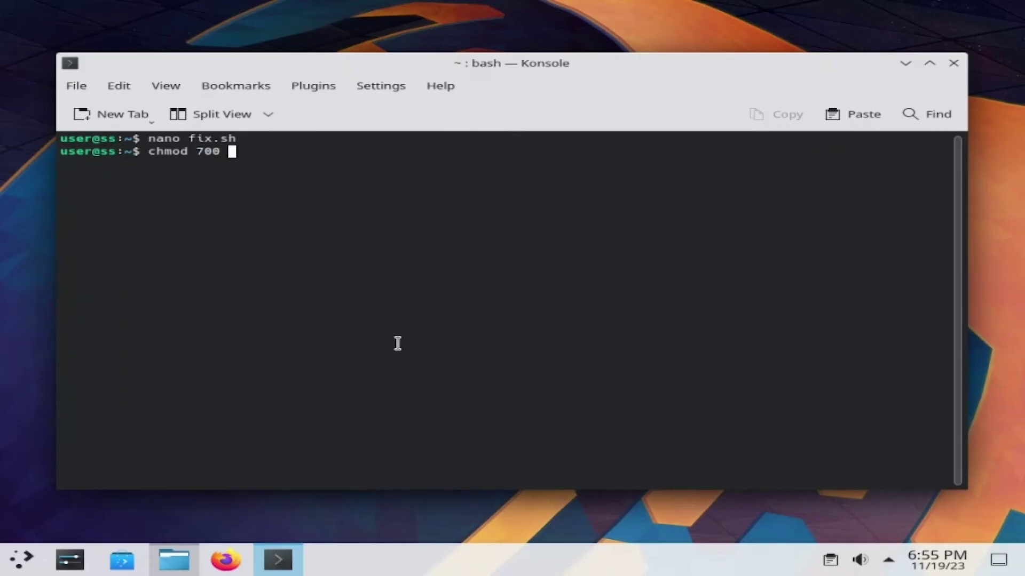
text( fix.sh)
key(Return)
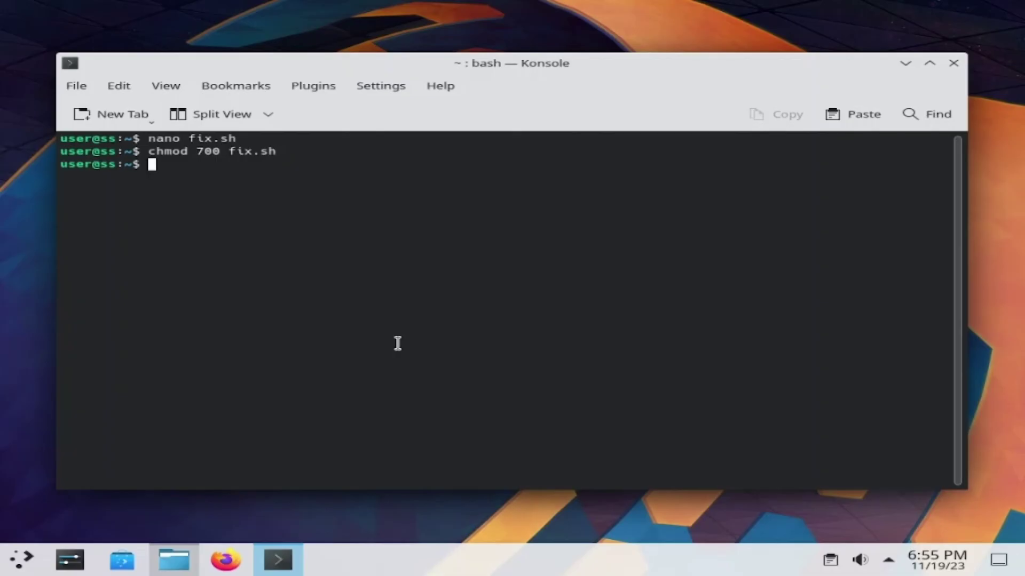
Step: Run ./fix.sh with the sudo password and accept the OBS Studio PPA prompt
text(./fix.sh)
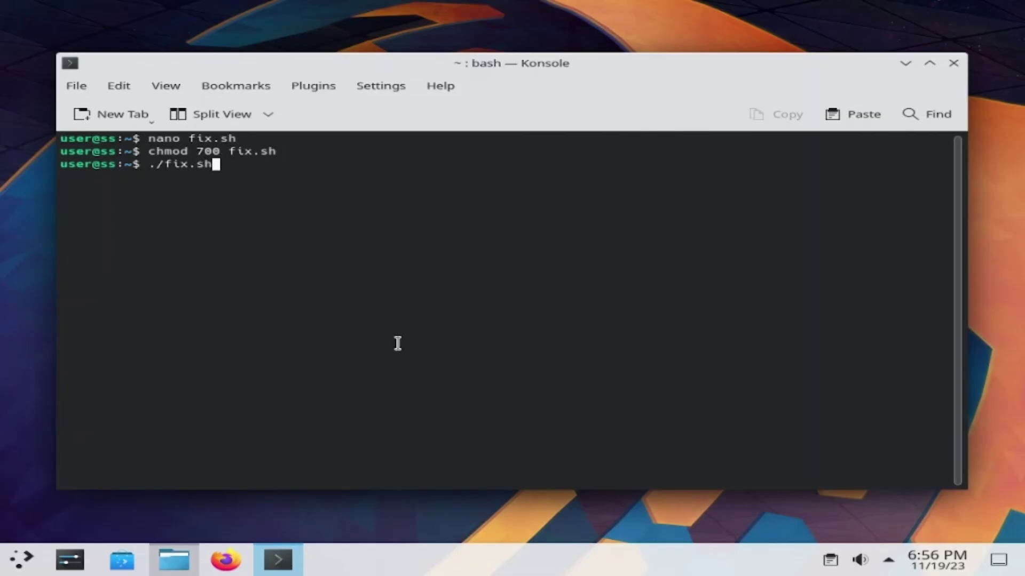
key(Return)
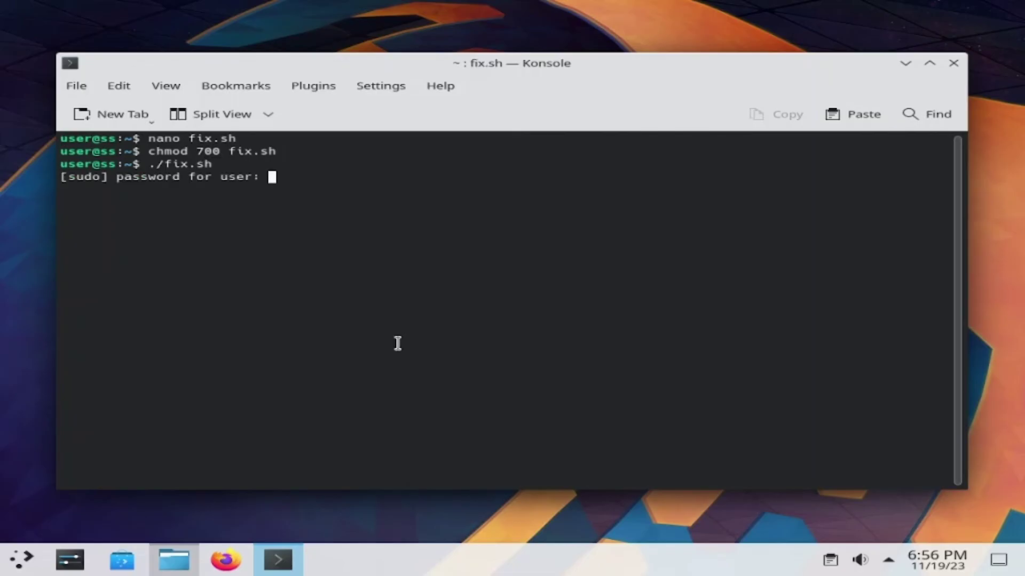
text(********)
key(Return)
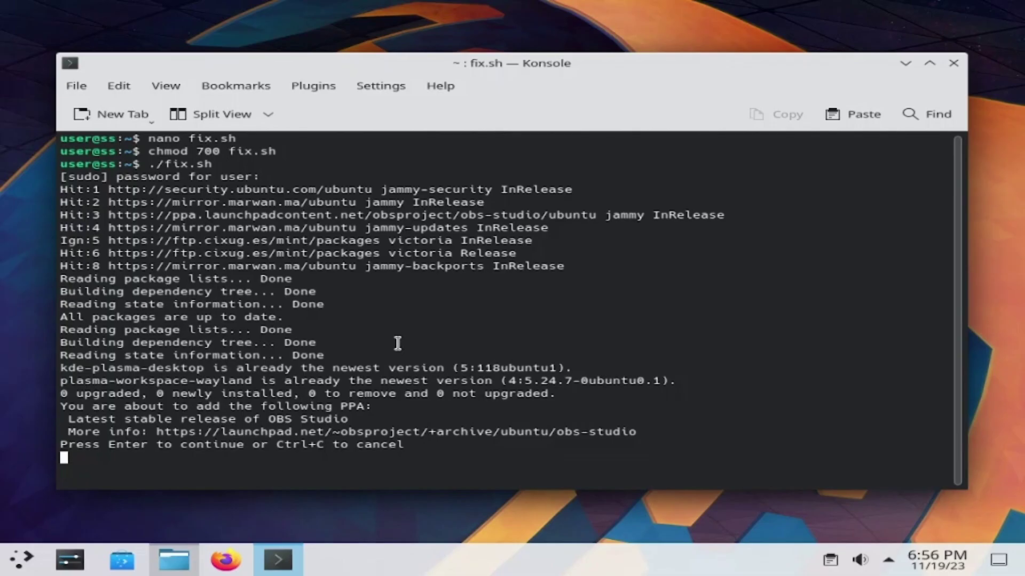
key(Return)
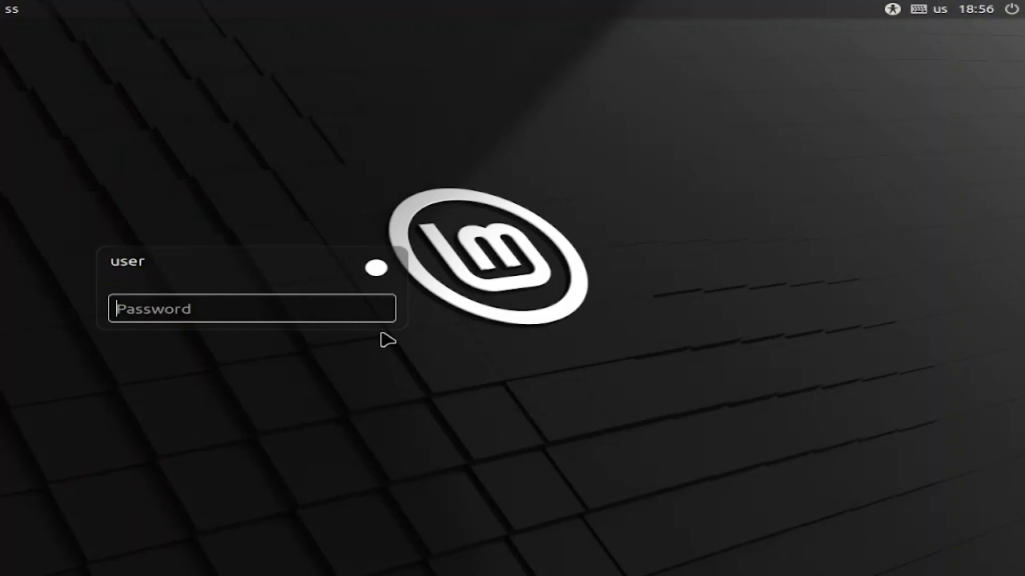
Step: Sign back in with the account password and launch OBS Studio by searching 'obs' in the Application Launcher
text(*********)
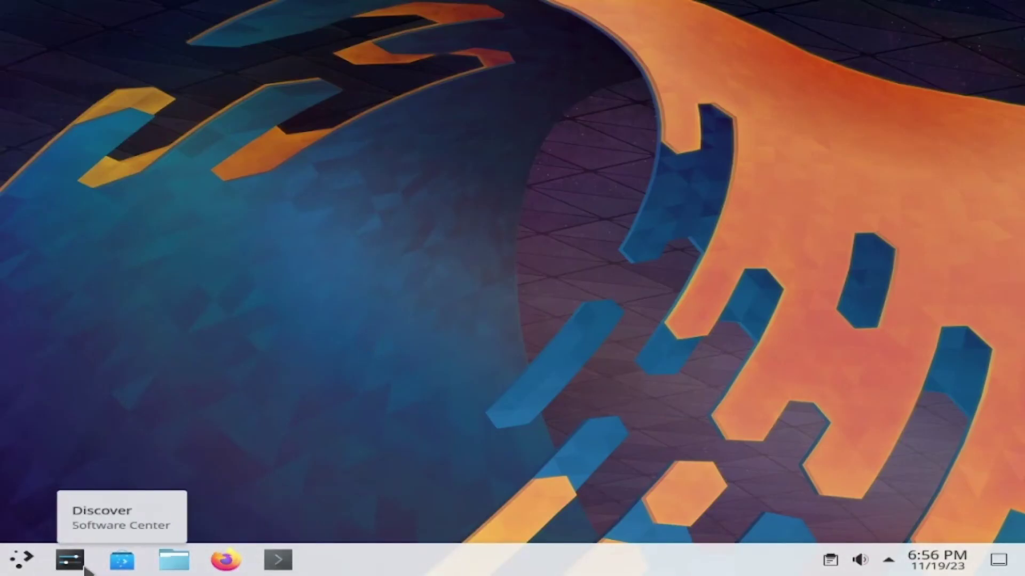
click(22, 559)
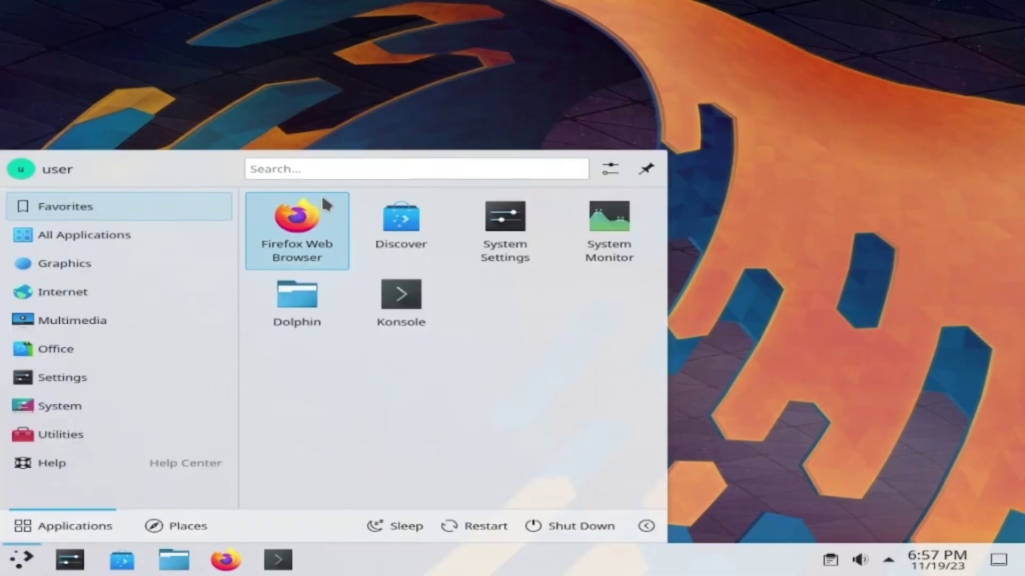
click(356, 170)
text(obs)
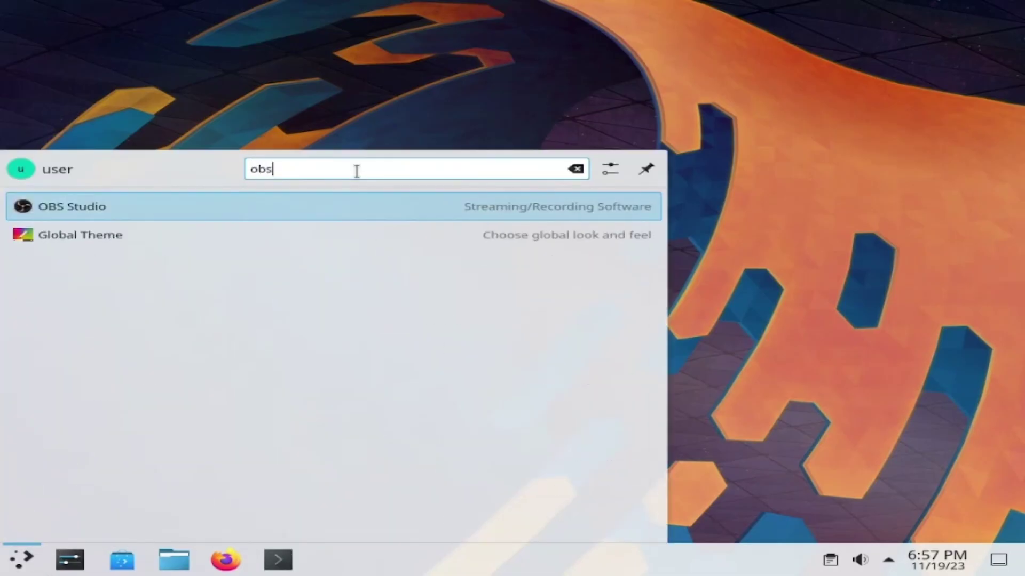
key(Return)
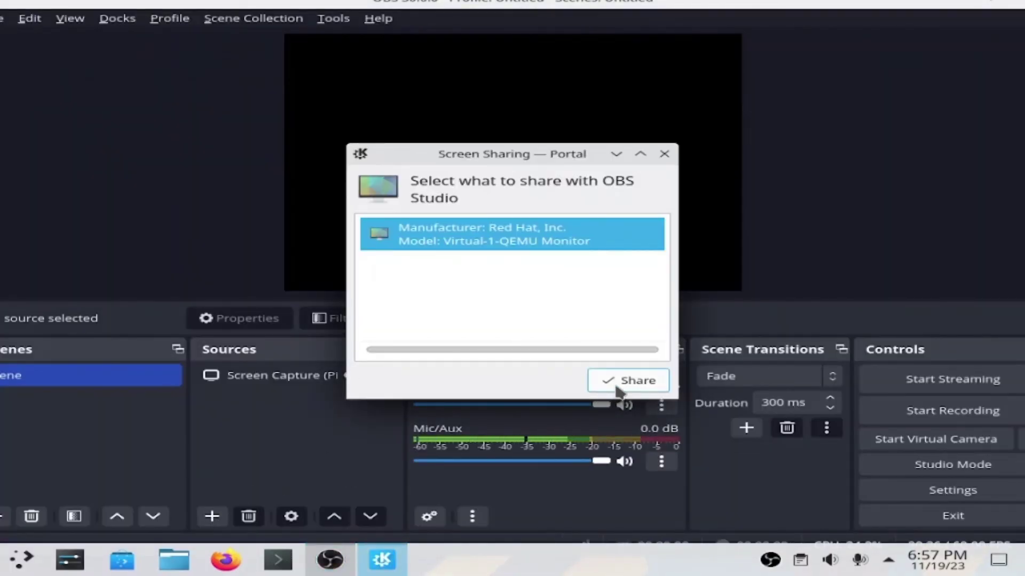
Step: Share the Virtual-1-QEMU Monitor with OBS, then check the Sources add menu and dismiss it without adding anything
click(617, 388)
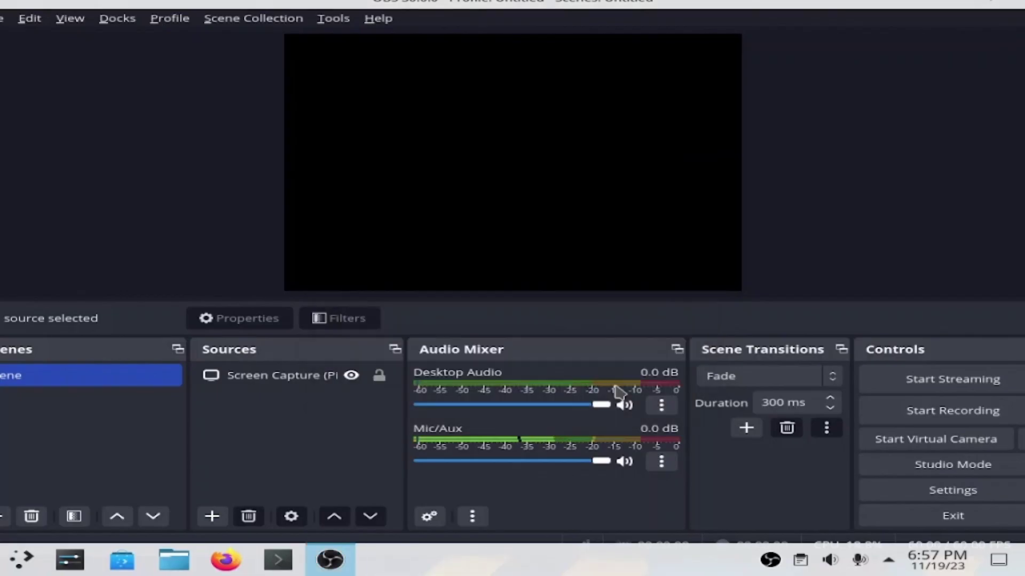
click(212, 516)
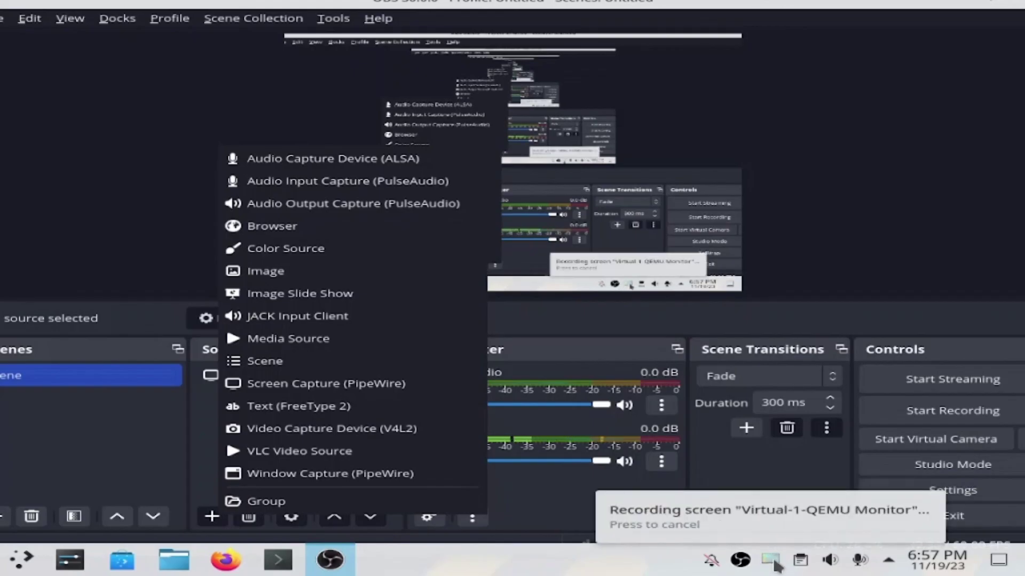
key(Escape)
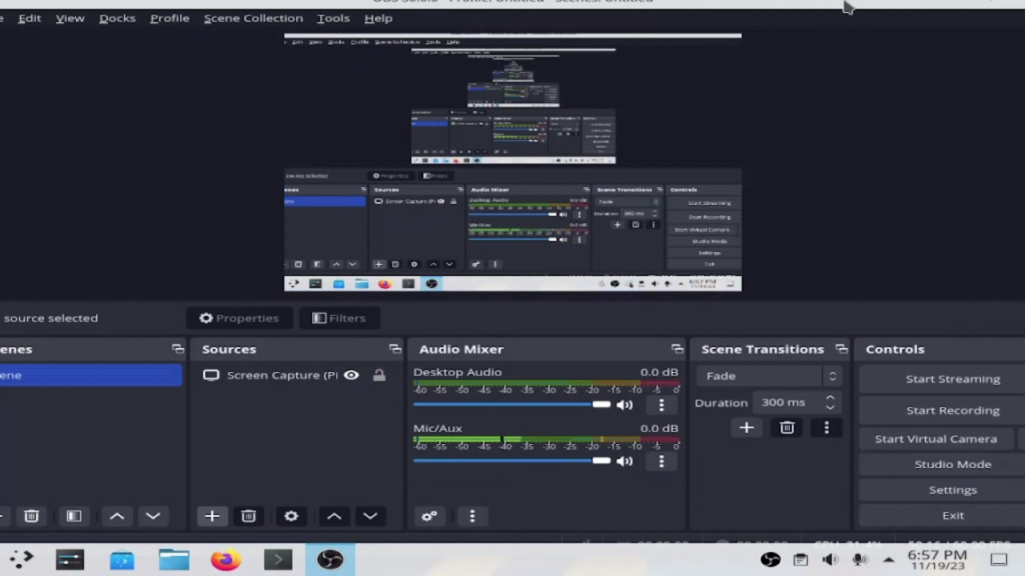
Step: Exit the VM viewer's fullscreen and minimize both the viewer and Virtual Machine Manager windows
click(494, 15)
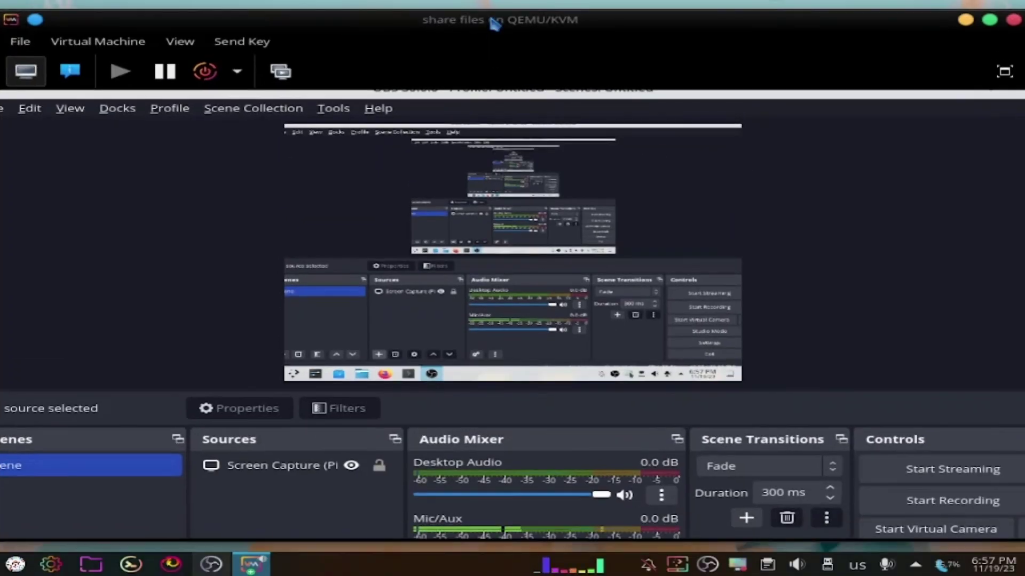
click(965, 21)
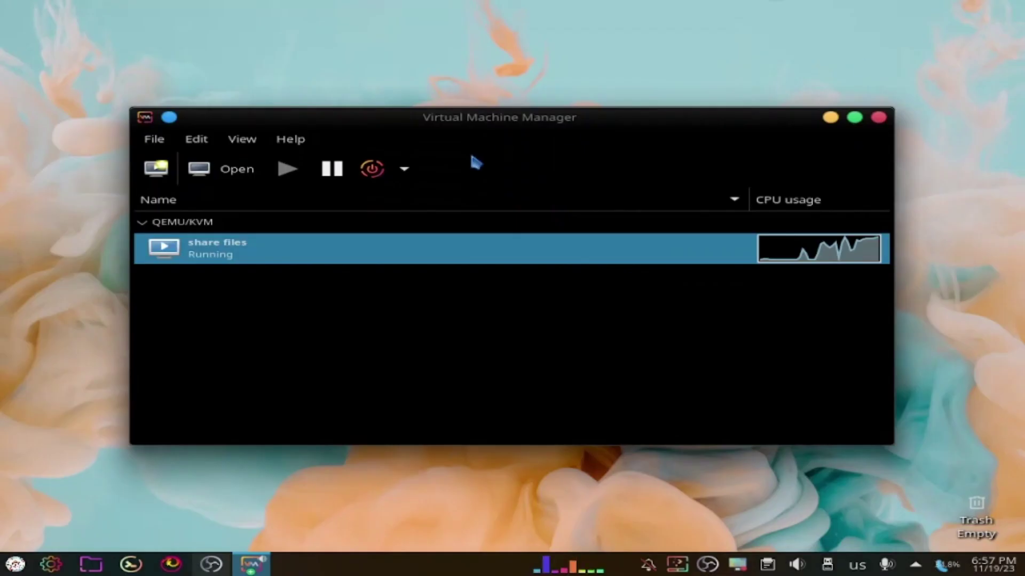
click(828, 118)
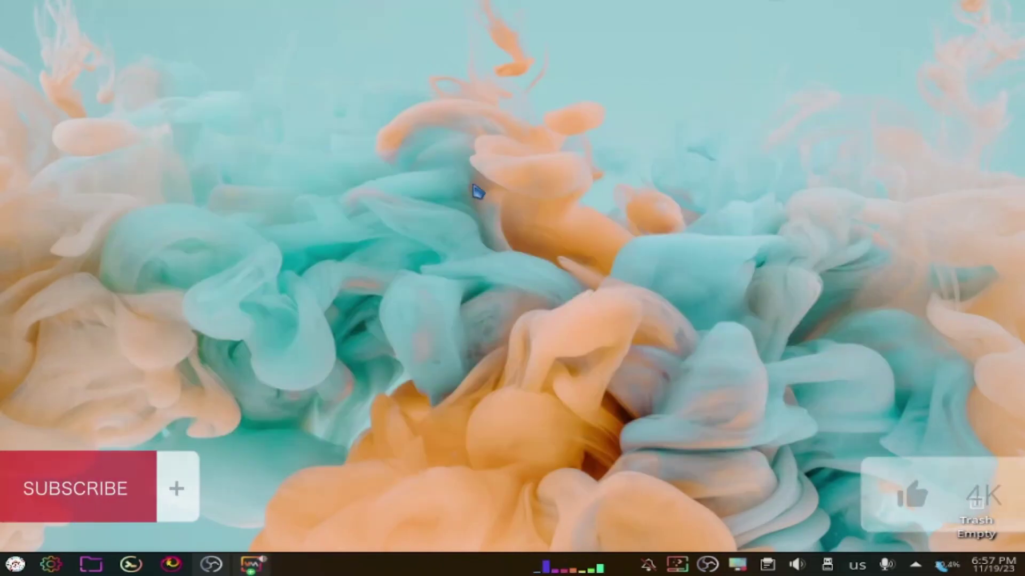